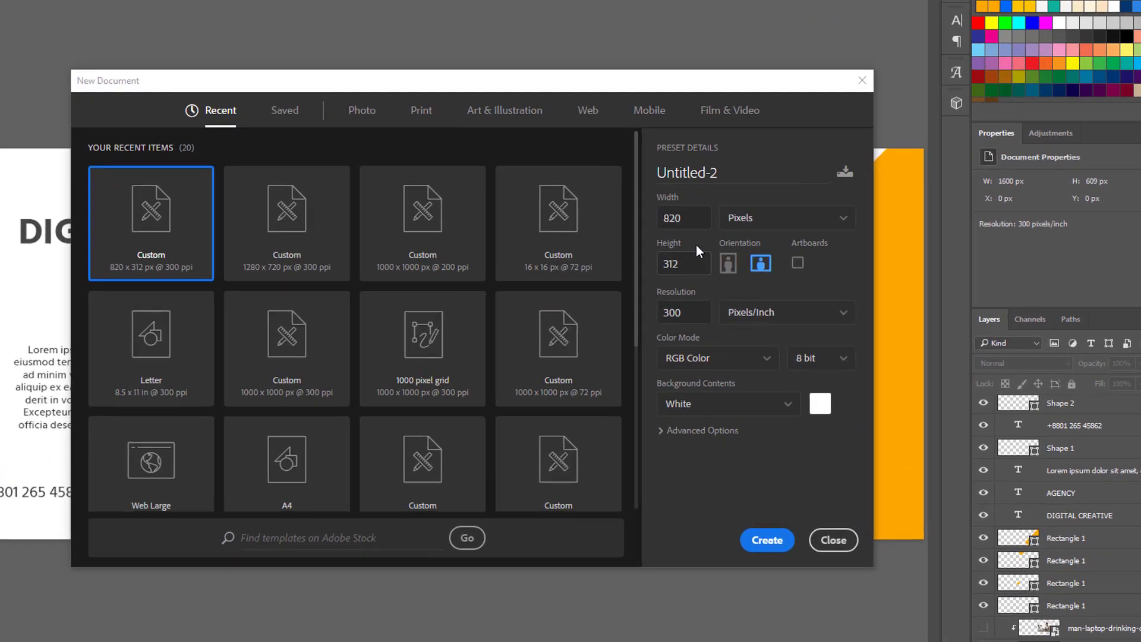
- Create a new 1600 × 609 px document at 300 pixels/inch
{"action": "double_click", "coordinate": [664, 240]}
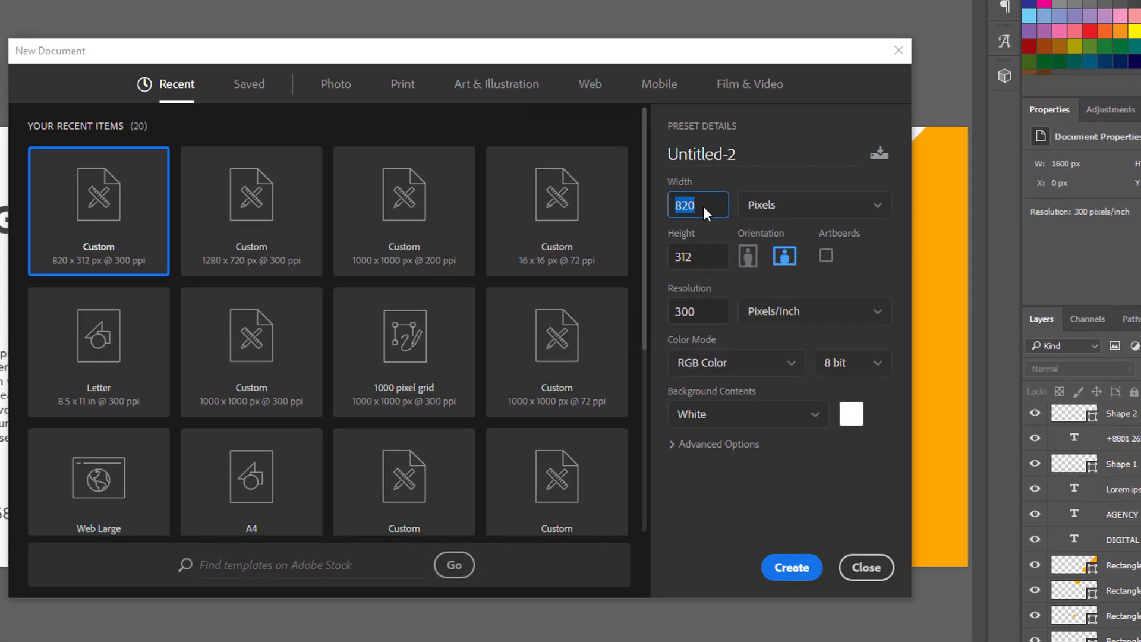
{"action": "type", "text": "1600"}
{"action": "double_click", "coordinate": [703, 257]}
{"action": "type", "text": "609"}
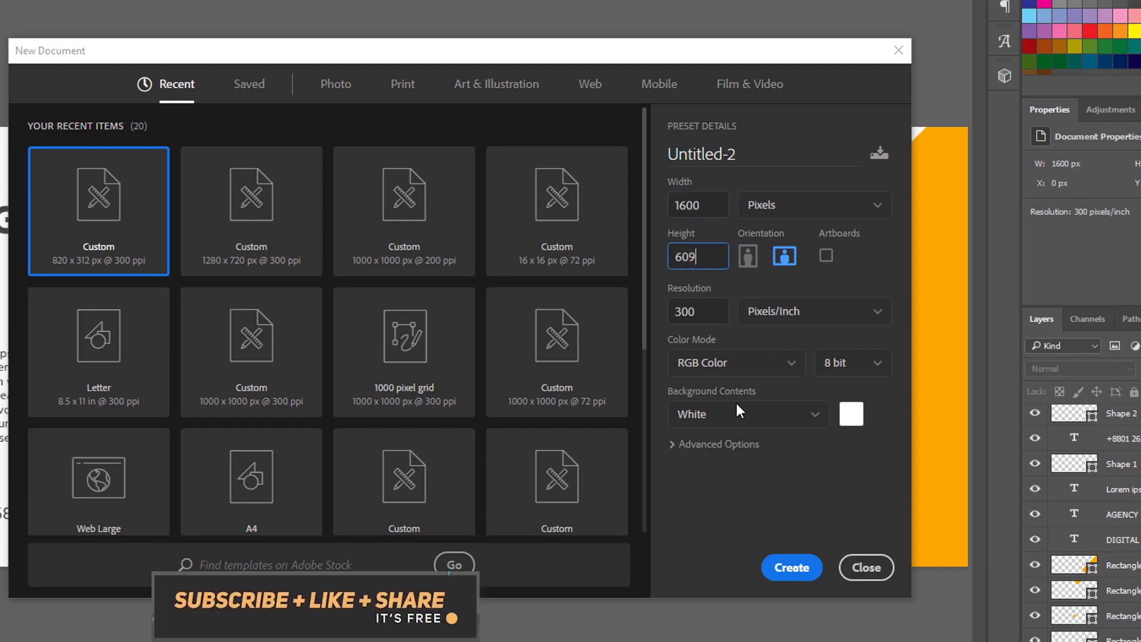
{"action": "left_click", "coordinate": [799, 565]}
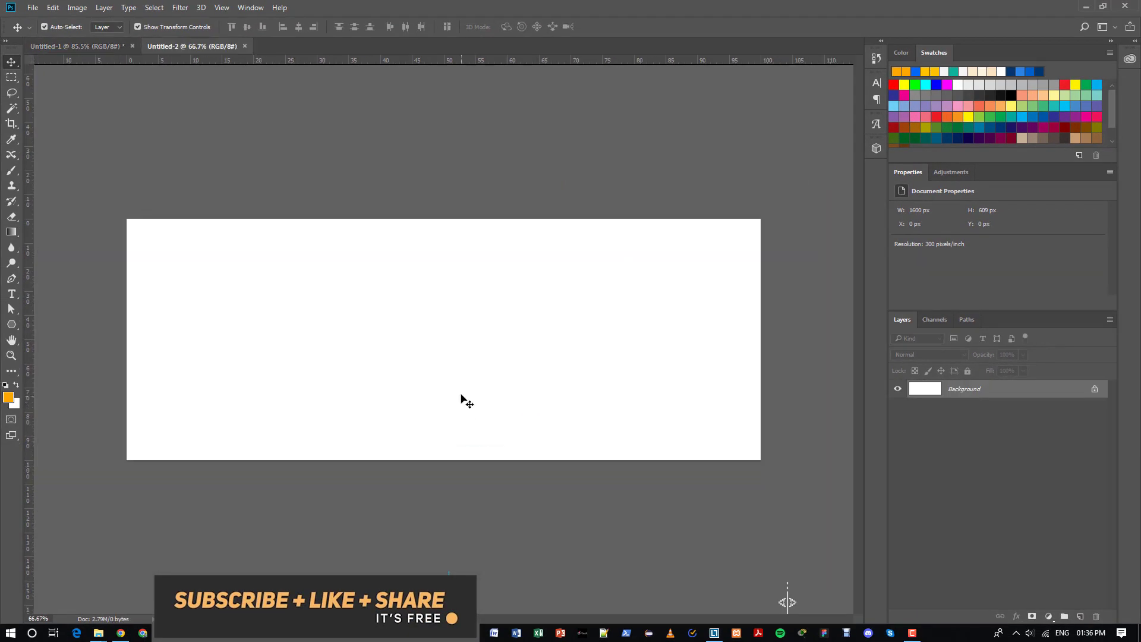
- Draw a 110 × 110 px orange square with the Rectangle Tool
{"action": "key", "text": "ctrl+0"}
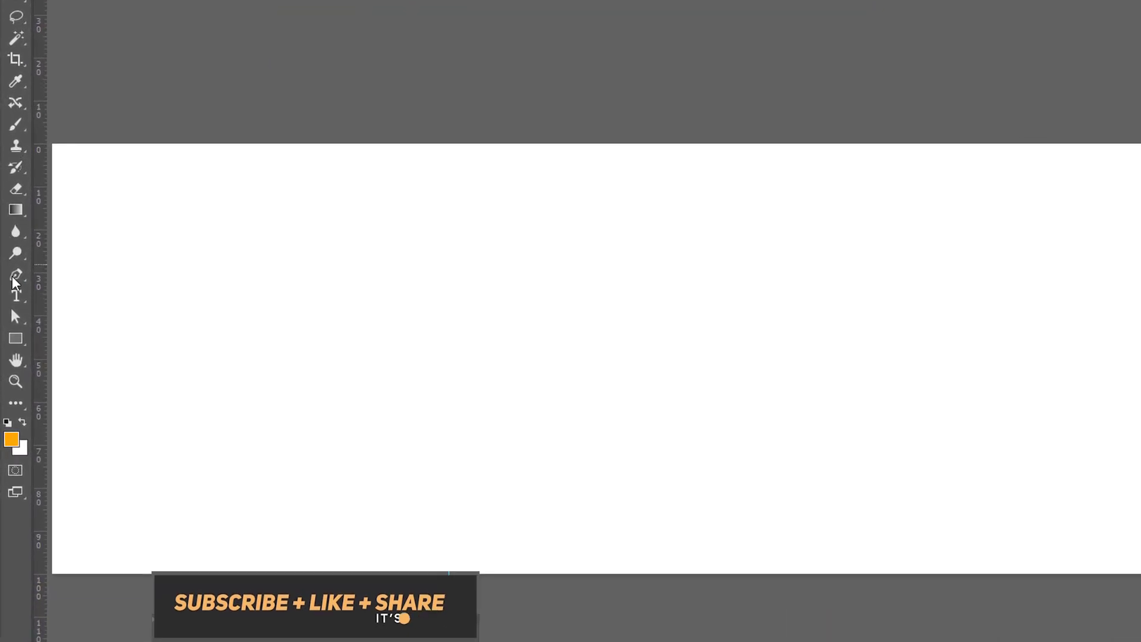
{"action": "right_click", "coordinate": [19, 337]}
{"action": "left_click", "coordinate": [92, 339]}
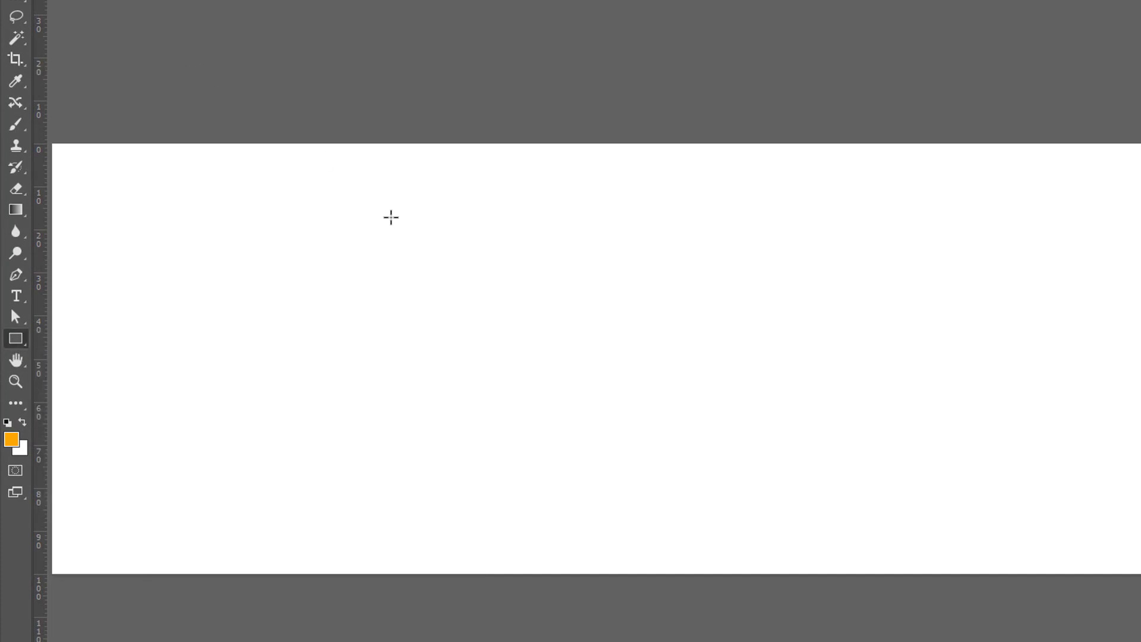
{"action": "left_click", "coordinate": [450, 262]}
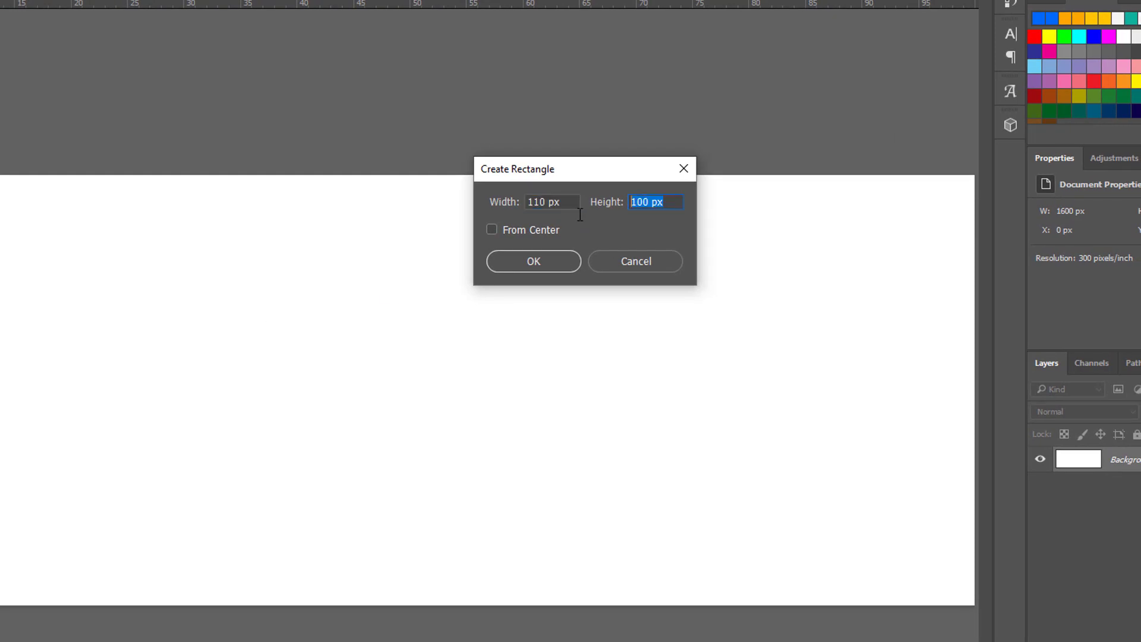
{"action": "type", "text": "10"}
{"action": "key", "text": "BackSpace"}
{"action": "type", "text": "10"}
{"action": "left_click", "coordinate": [563, 260]}
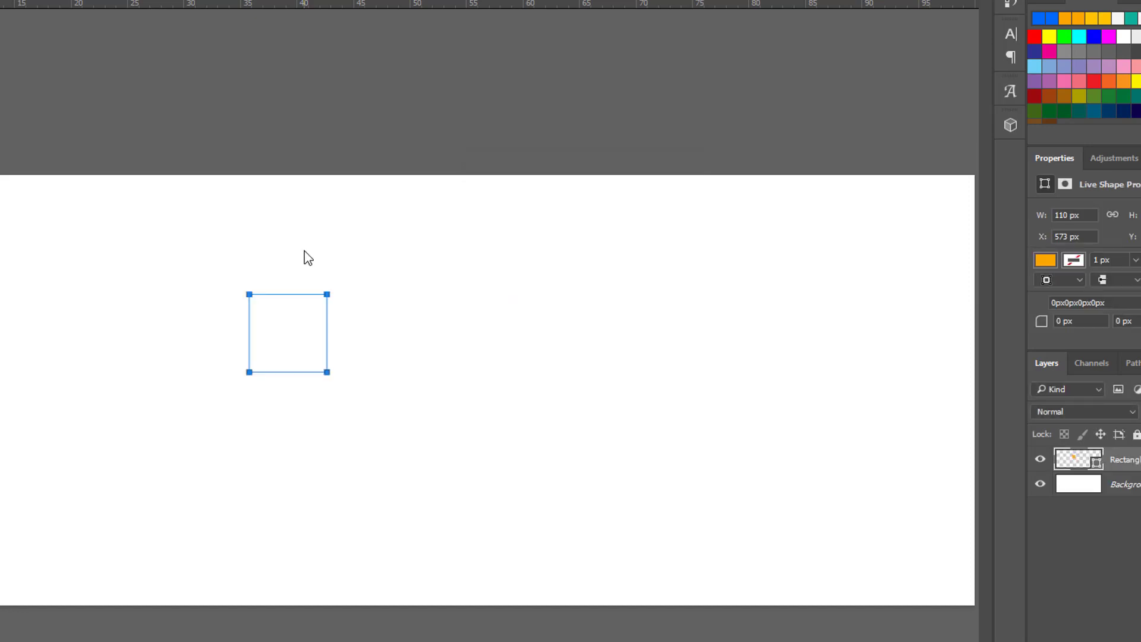
- Add a vertical centre guide, centre the square on it and rotate it 45° into a diamond
{"action": "left_click_drag", "start_coordinate": [33, 139], "coordinate": [443, 141]}
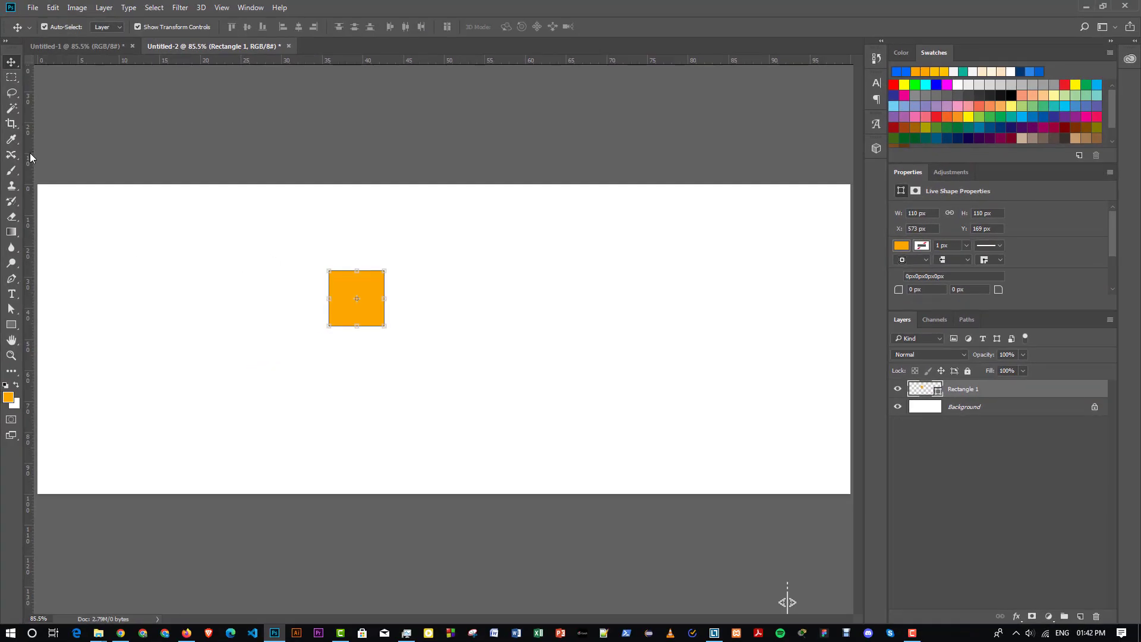
{"action": "left_click_drag", "start_coordinate": [367, 286], "coordinate": [506, 349]}
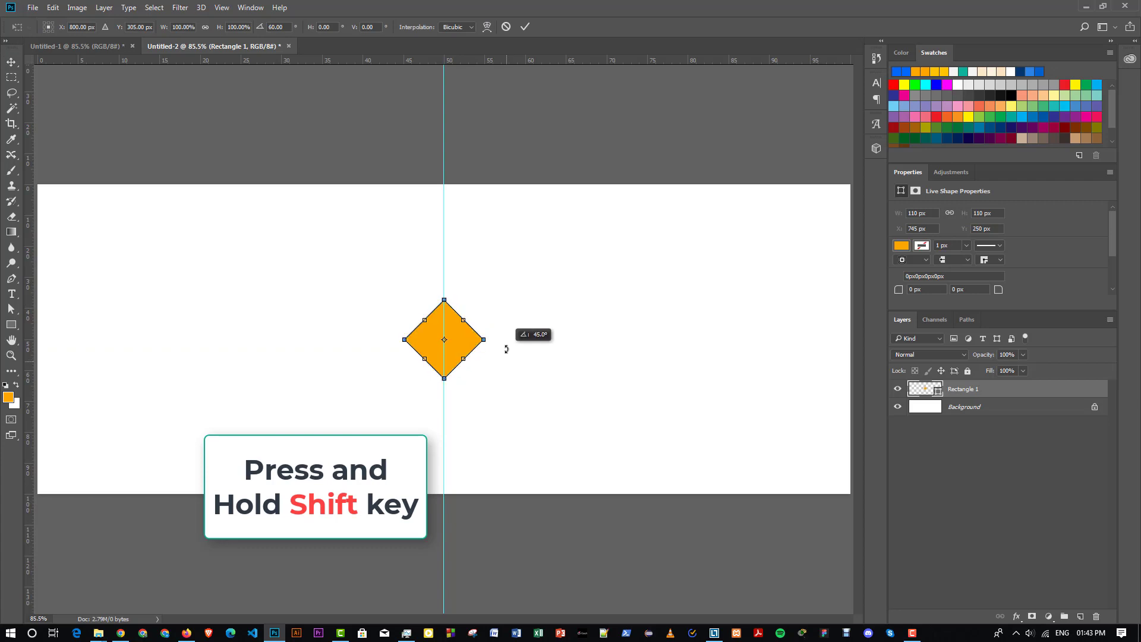
{"action": "left_click", "coordinate": [524, 27]}
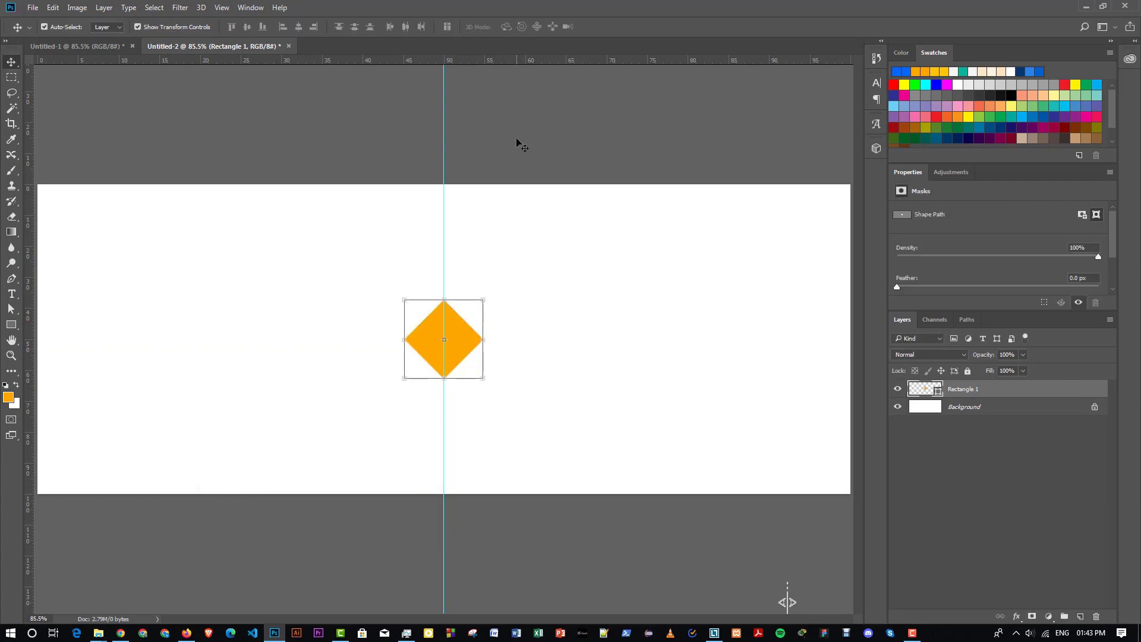
{"action": "left_click", "coordinate": [174, 262]}
- Draw a 400 × 400 px square and move it toward the top right
{"action": "right_click", "coordinate": [11, 325]}
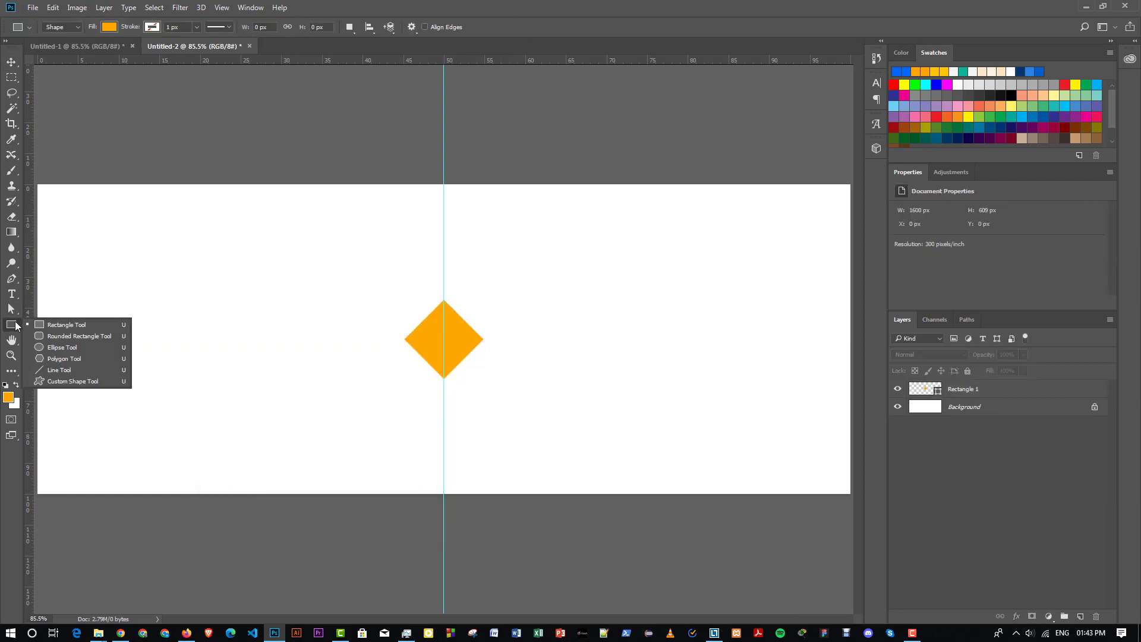
{"action": "left_click", "coordinate": [56, 326]}
{"action": "left_click", "coordinate": [344, 273]}
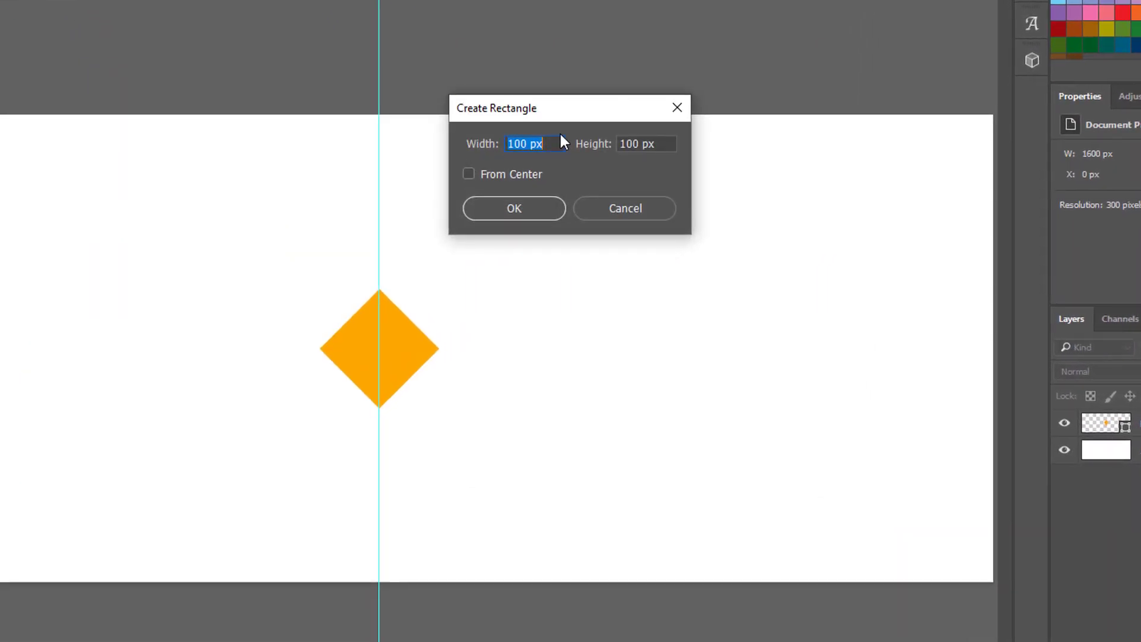
{"action": "type", "text": "400"}
{"action": "key", "text": "Tab"}
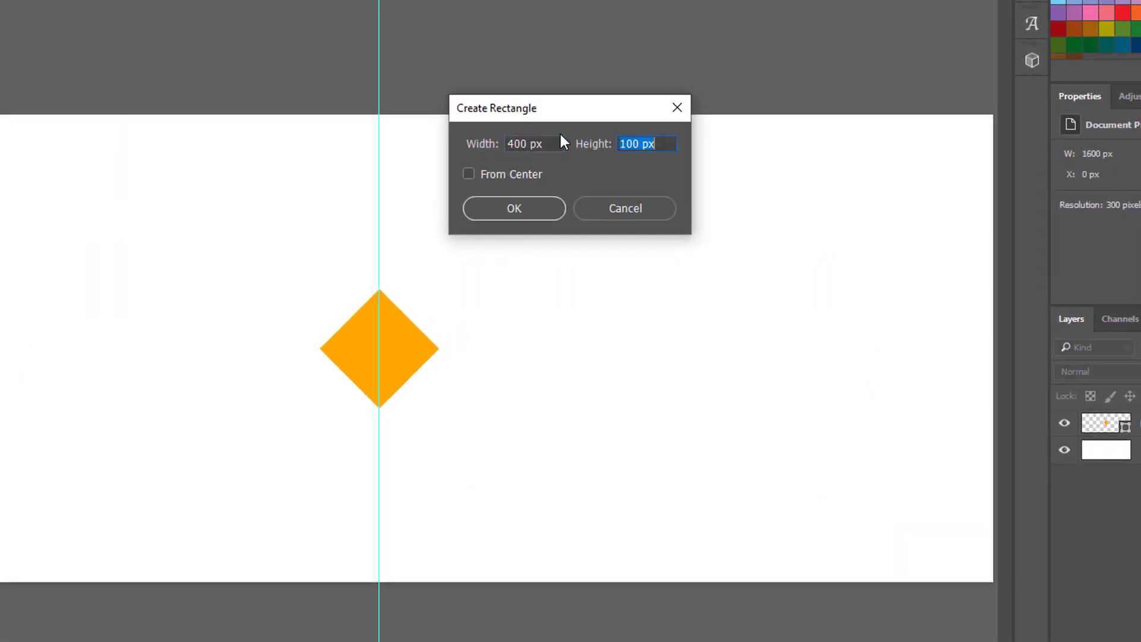
{"action": "type", "text": "400"}
{"action": "left_click", "coordinate": [514, 208]}
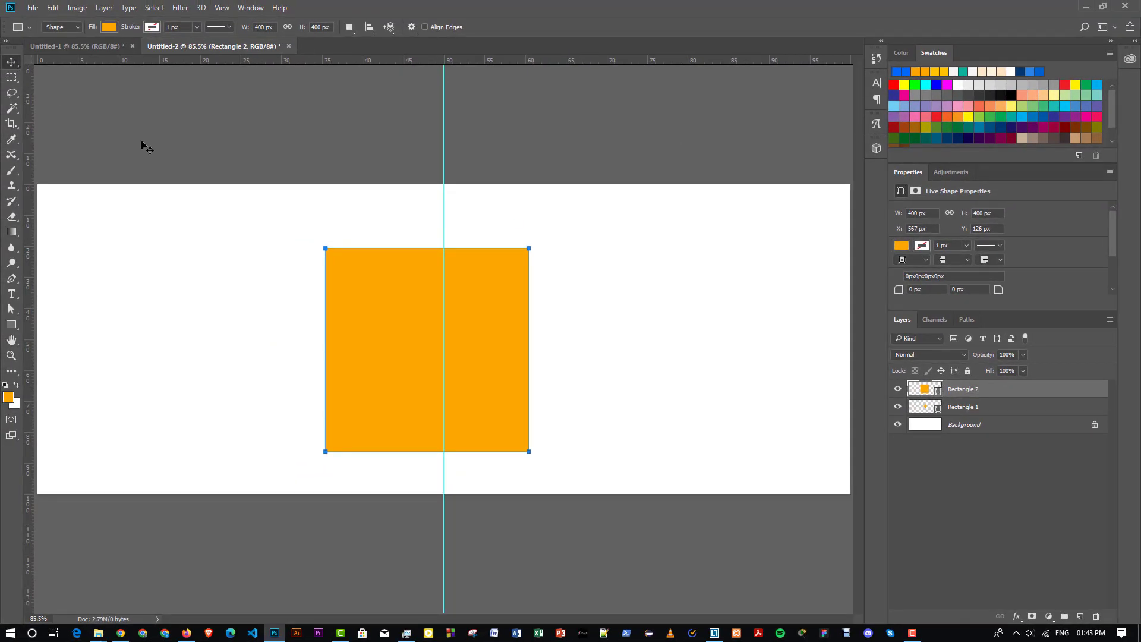
{"action": "key", "text": "v"}
{"action": "left_click_drag", "start_coordinate": [447, 280], "coordinate": [543, 248]}
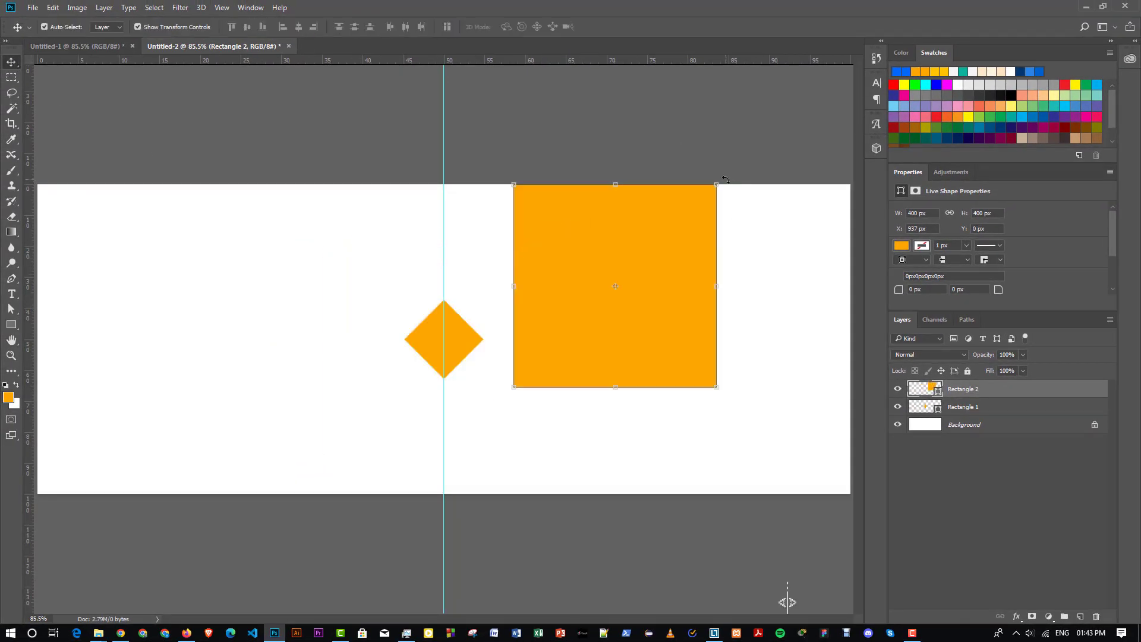
- Rotate the big square 45° into a diamond, shrink it to about 75–80% and position it
{"action": "key", "text": "ctrl+t"}
{"action": "left_click_drag", "start_coordinate": [760, 222], "coordinate": [784, 293]}
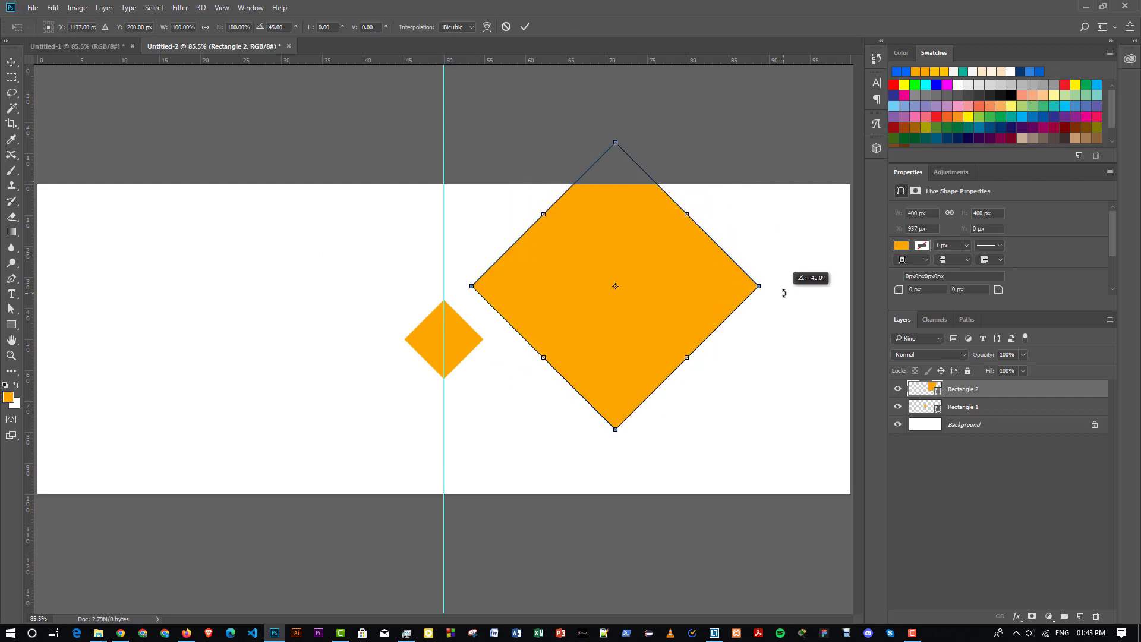
{"action": "left_click", "coordinate": [526, 27]}
{"action": "mouse_move", "coordinate": [575, 290]}
{"action": "left_mouse_down"}
{"action": "mouse_move", "coordinate": [551, 298]}
{"action": "mouse_move", "coordinate": [564, 289]}
{"action": "left_mouse_up"}
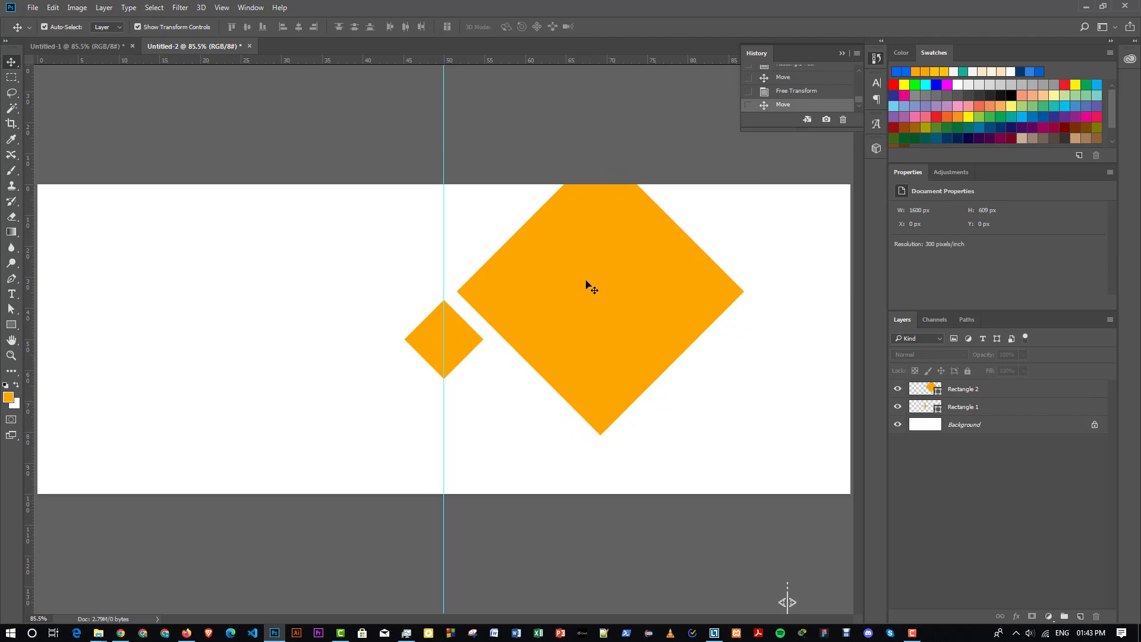
{"action": "left_click", "coordinate": [591, 289]}
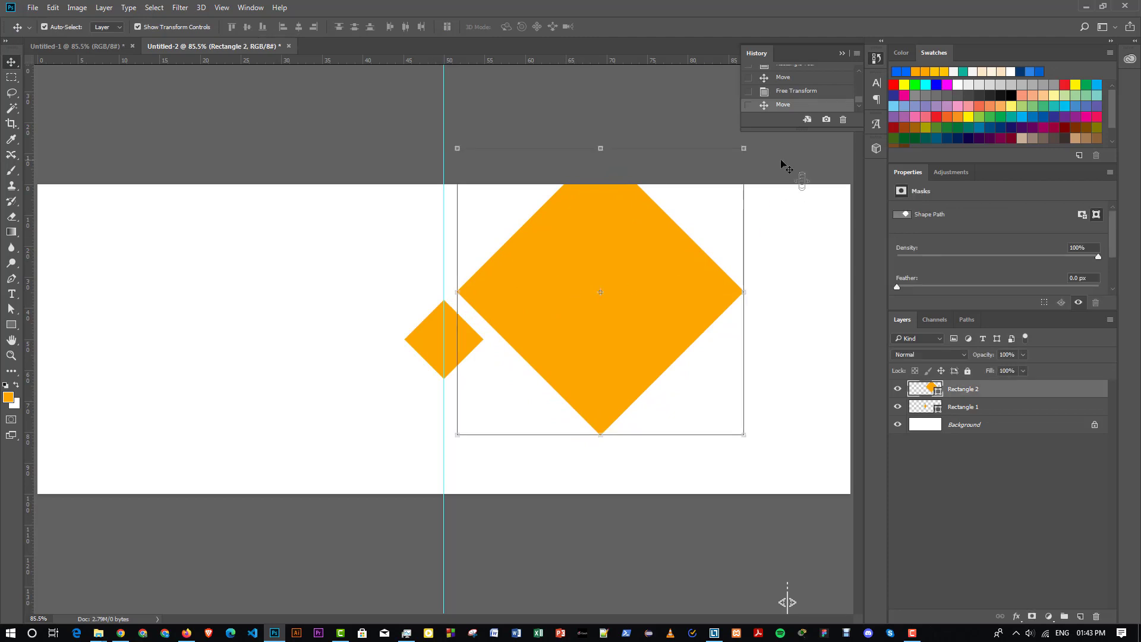
{"action": "left_click_drag", "start_coordinate": [743, 147], "coordinate": [657, 219]}
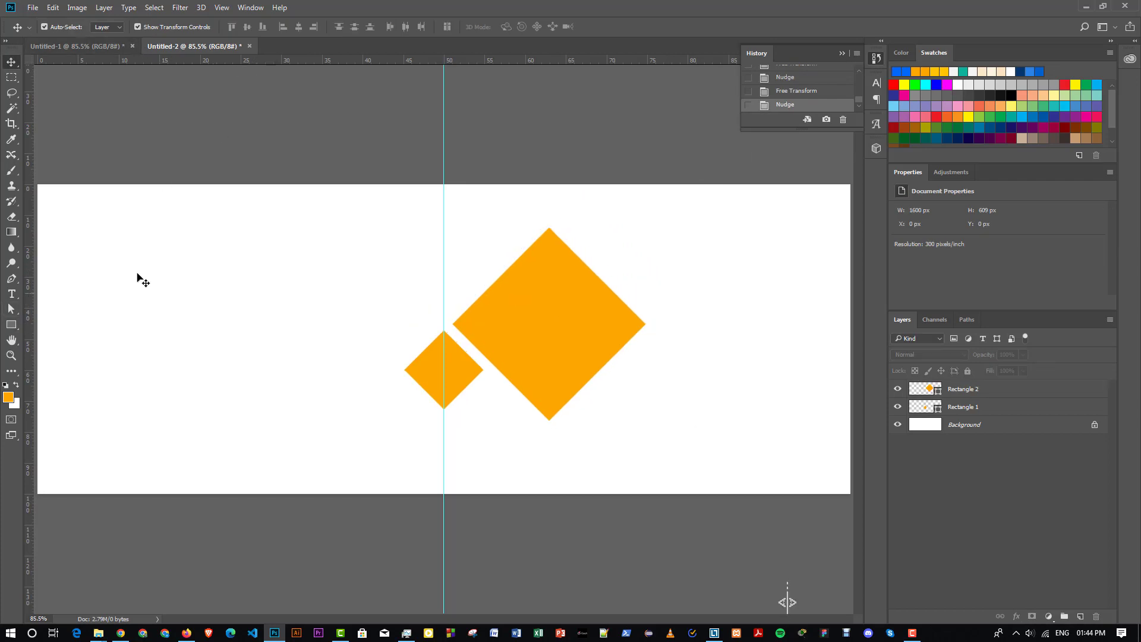
{"action": "left_click", "coordinate": [529, 298]}
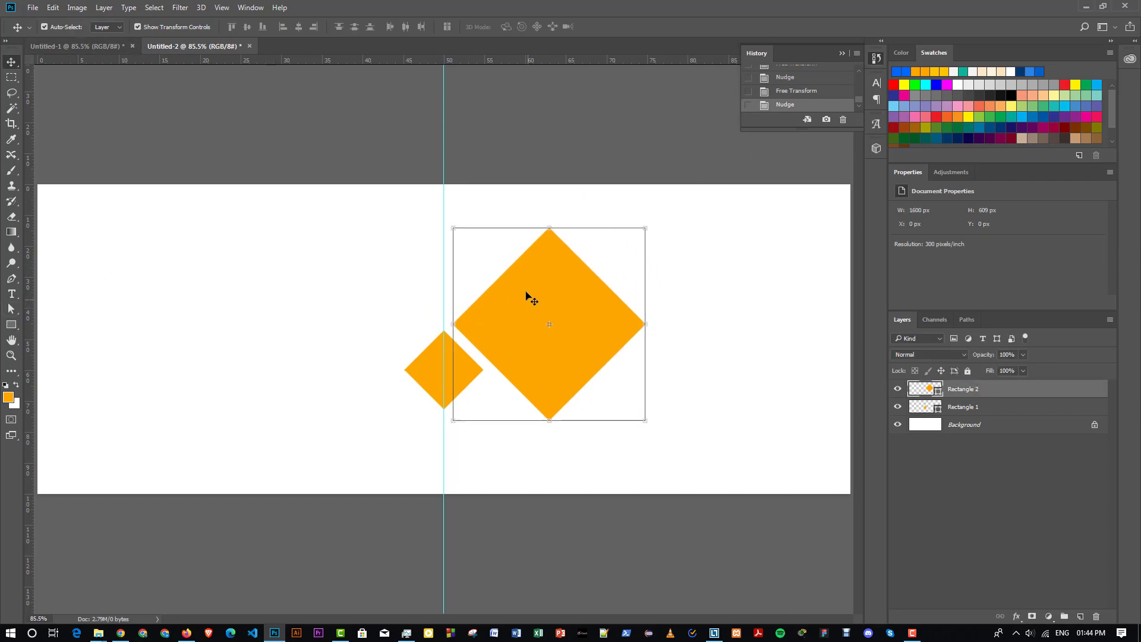
- Paste a copy of the large diamond and place it peeking down from the top edge
{"action": "left_click", "coordinate": [57, 9]}
{"action": "left_click", "coordinate": [64, 88]}
{"action": "left_click", "coordinate": [53, 7]}
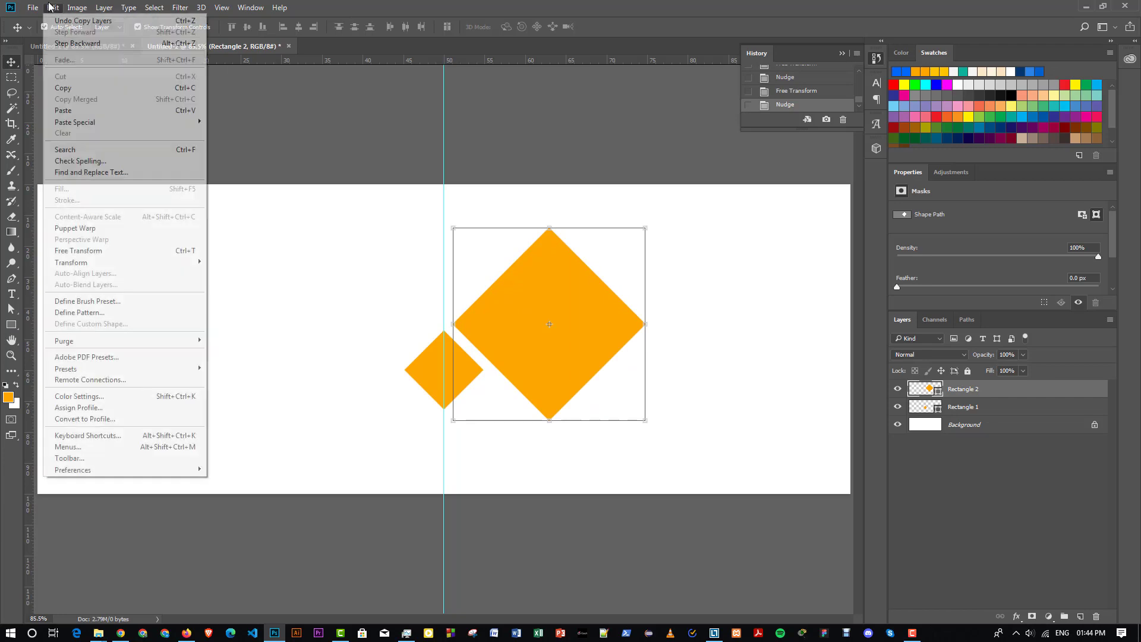
{"action": "left_click", "coordinate": [70, 113]}
{"action": "left_click_drag", "start_coordinate": [537, 275], "coordinate": [452, 195]}
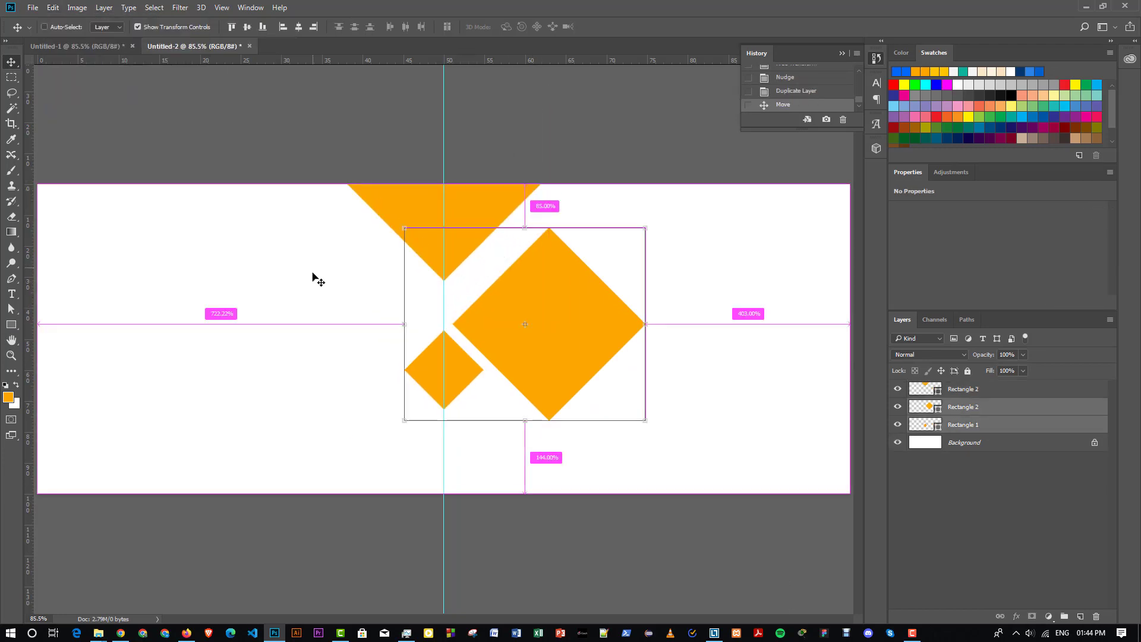
{"action": "left_click", "coordinate": [313, 281], "text": "ctrl"}
{"action": "left_click_drag", "start_coordinate": [461, 248], "coordinate": [497, 238]}
{"action": "left_click", "coordinate": [686, 330]}
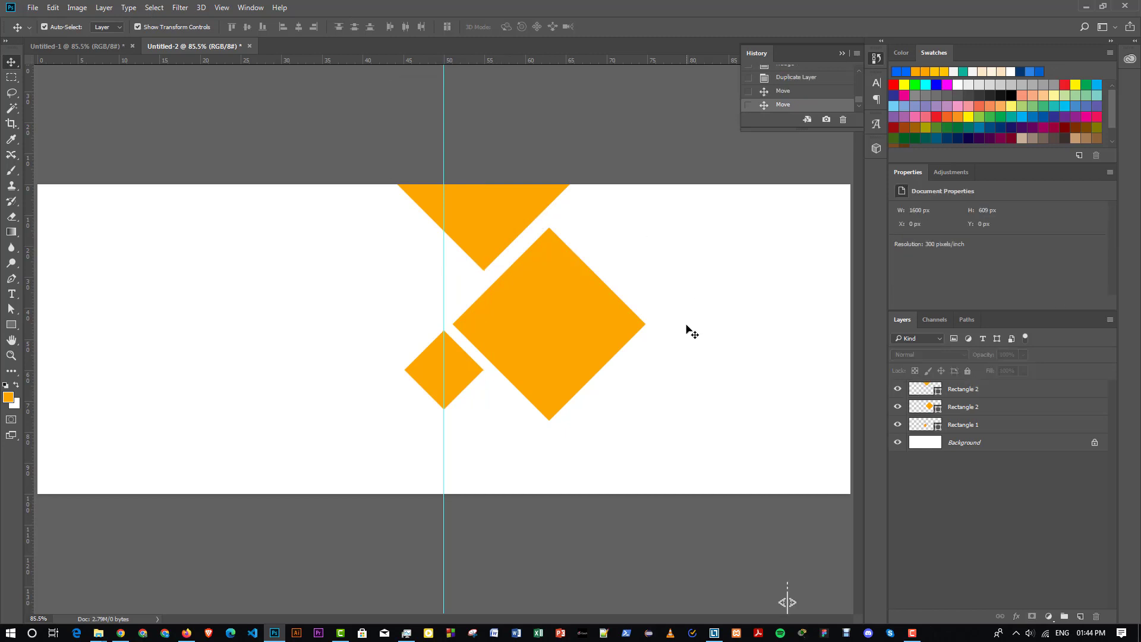
- Paste another diamond copy at the lower right and enlarge it to about 217%
{"action": "left_click", "coordinate": [502, 306]}
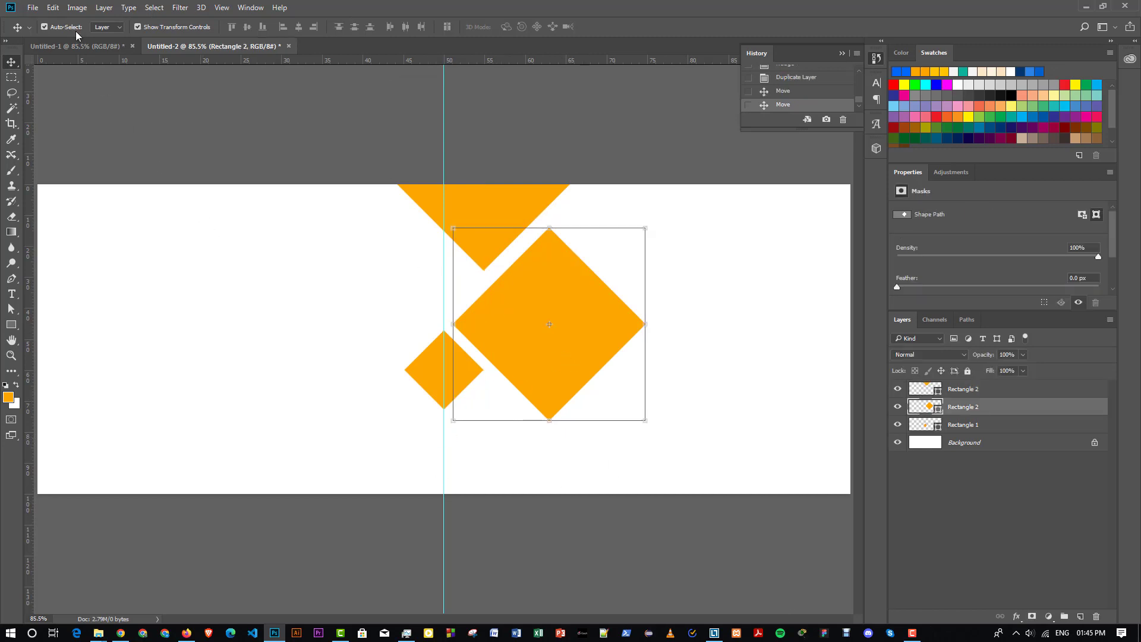
{"action": "left_click", "coordinate": [55, 7]}
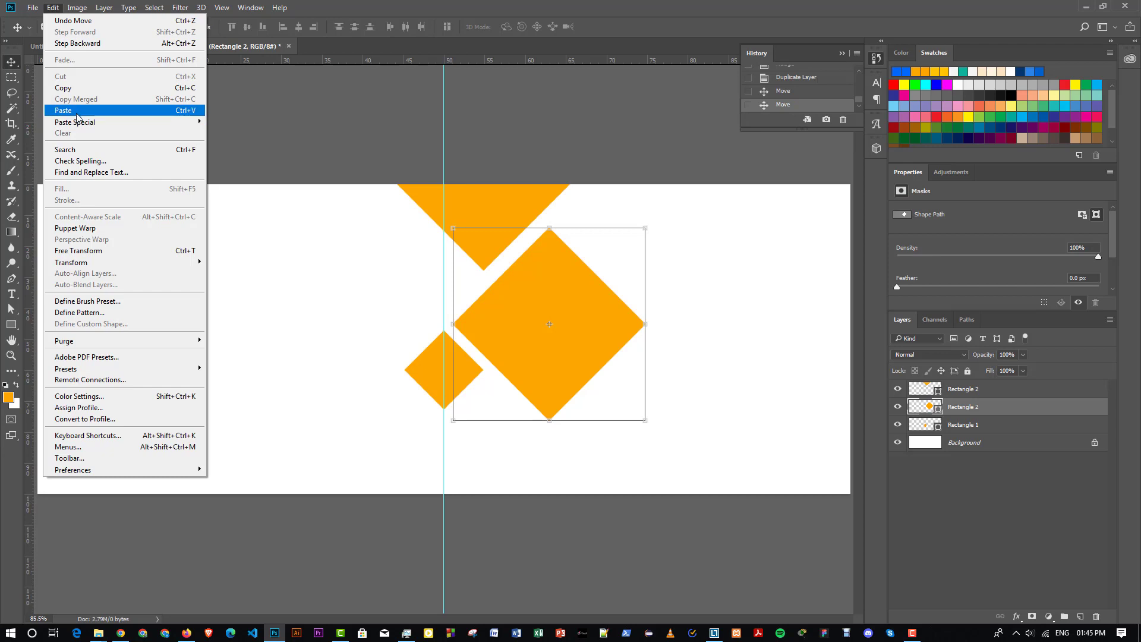
{"action": "left_click", "coordinate": [75, 110]}
{"action": "left_click_drag", "start_coordinate": [499, 381], "coordinate": [706, 473]}
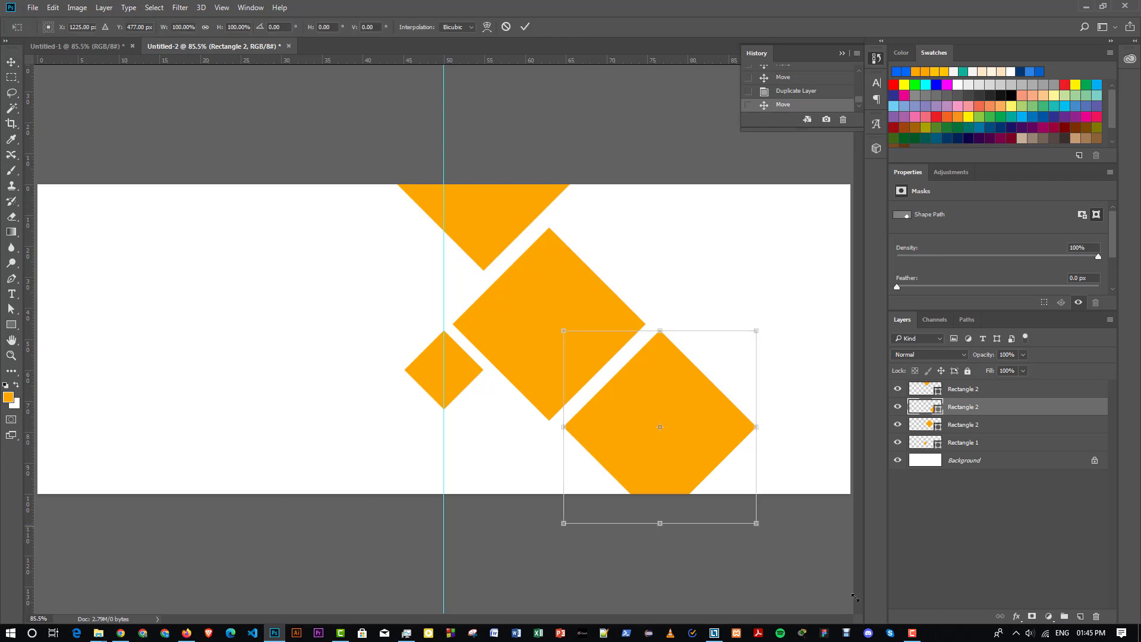
{"action": "left_click_drag", "start_coordinate": [756, 523], "coordinate": [785, 389]}
{"action": "left_click", "coordinate": [526, 28]}
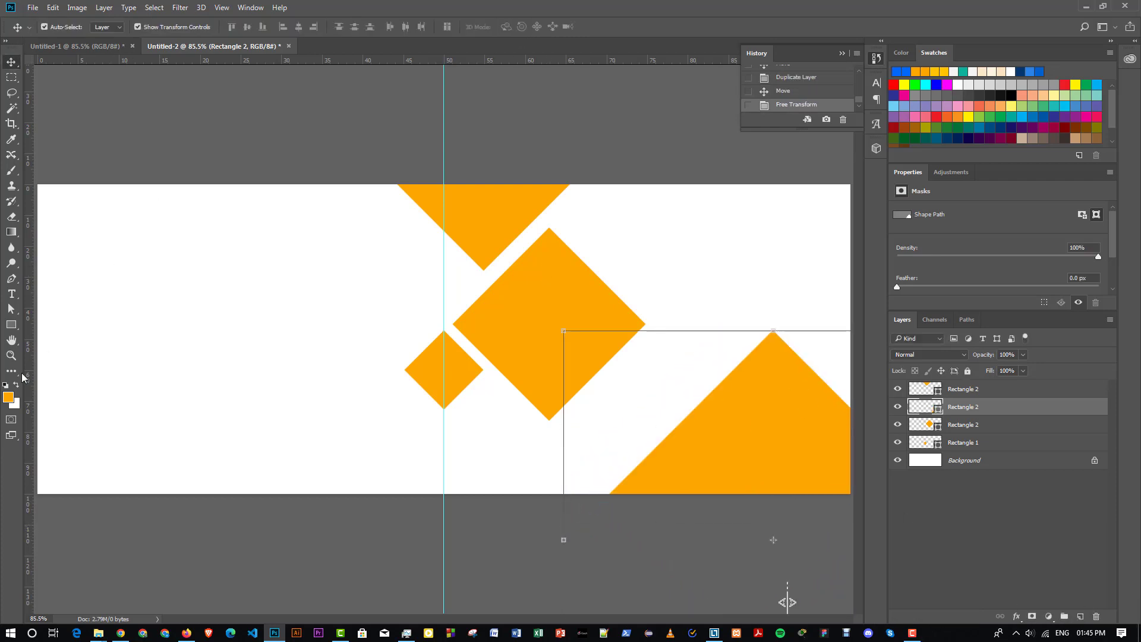
- Enlarge the huge diamond further and position it across the banner's bottom-right side
{"action": "left_click", "coordinate": [13, 356]}
{"action": "left_click_drag", "start_coordinate": [436, 365], "coordinate": [390, 361]}
{"action": "left_click", "coordinate": [9, 59]}
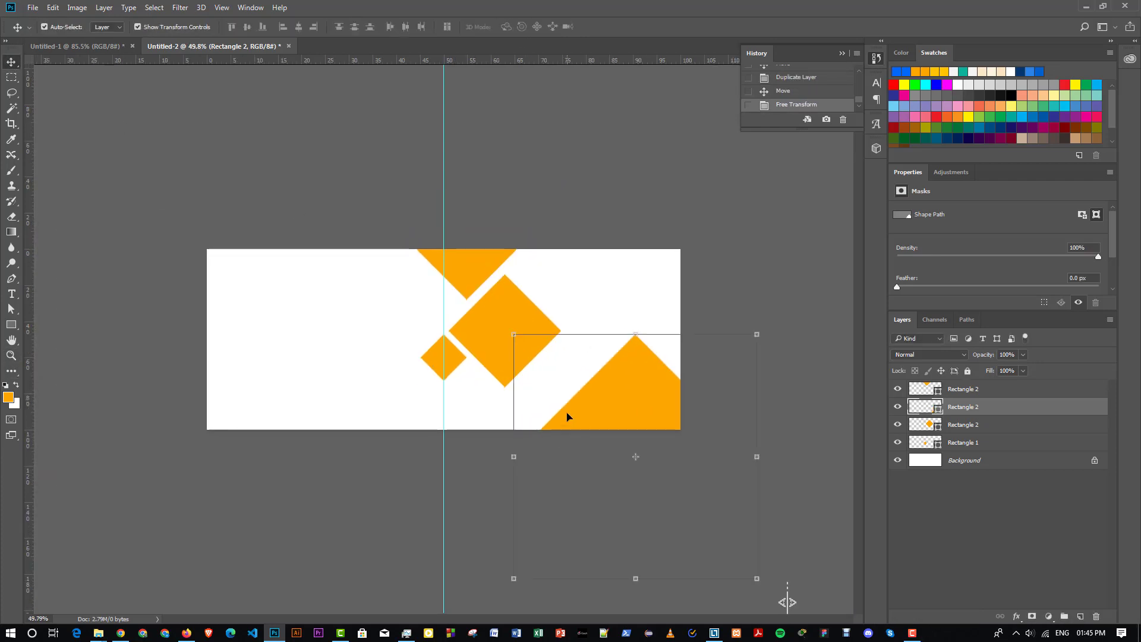
{"action": "left_click_drag", "start_coordinate": [568, 416], "coordinate": [566, 348]}
{"action": "left_click_drag", "start_coordinate": [756, 274], "coordinate": [892, 189]}
{"action": "left_click", "coordinate": [526, 28]}
{"action": "left_click_drag", "start_coordinate": [613, 326], "coordinate": [609, 372]}
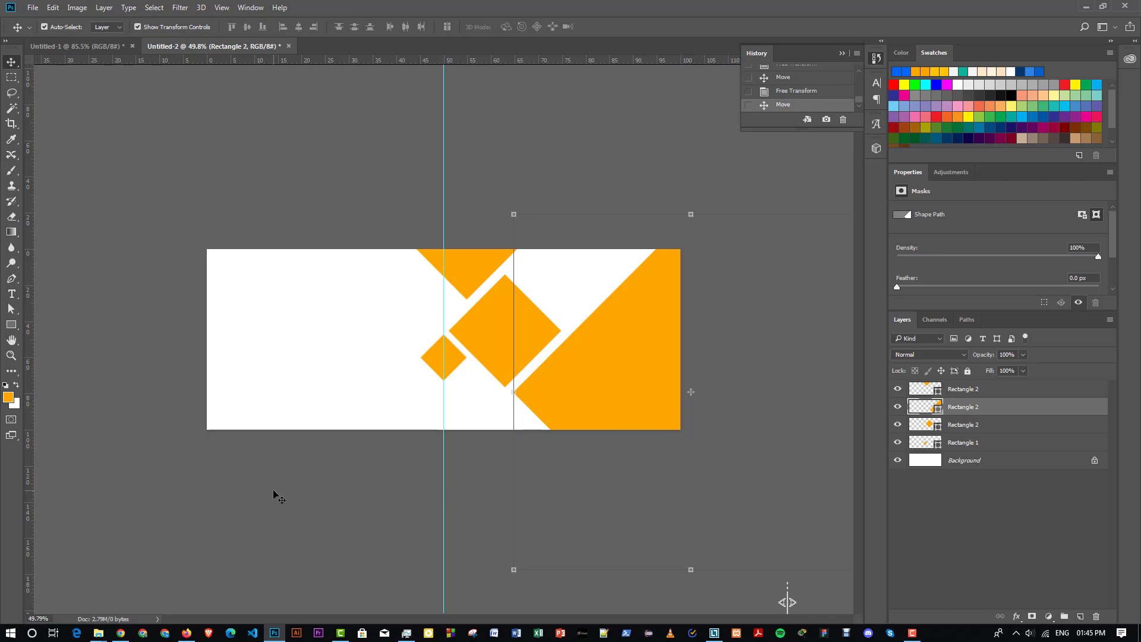
{"action": "left_click", "coordinate": [398, 222]}
{"action": "key", "text": "ctrl+0"}
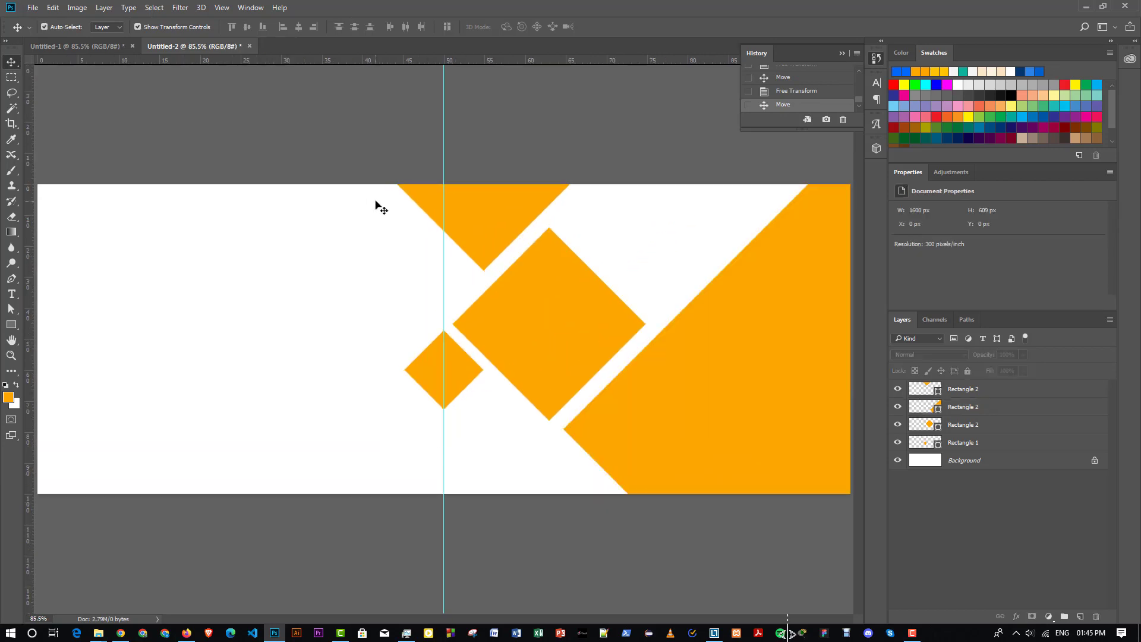
{"action": "left_click", "coordinate": [518, 291], "text": "ctrl"}
- Paste another copy of the large diamond and move it to the banner's left edge
{"action": "left_click", "coordinate": [49, 9]}
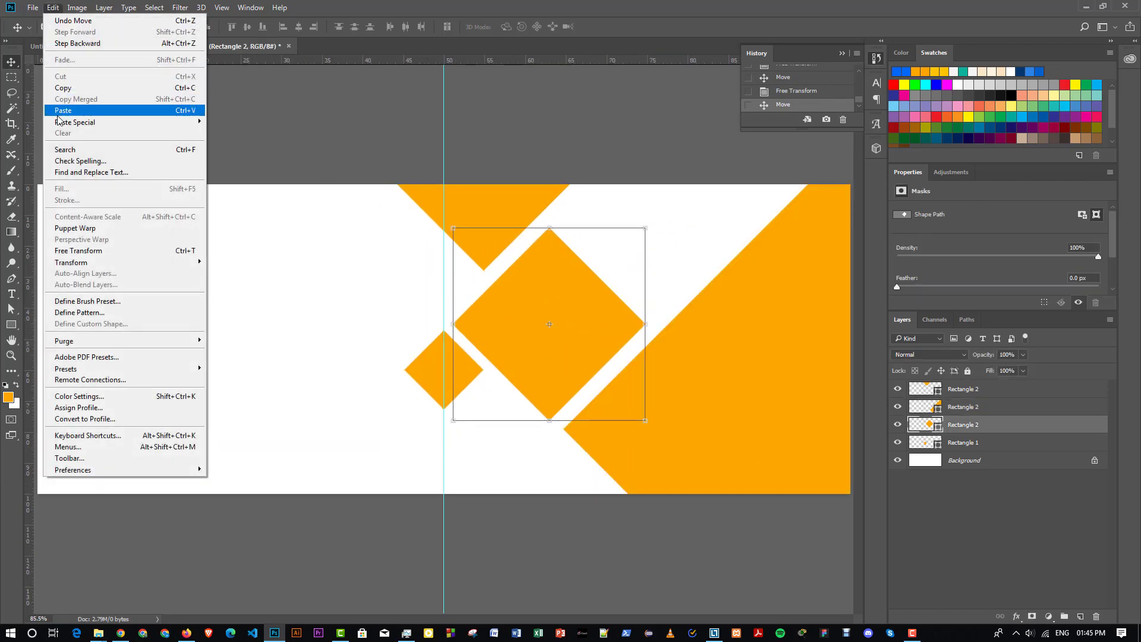
{"action": "left_click", "coordinate": [65, 89]}
{"action": "left_click", "coordinate": [53, 8]}
{"action": "left_click", "coordinate": [63, 114]}
{"action": "left_click_drag", "start_coordinate": [408, 329], "coordinate": [105, 333]}
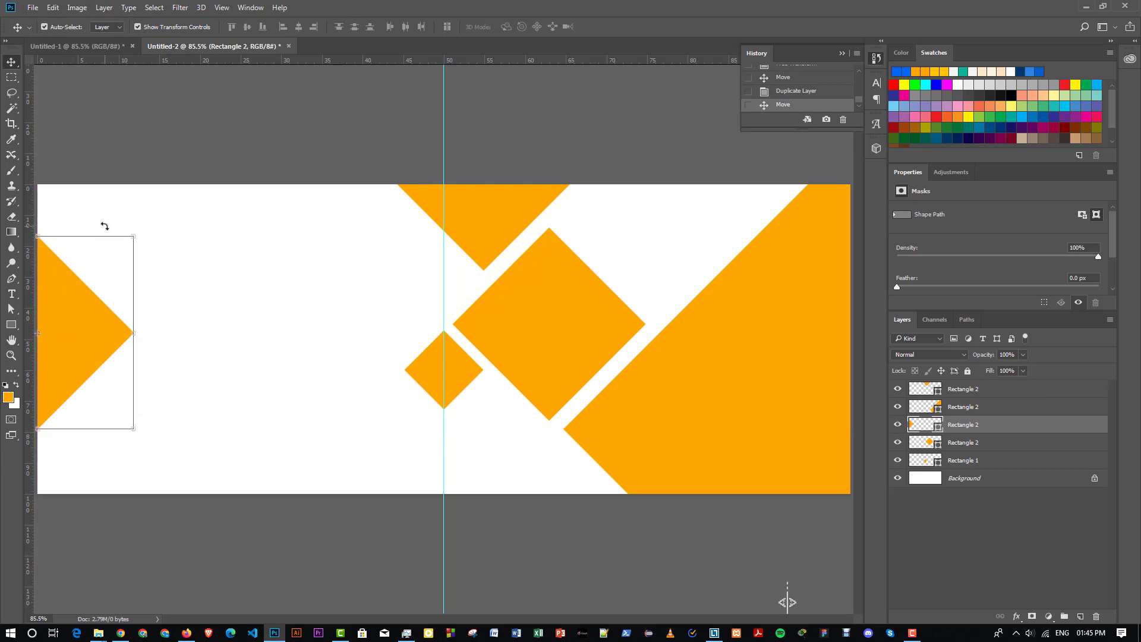
- Change the left-edge shape's fill to very light grey #f3f3f3
{"action": "left_click", "coordinate": [11, 325]}
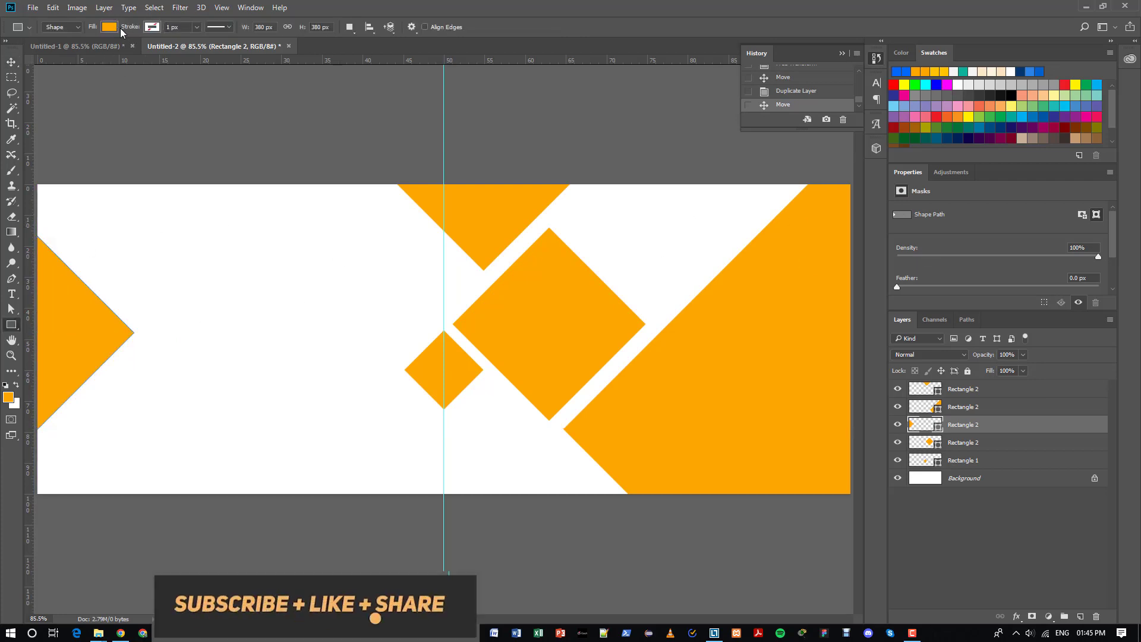
{"action": "left_click", "coordinate": [109, 28]}
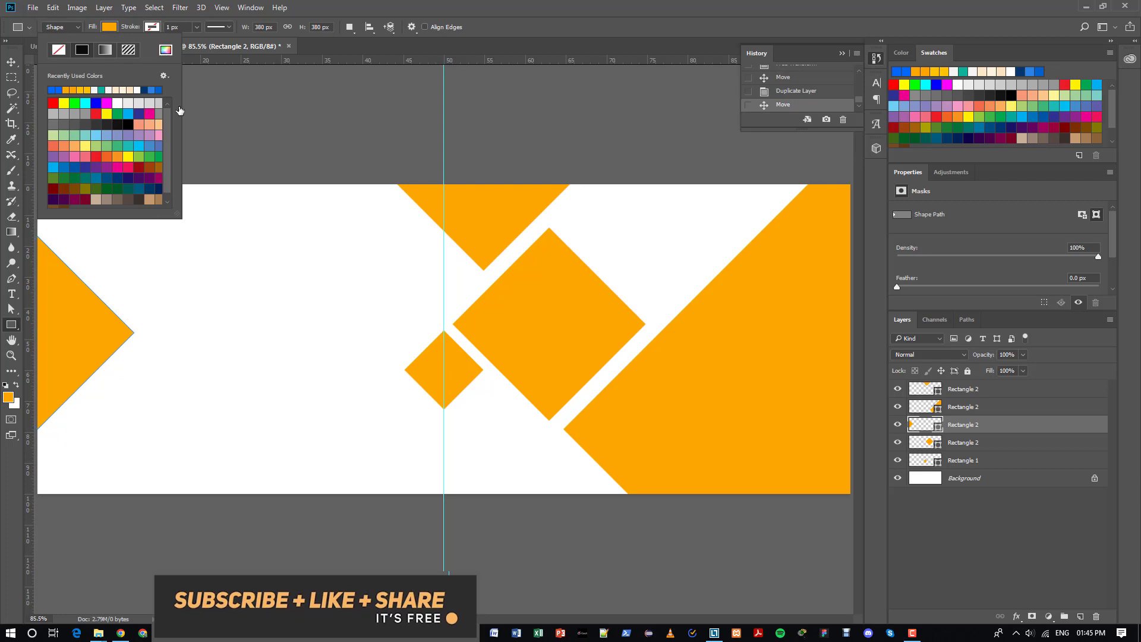
{"action": "left_click", "coordinate": [166, 50]}
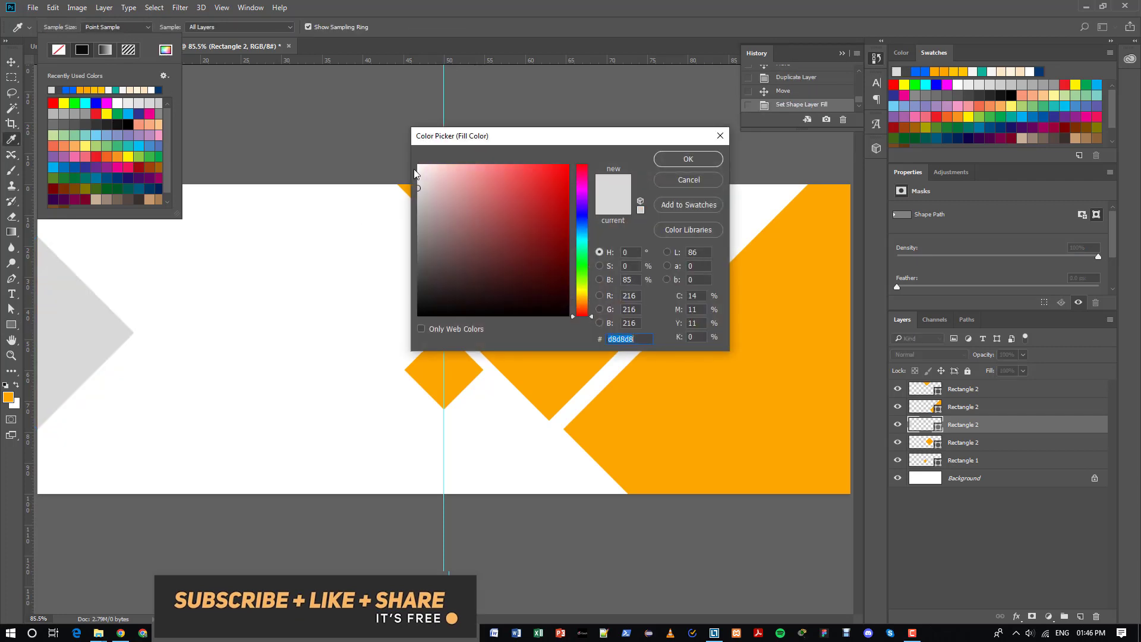
{"action": "left_click", "coordinate": [418, 174]}
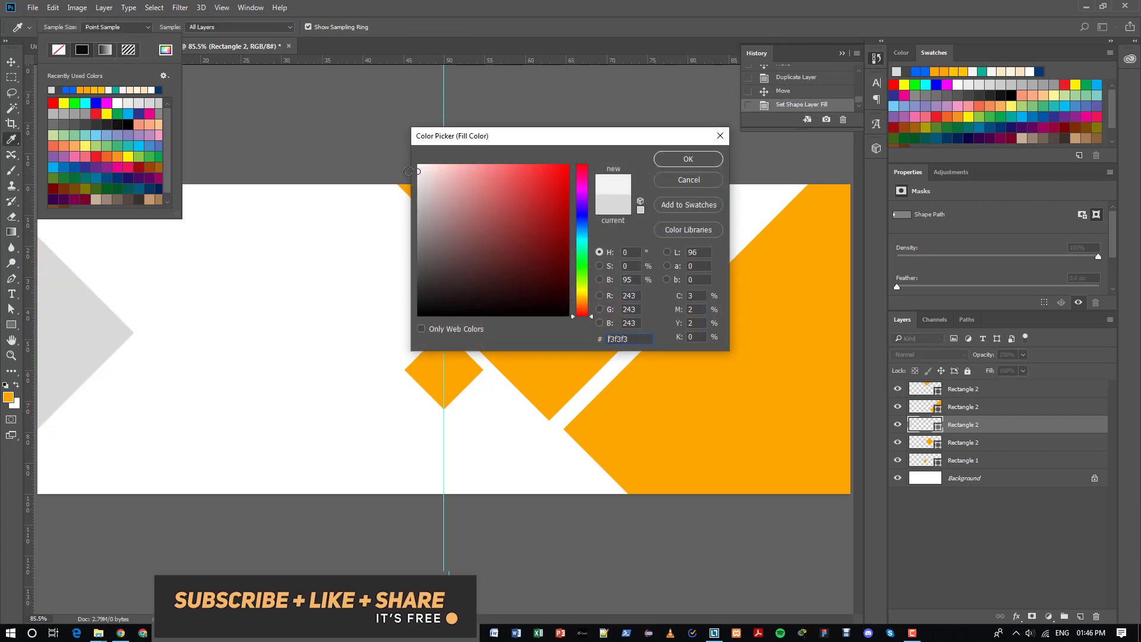
{"action": "left_click", "coordinate": [688, 158]}
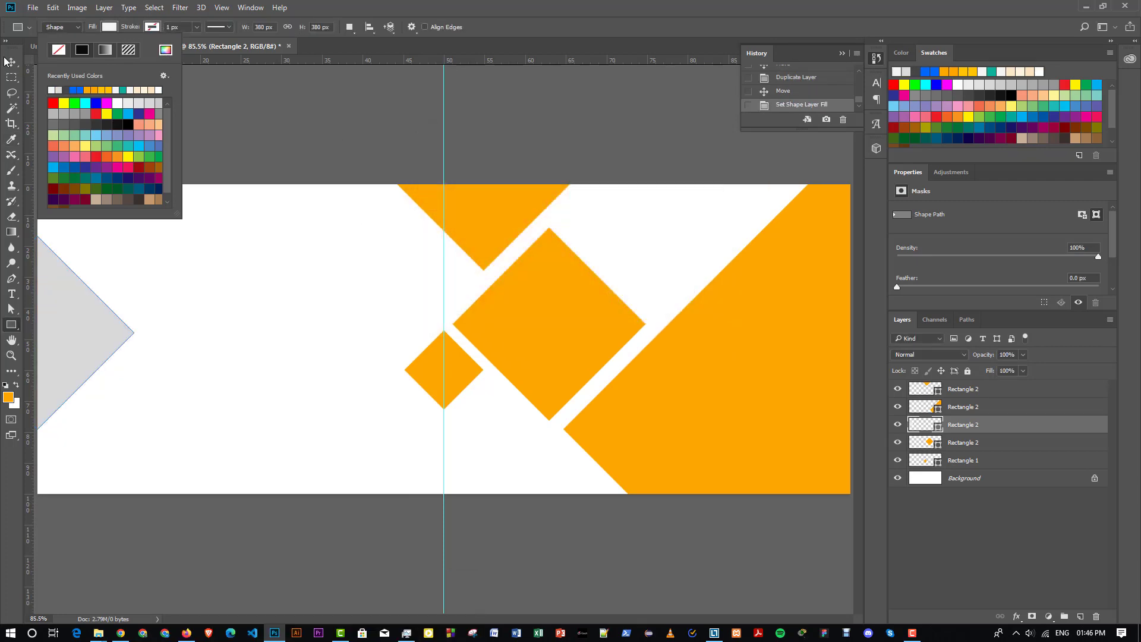
{"action": "left_click", "coordinate": [9, 61]}
{"action": "left_click", "coordinate": [181, 140]}
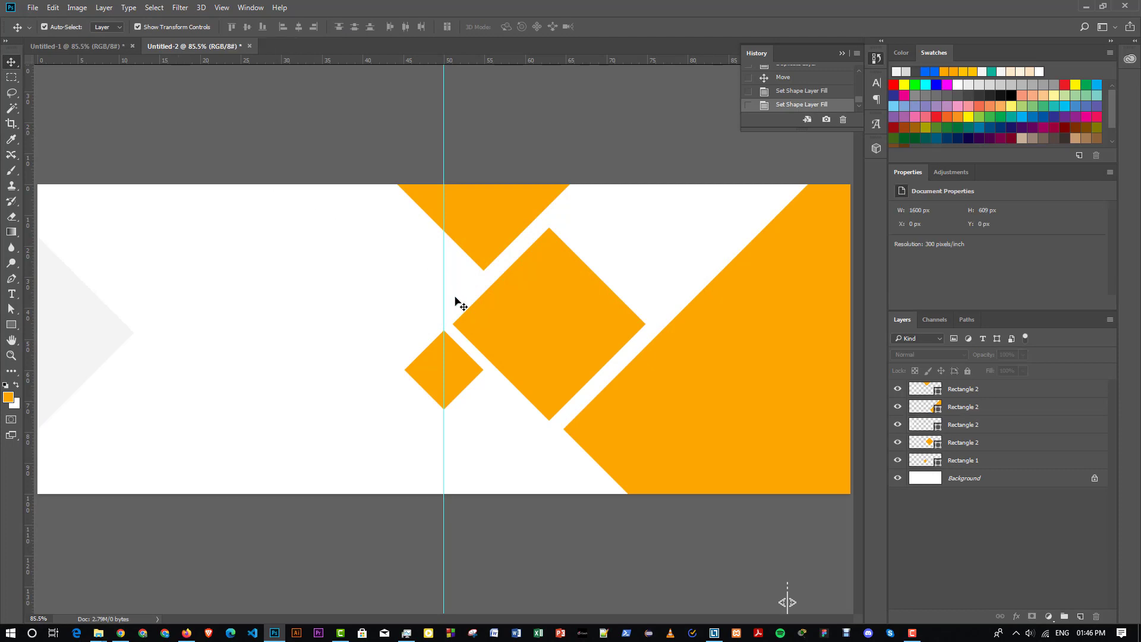
- Place the laptop photo from File Explorer into the banner
{"action": "mouse_move", "coordinate": [98, 633]}
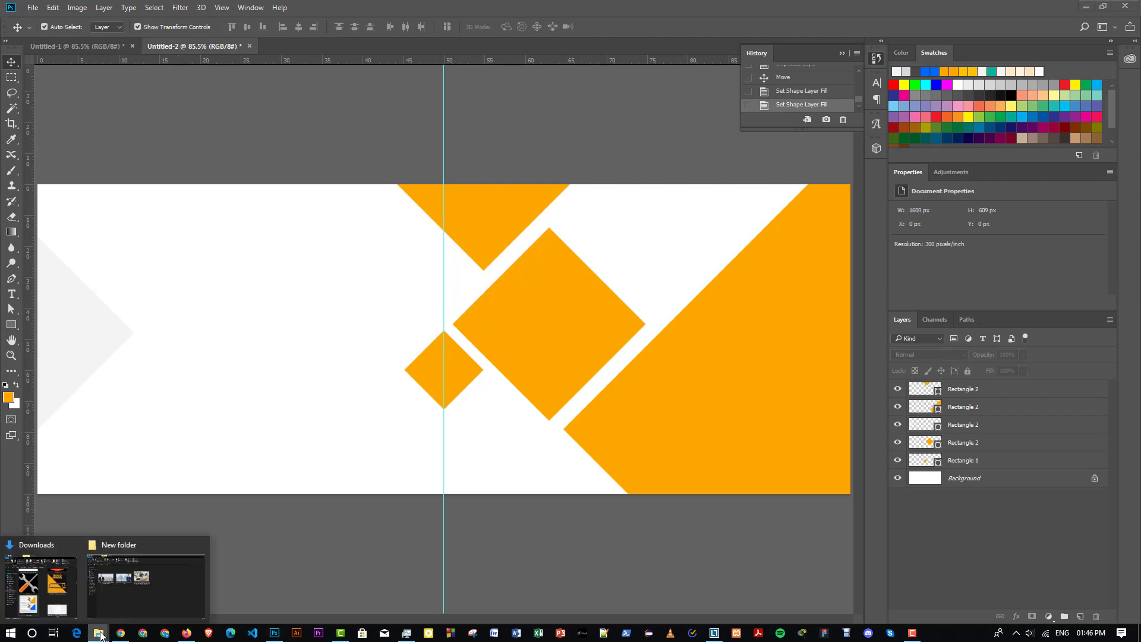
{"action": "left_click", "coordinate": [133, 583]}
{"action": "mouse_move", "coordinate": [538, 201]}
{"action": "left_mouse_down"}
{"action": "mouse_move", "coordinate": [281, 584]}
{"action": "mouse_move", "coordinate": [274, 636]}
{"action": "mouse_move", "coordinate": [345, 336]}
{"action": "mouse_move", "coordinate": [329, 326]}
{"action": "left_mouse_up"}
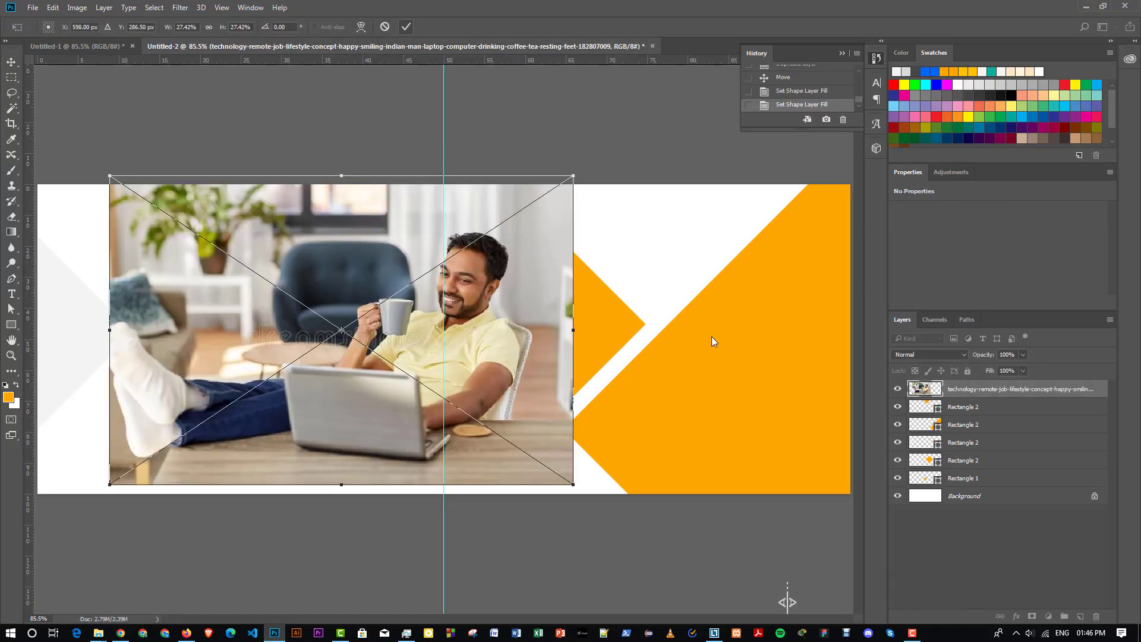
{"action": "key", "text": "Return"}
- Stack the photo layer above the diamond, shrink it to 478 × 319 px and move it over the diamond
{"action": "left_click_drag", "start_coordinate": [993, 396], "coordinate": [980, 472]}
{"action": "left_click", "coordinate": [979, 472]}
{"action": "left_click", "coordinate": [981, 463]}
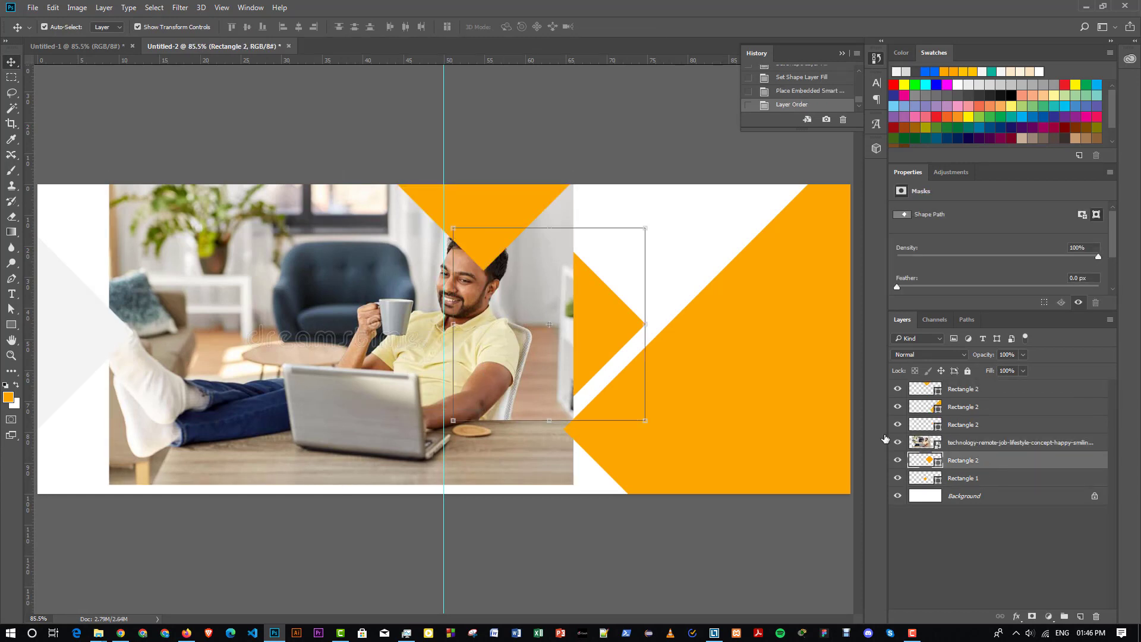
{"action": "left_click", "coordinate": [360, 441]}
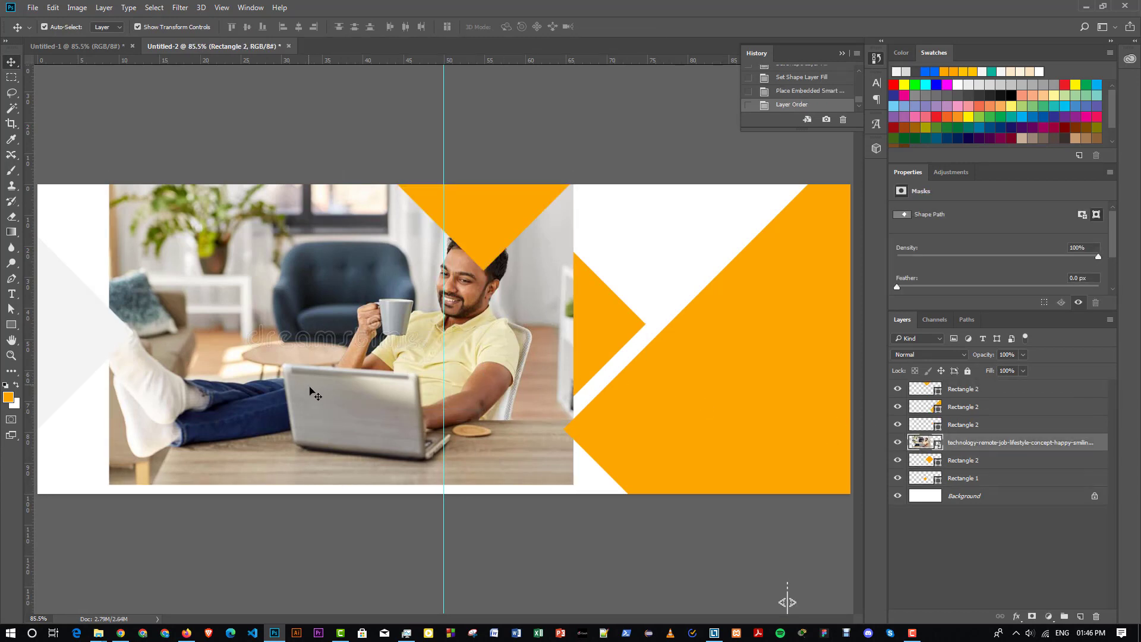
{"action": "left_click_drag", "start_coordinate": [109, 483], "coordinate": [330, 336]}
{"action": "key", "text": "Return"}
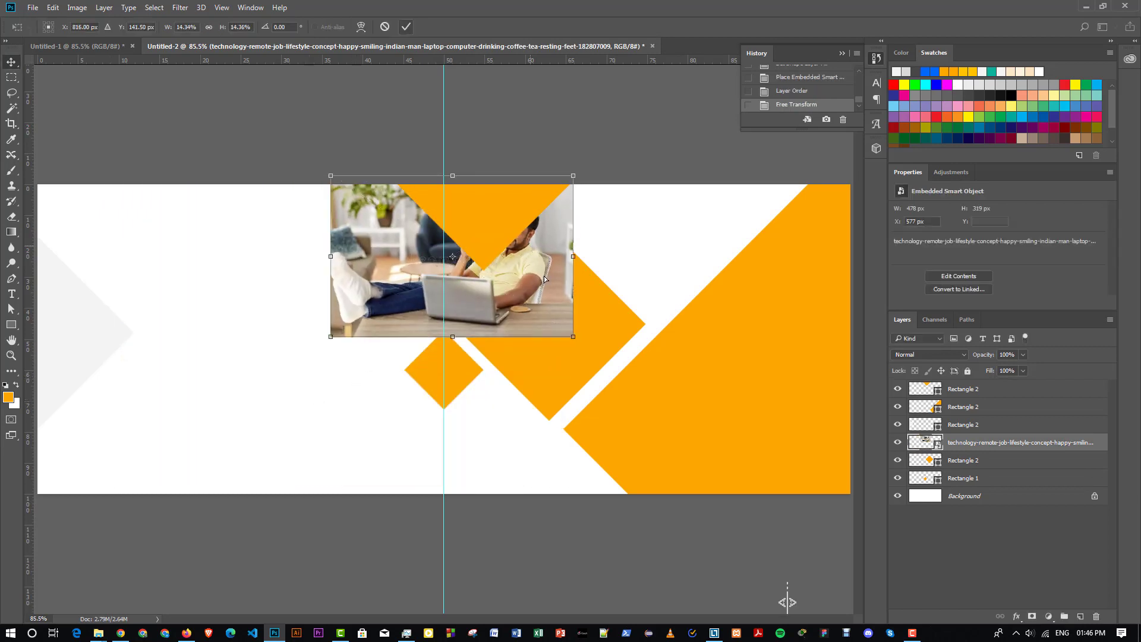
{"action": "left_click_drag", "start_coordinate": [531, 250], "coordinate": [628, 318]}
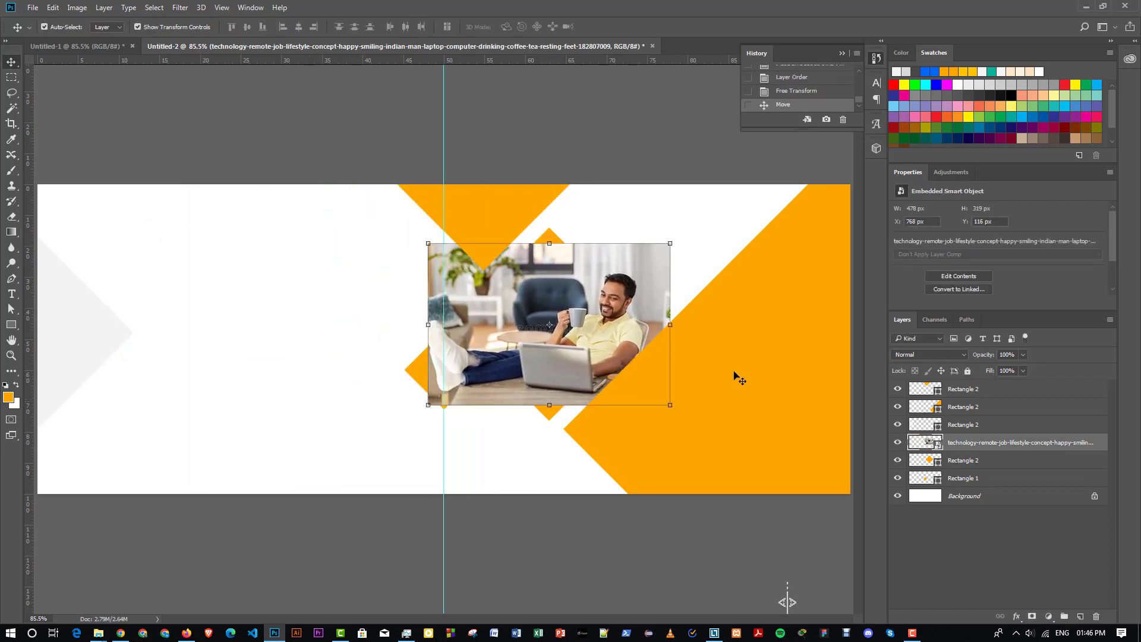
{"action": "left_click", "coordinate": [961, 465]}
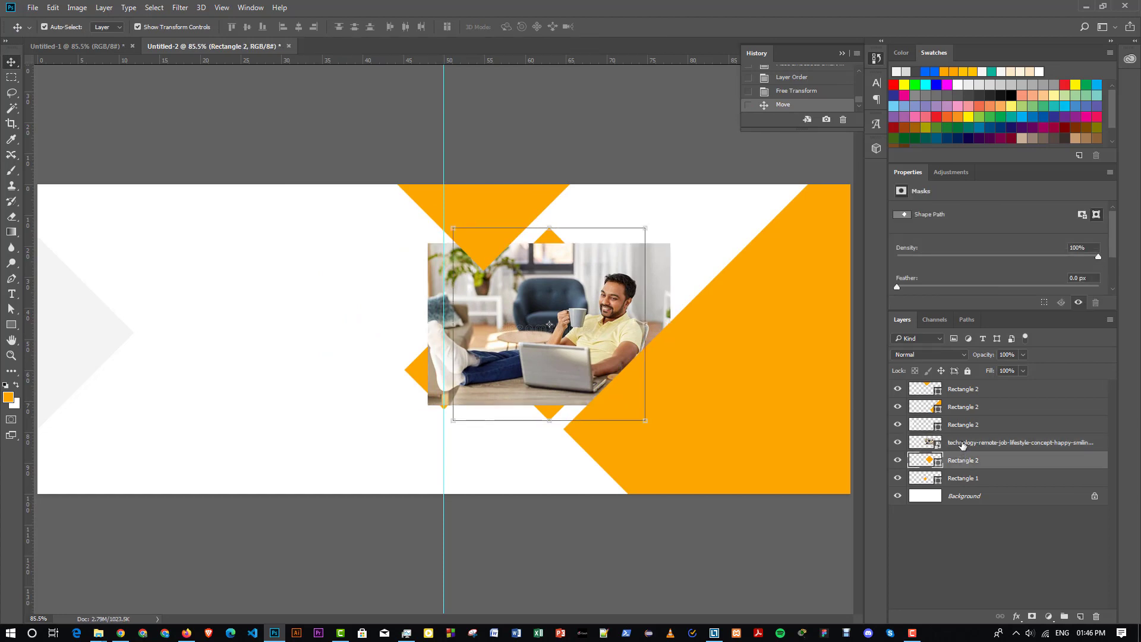
- Clip the photo to the large diamond, enlarge it to 566 × 378 px and nudge it left
{"action": "right_click", "coordinate": [962, 444]}
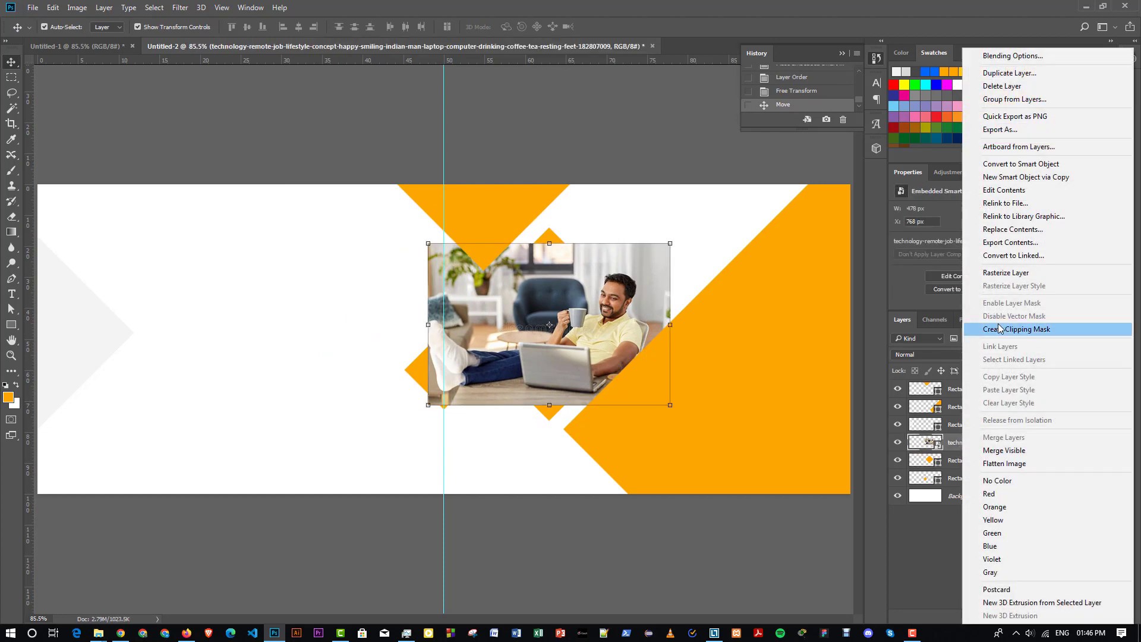
{"action": "left_click", "coordinate": [1000, 329]}
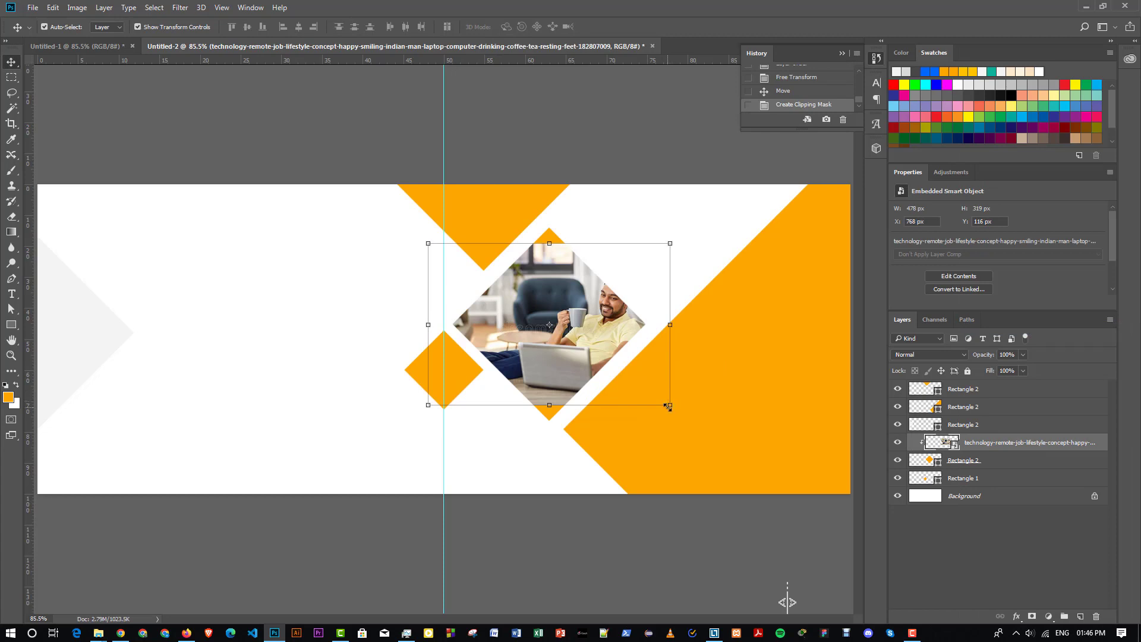
{"action": "left_click_drag", "start_coordinate": [667, 406], "coordinate": [691, 420]}
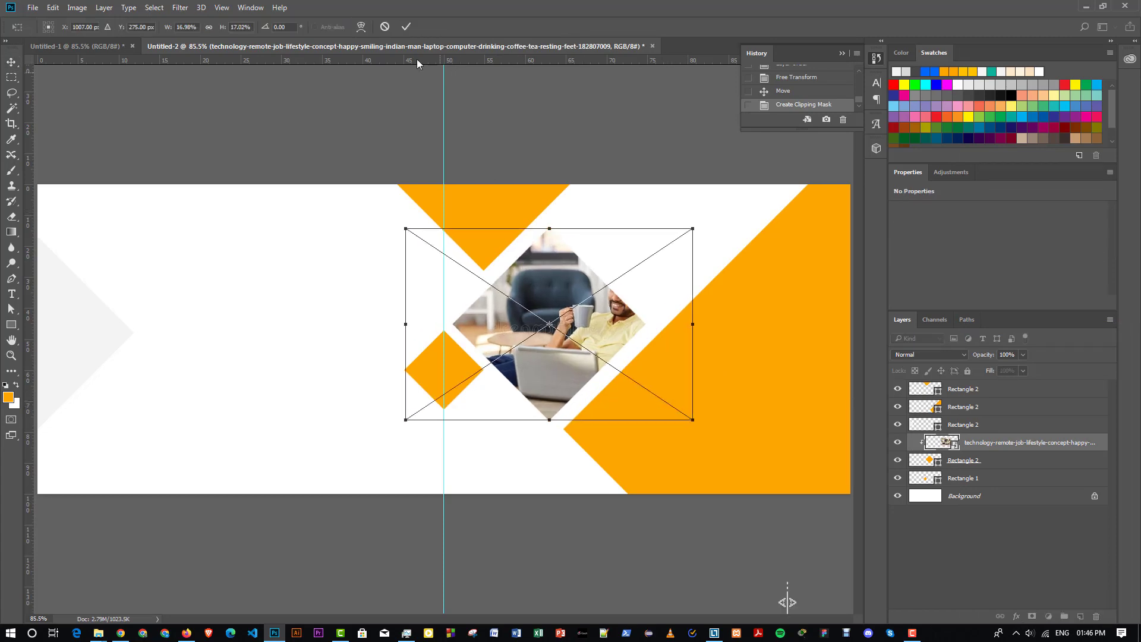
{"action": "left_click", "coordinate": [406, 26]}
{"action": "key", "text": "shift+Left"}
{"action": "key", "text": "shift+Left"}
{"action": "key", "text": "shift+Left"}
{"action": "key", "text": "shift+Left"}
{"action": "key", "text": "shift+Left"}
{"action": "key", "text": "shift+Left"}
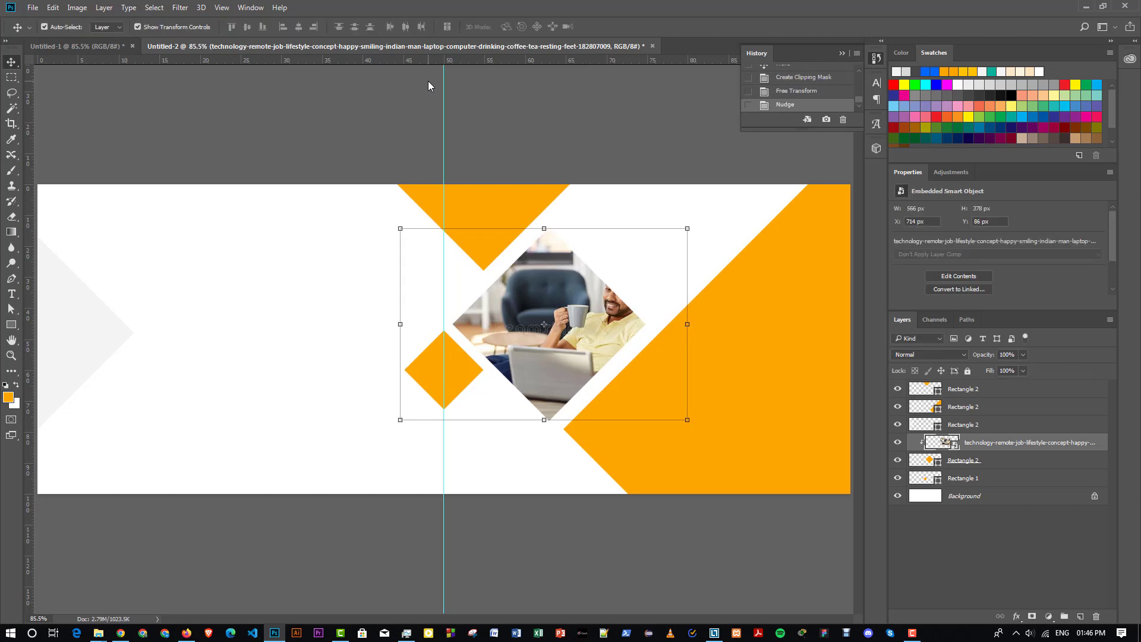
{"action": "key", "text": "shift+Left"}
{"action": "key", "text": "shift+Left"}
{"action": "key", "text": "shift+Left"}
{"action": "key", "text": "shift+Left"}
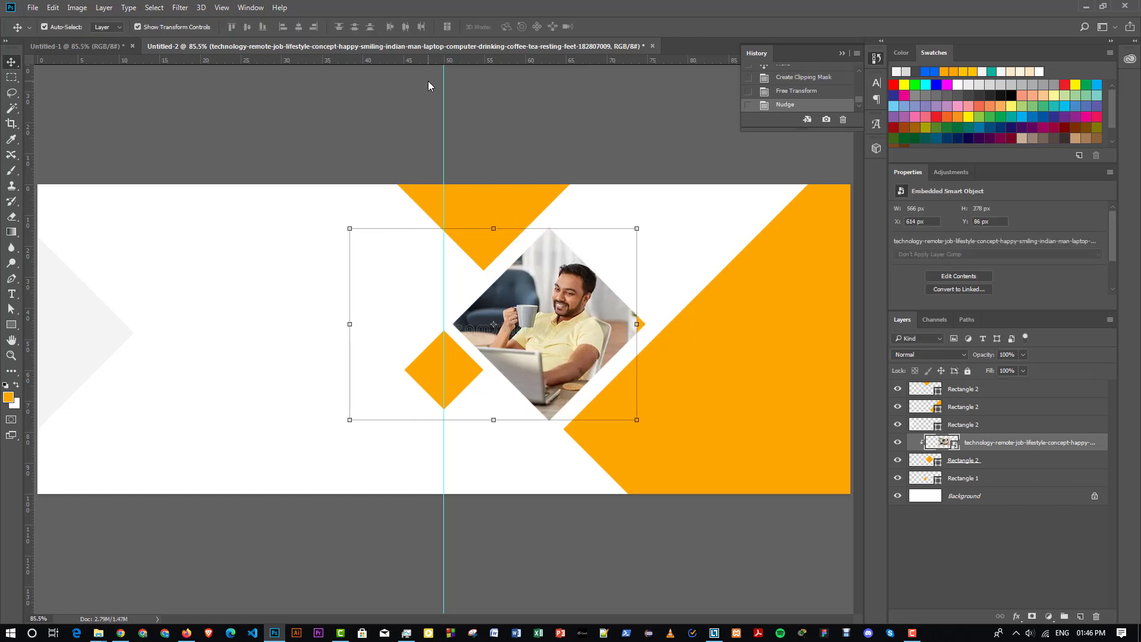
{"action": "key", "text": "shift+Right"}
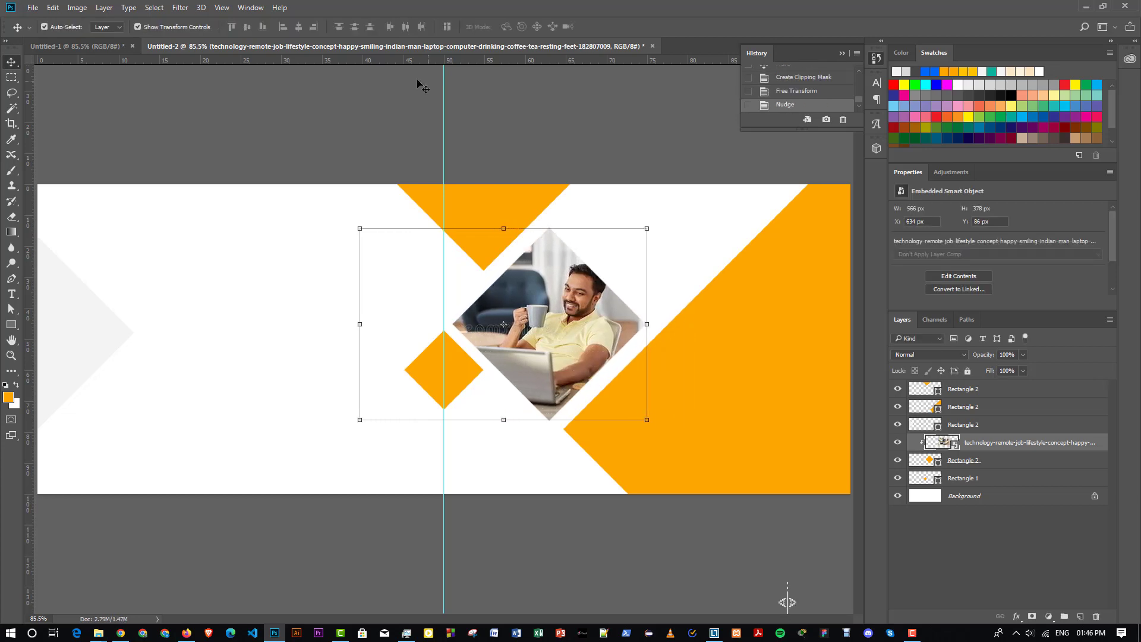
{"action": "left_click", "coordinate": [456, 102]}
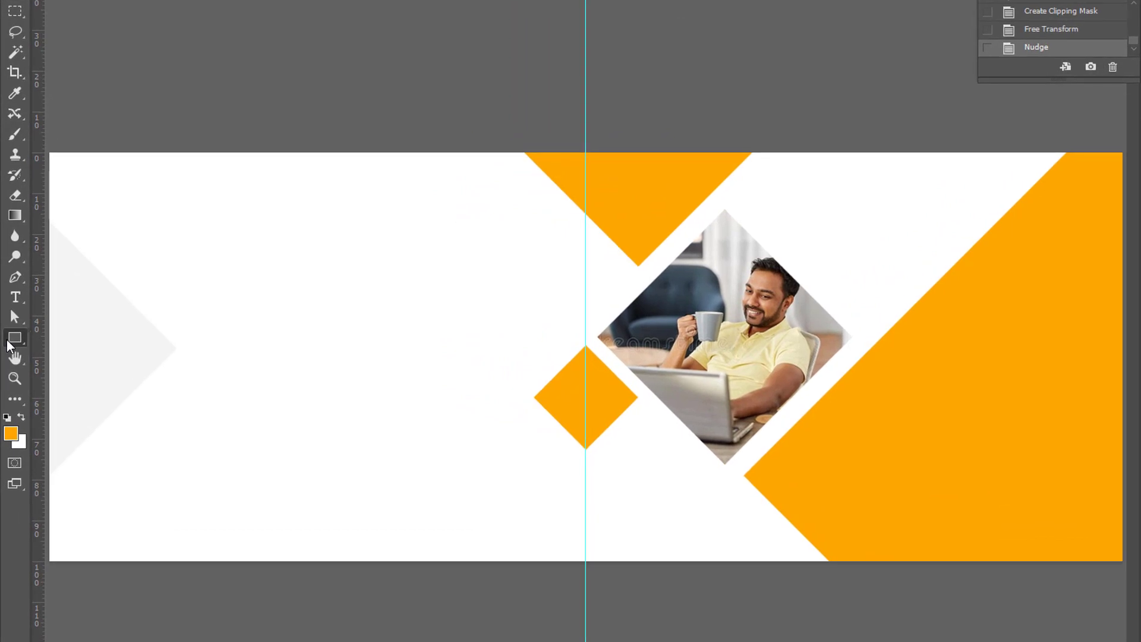
- Create a five-sided orange polygon with the Polygon Tool
{"action": "right_click", "coordinate": [11, 325]}
{"action": "left_click", "coordinate": [51, 383]}
{"action": "left_click", "coordinate": [839, 223]}
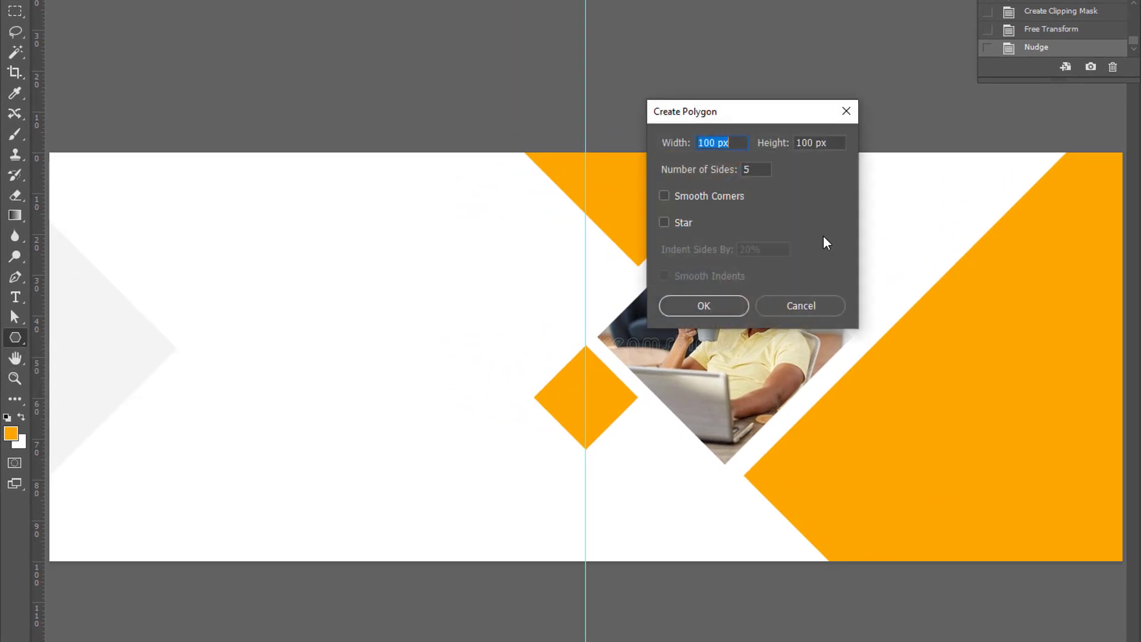
{"action": "left_click", "coordinate": [691, 307]}
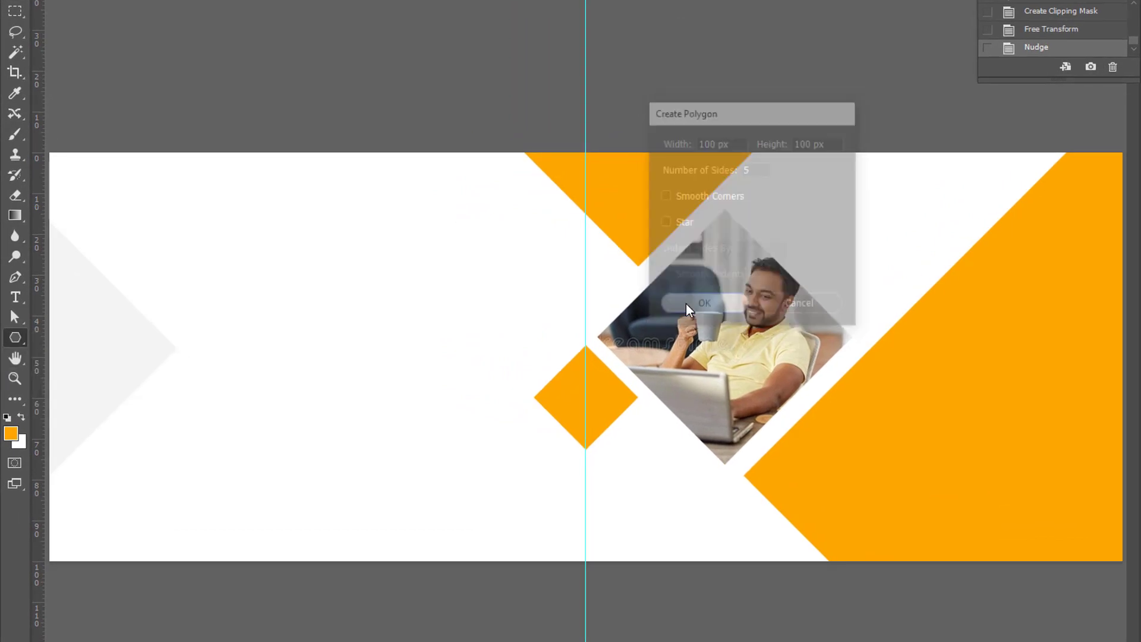
- Move the pentagon above the photo diamond, shrink it to about half and nudge it into place
{"action": "left_click", "coordinate": [24, 1]}
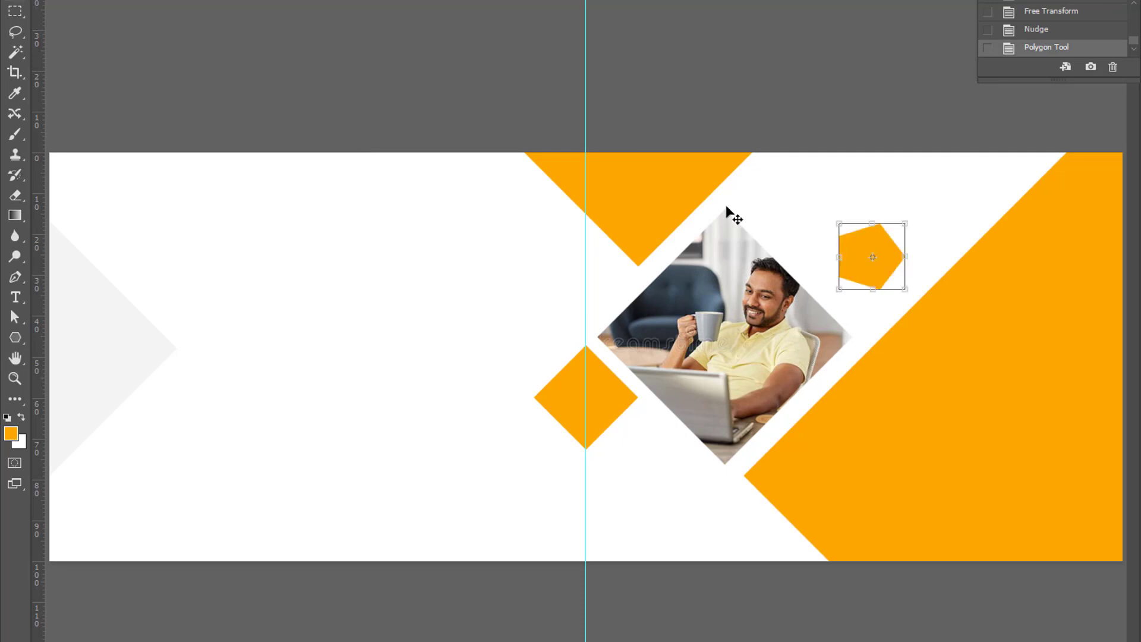
{"action": "left_click_drag", "start_coordinate": [850, 249], "coordinate": [832, 195]}
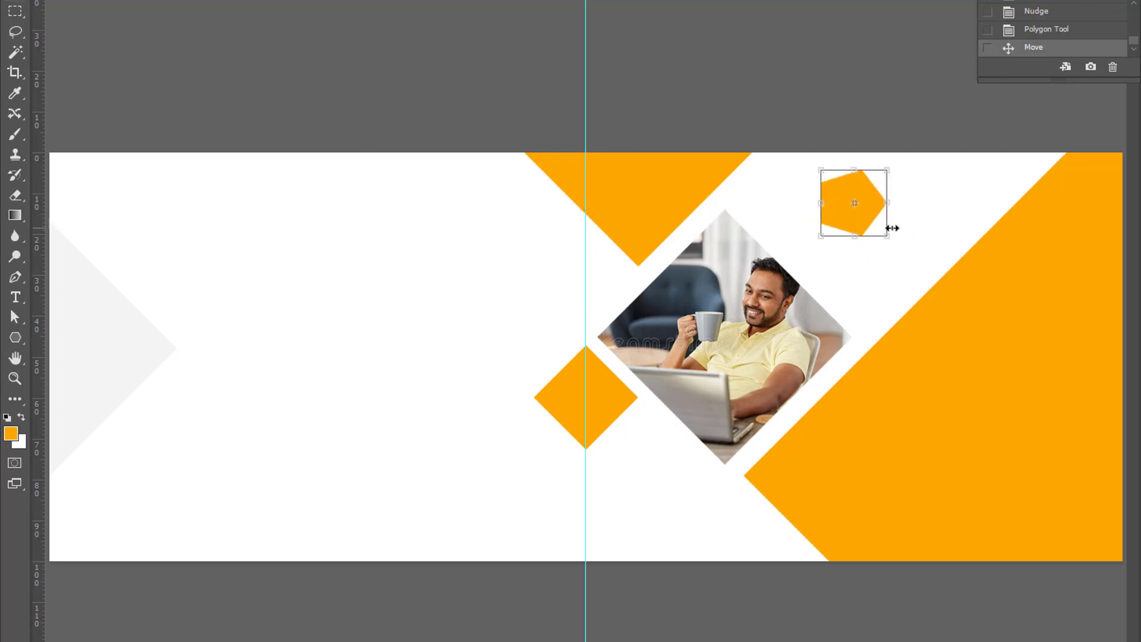
{"action": "left_click_drag", "start_coordinate": [884, 235], "coordinate": [853, 201]}
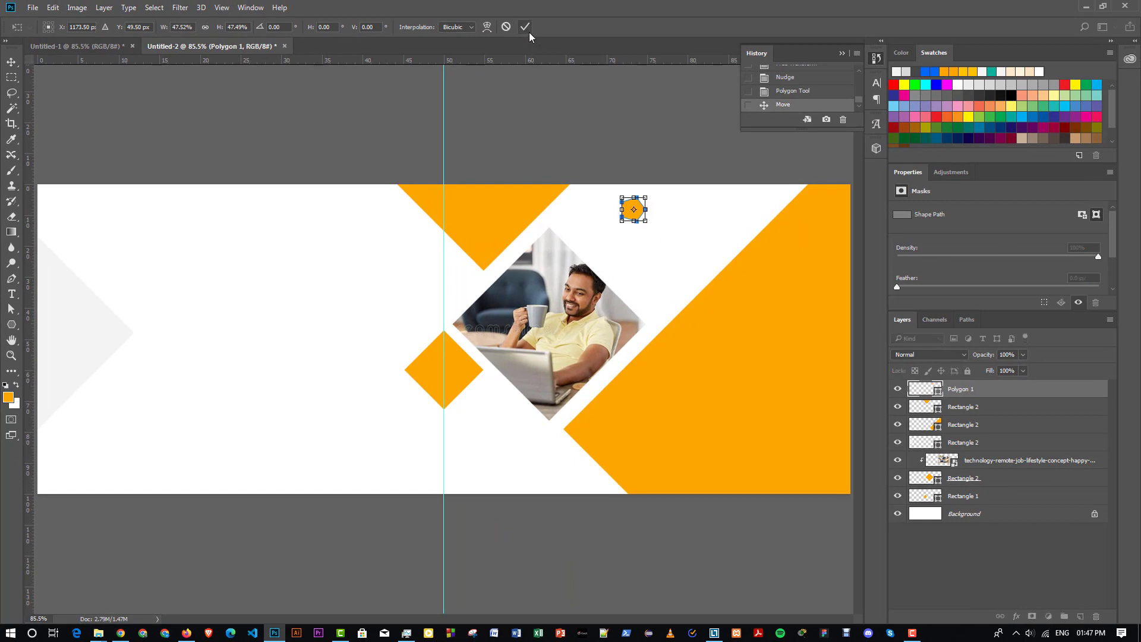
{"action": "left_click", "coordinate": [527, 29]}
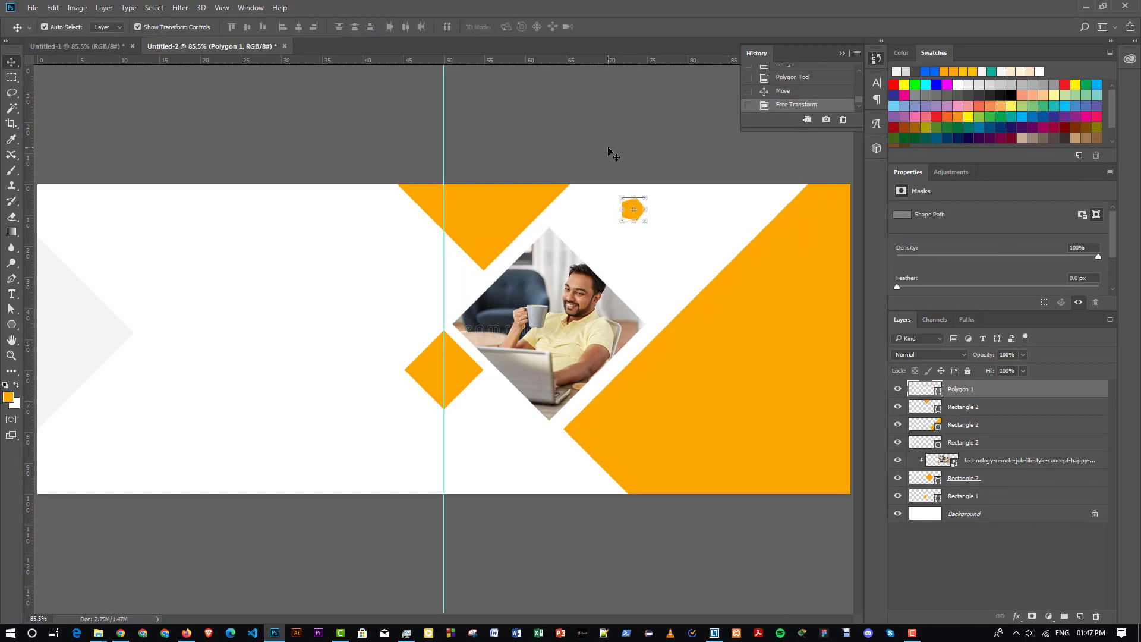
{"action": "key", "text": "shift+Down"}
{"action": "key", "text": "shift+Right"}
{"action": "key", "text": "shift+Right"}
{"action": "key", "text": "shift+Down"}
{"action": "key", "text": "shift+Down"}
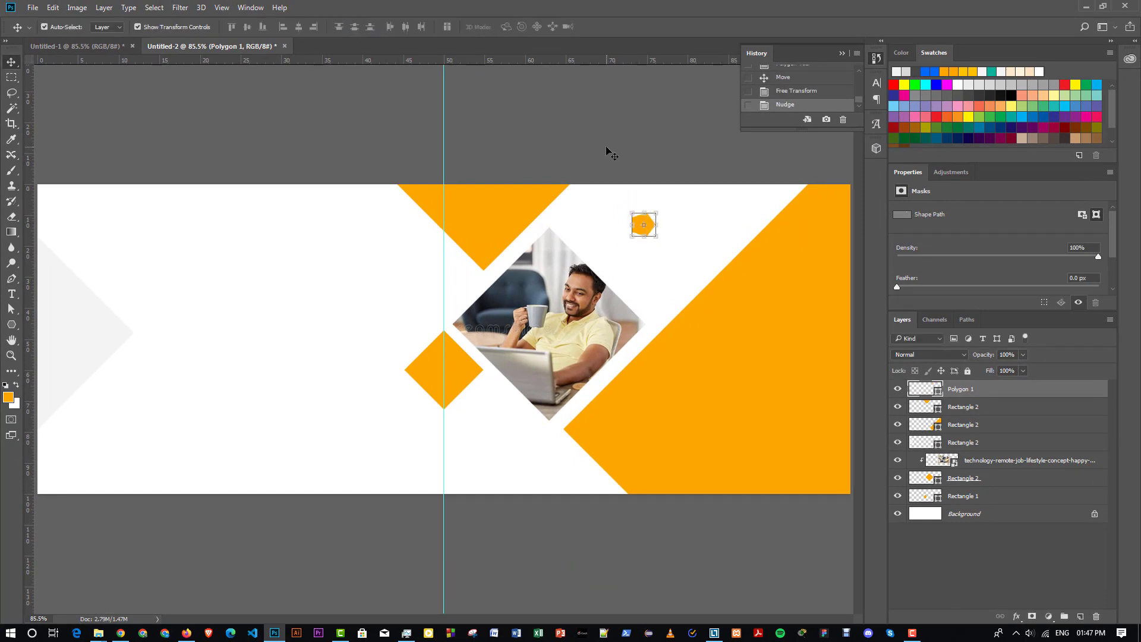
{"action": "key", "text": "shift+Right"}
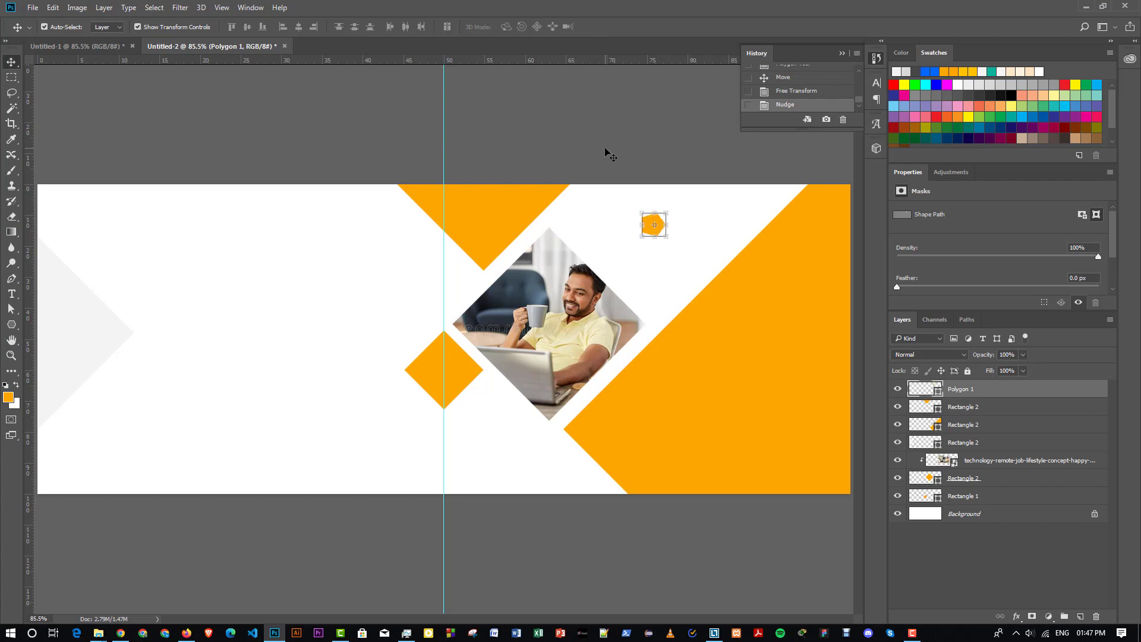
{"action": "left_click", "coordinate": [604, 153]}
- Add a bold LOGO text layer at 8 pt and position it just beneath the pentagon
{"action": "left_click", "coordinate": [20, 293]}
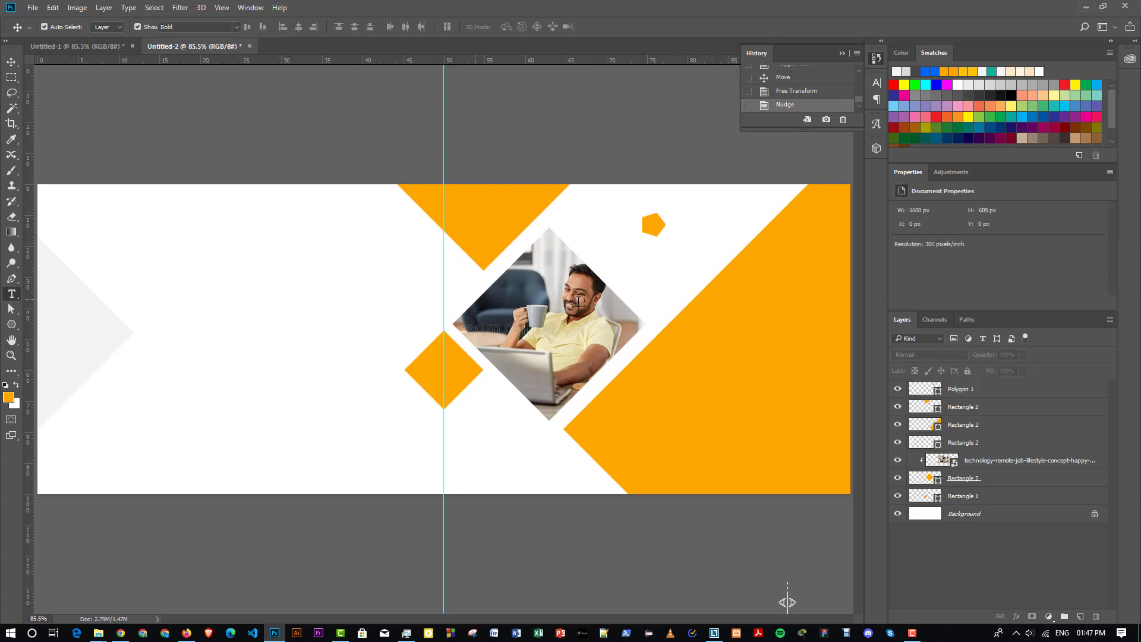
{"action": "left_click", "coordinate": [653, 286]}
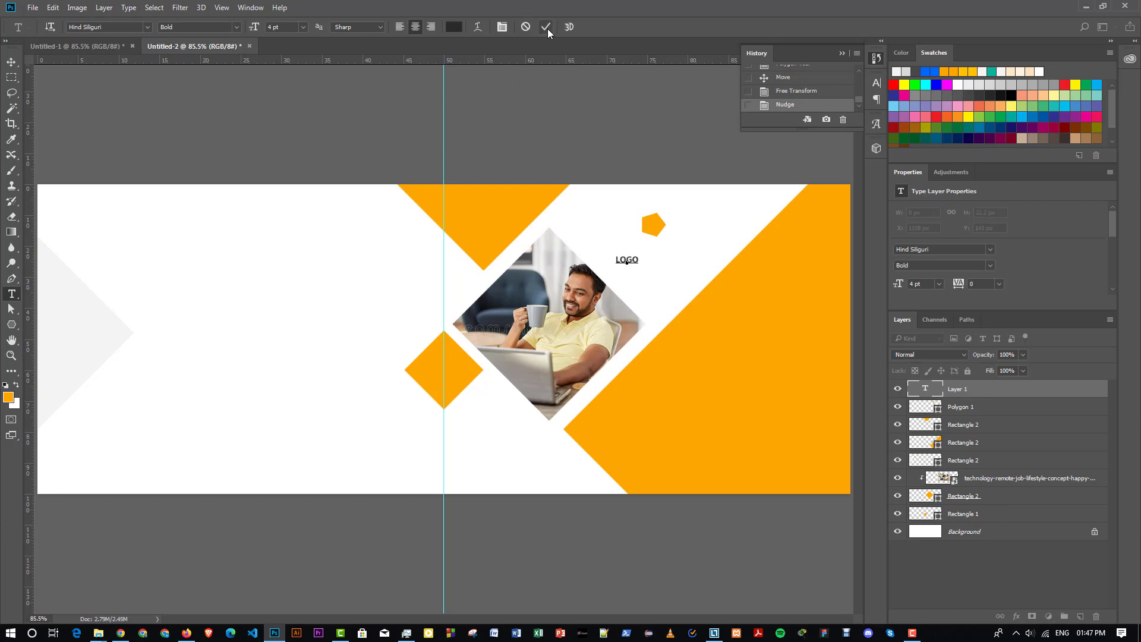
{"action": "key", "text": "ctrl+Return"}
{"action": "key", "text": "v"}
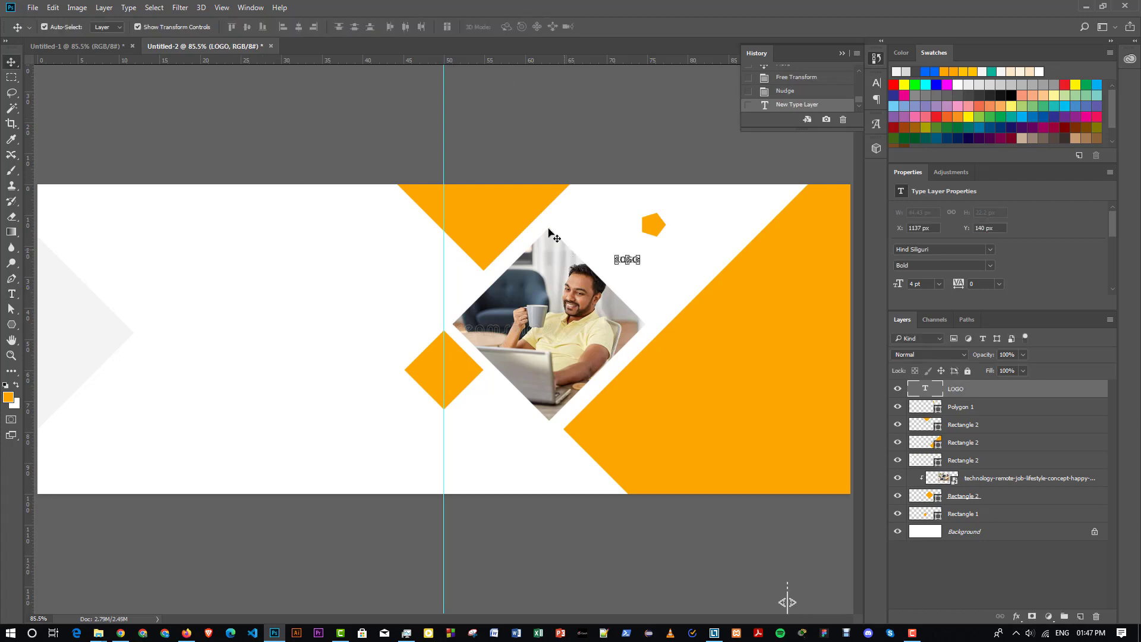
{"action": "left_click", "coordinate": [940, 284]}
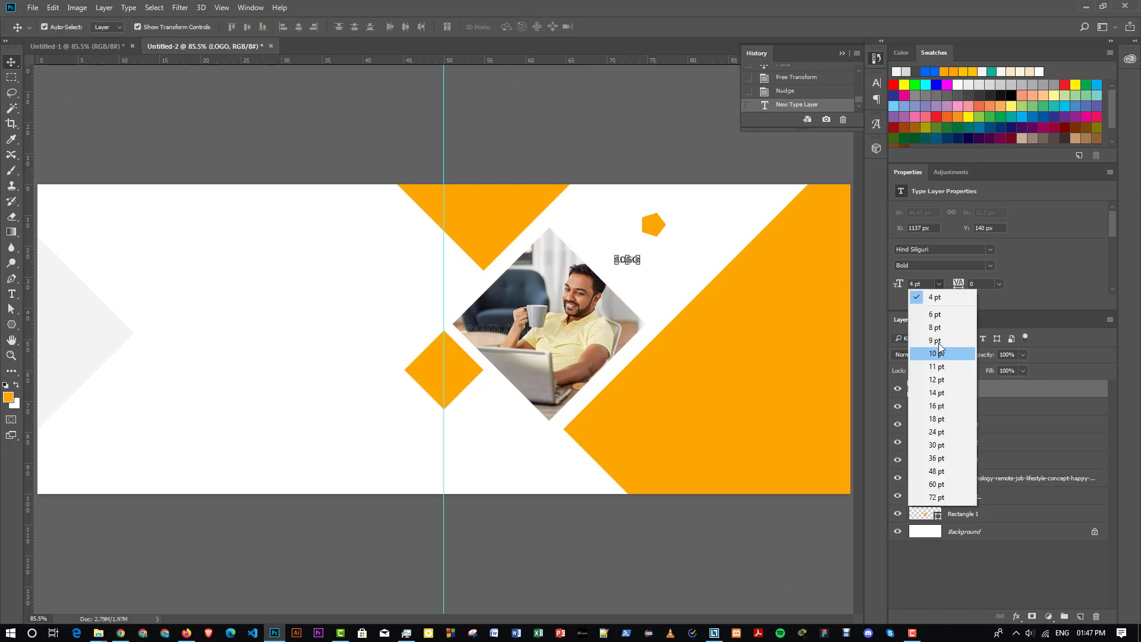
{"action": "left_click", "coordinate": [935, 327]}
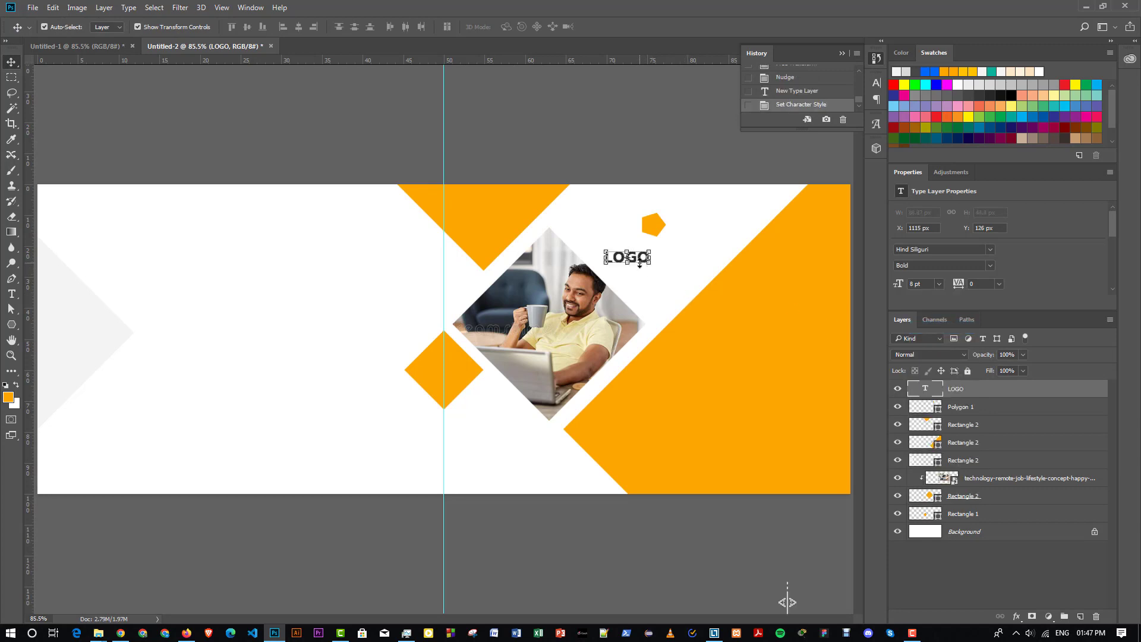
{"action": "left_click_drag", "start_coordinate": [640, 261], "coordinate": [667, 255]}
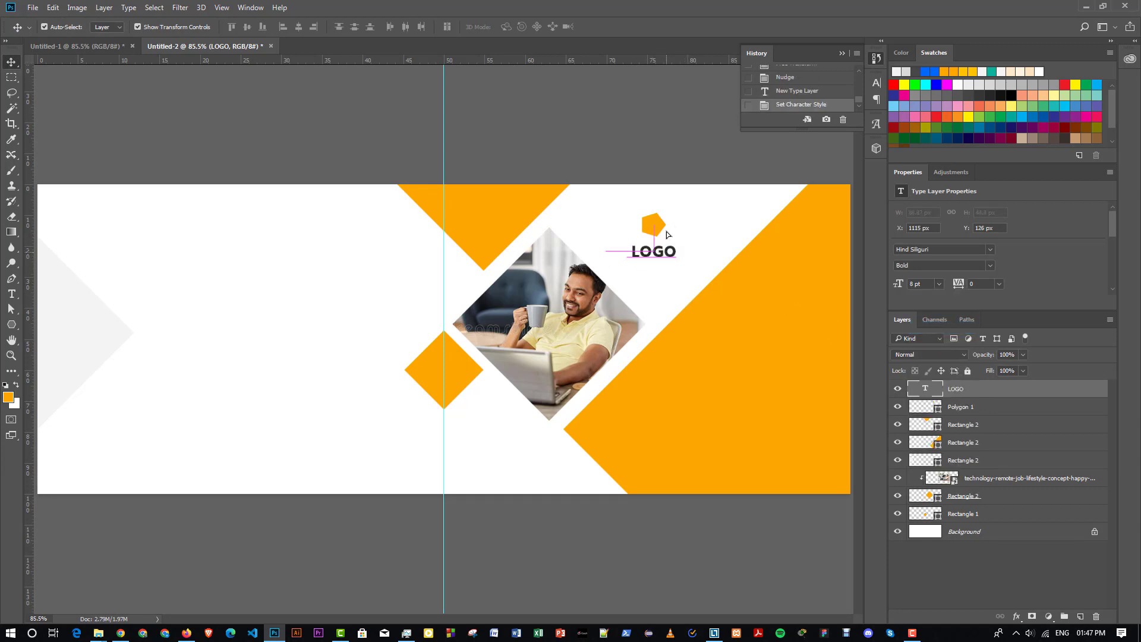
{"action": "key", "text": "Up"}
{"action": "key", "text": "Up"}
{"action": "left_click", "coordinate": [388, 201]}
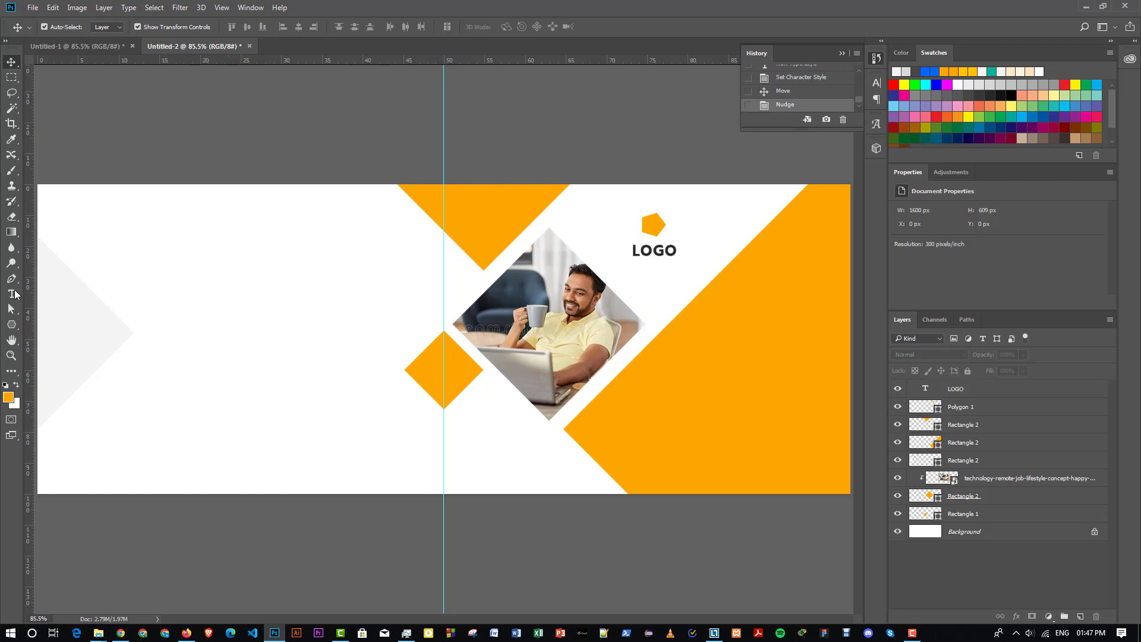
- Type the heading 'DIGITAL MARKETING' on the banner's left side
{"action": "left_click", "coordinate": [10, 295]}
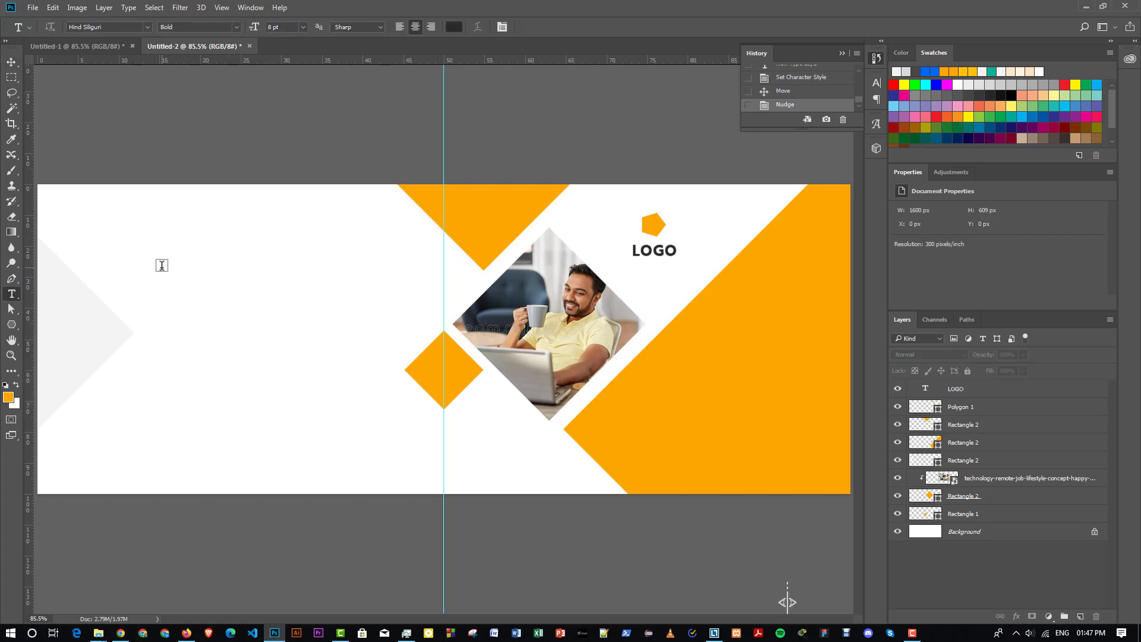
{"action": "left_click", "coordinate": [191, 349]}
{"action": "type", "text": "DIGITAL MA"}
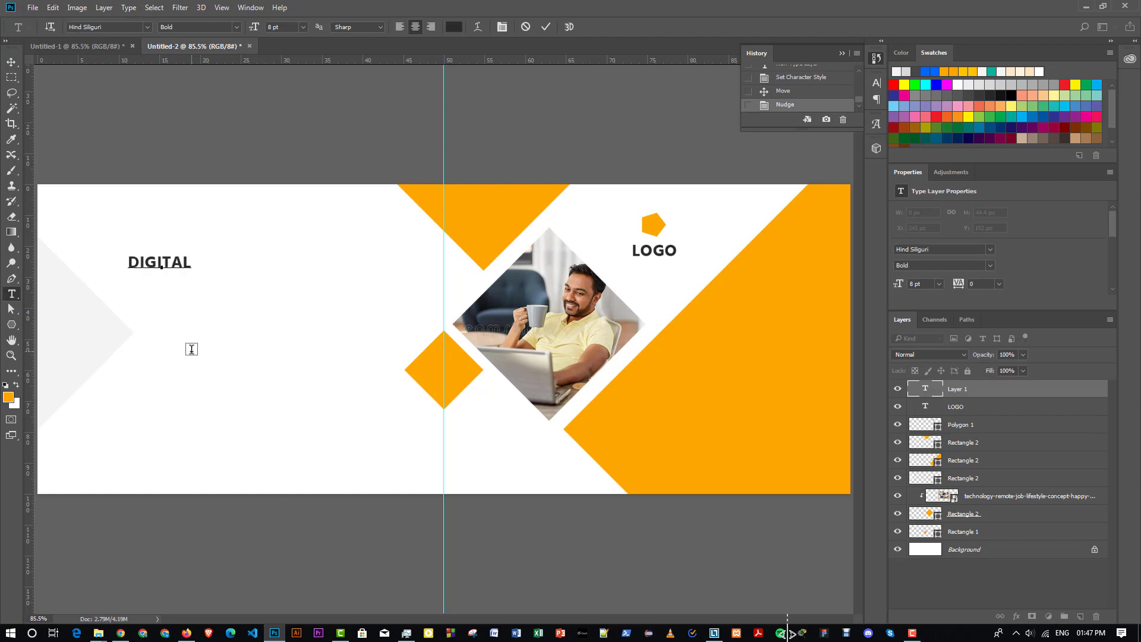
{"action": "type", "text": "TING"}
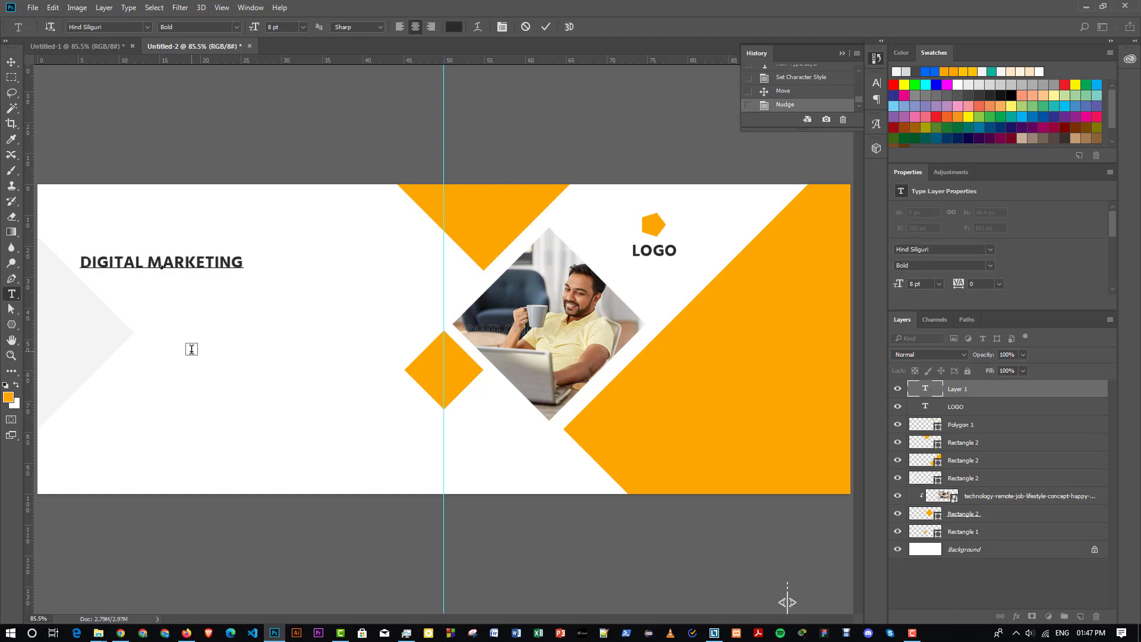
{"action": "left_click", "coordinate": [546, 27]}
{"action": "left_click", "coordinate": [11, 62]}
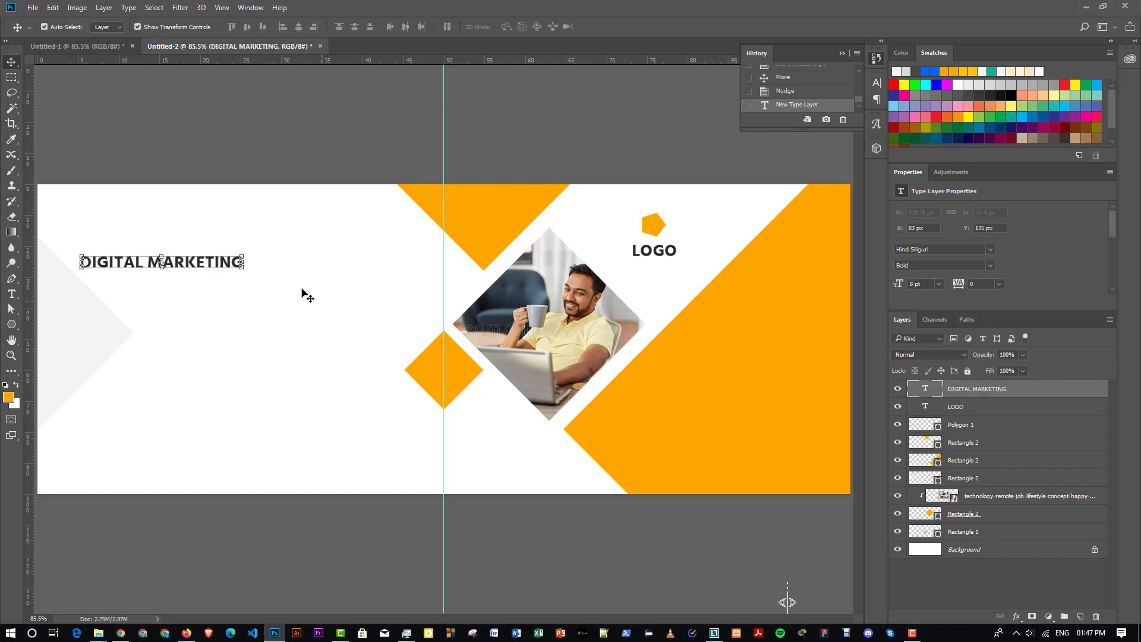
- Set the heading to 12 pt, move it into place and keep its dark grey #424242 colour
{"action": "left_click", "coordinate": [938, 287]}
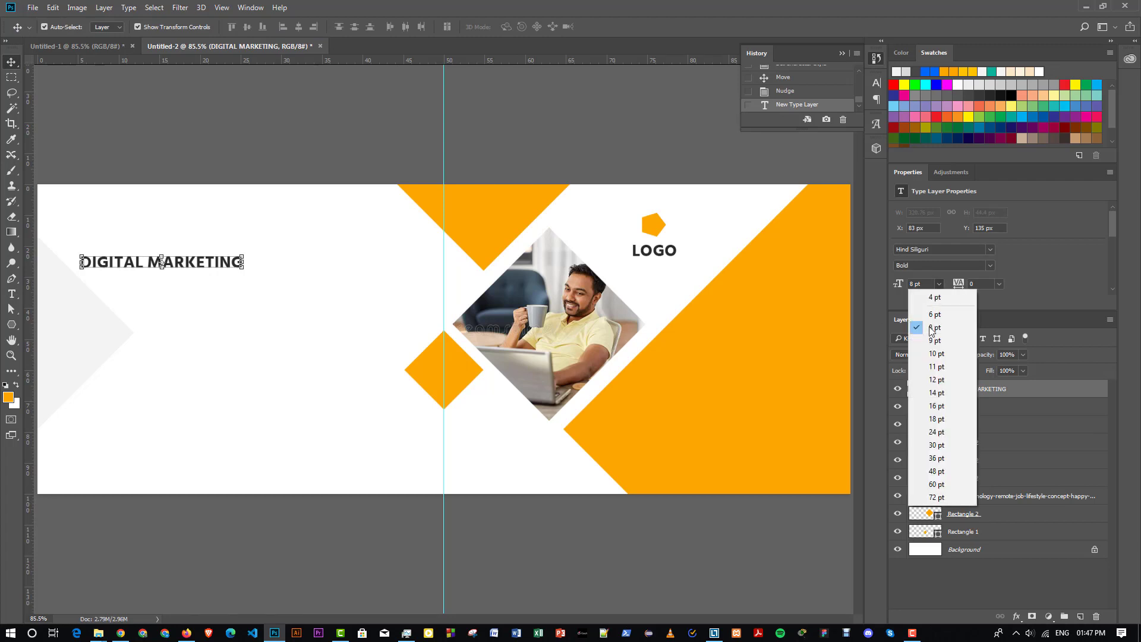
{"action": "left_click", "coordinate": [925, 381]}
{"action": "left_click_drag", "start_coordinate": [215, 257], "coordinate": [328, 280]}
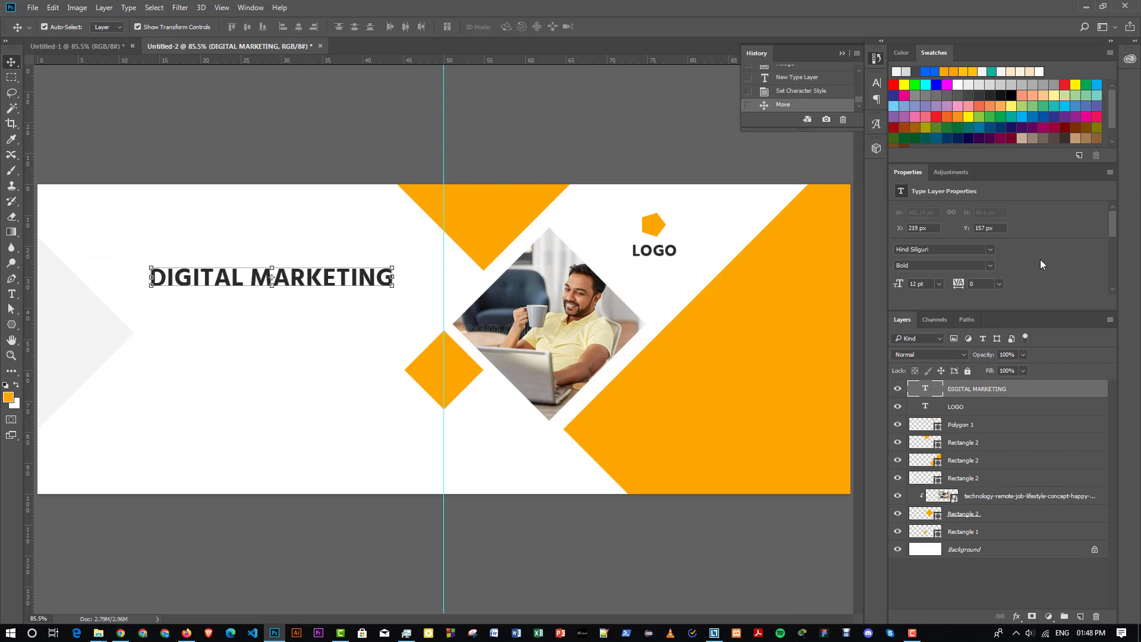
{"action": "scroll", "coordinate": [1002, 277], "scroll_direction": "down", "scroll_amount": 1}
{"action": "left_click", "coordinate": [980, 285]}
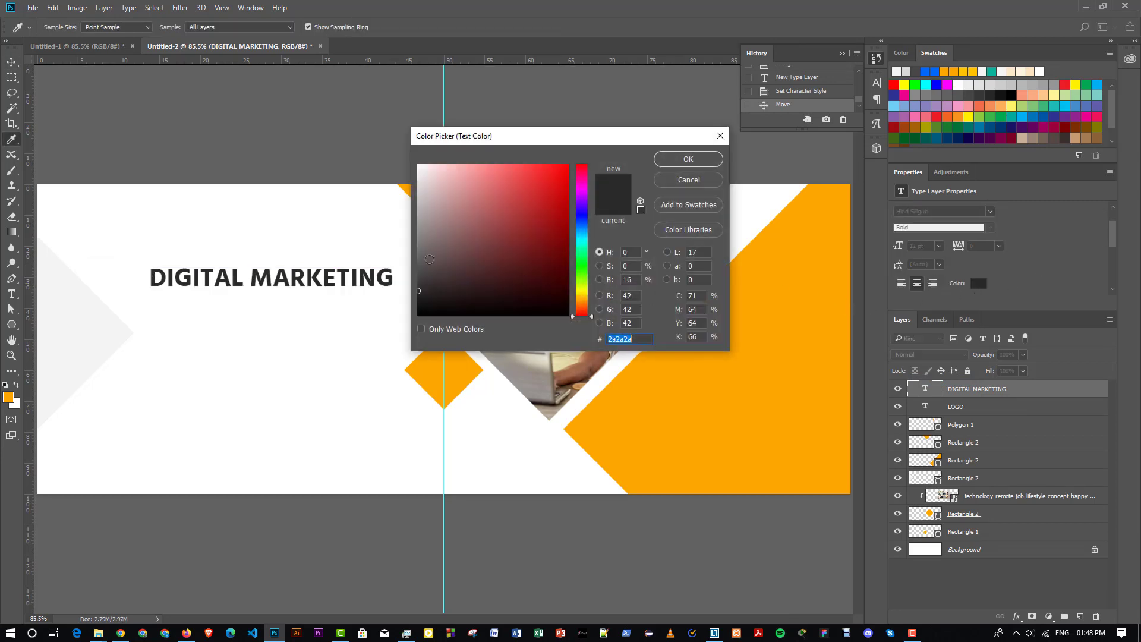
{"action": "left_click", "coordinate": [687, 158]}
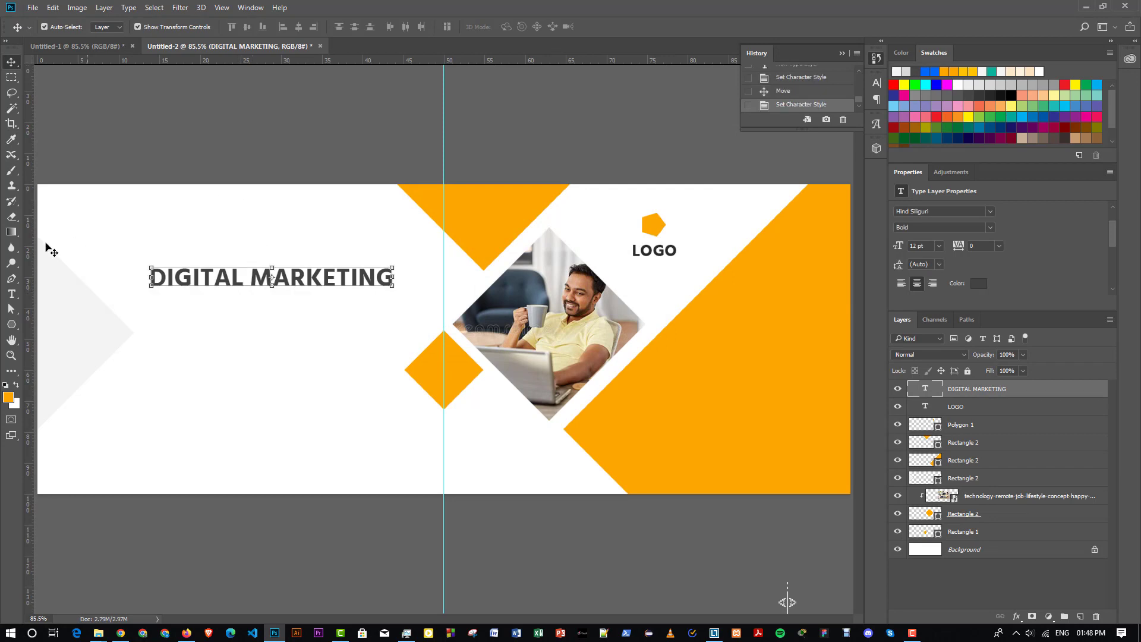
{"action": "left_click", "coordinate": [11, 294]}
- Recolour MARKETING in the heading orange #fea700, sampled from the hexagon, leaving DIGITAL grey
{"action": "left_click", "coordinate": [250, 276]}
{"action": "left_click_drag", "start_coordinate": [251, 276], "coordinate": [306, 278]}
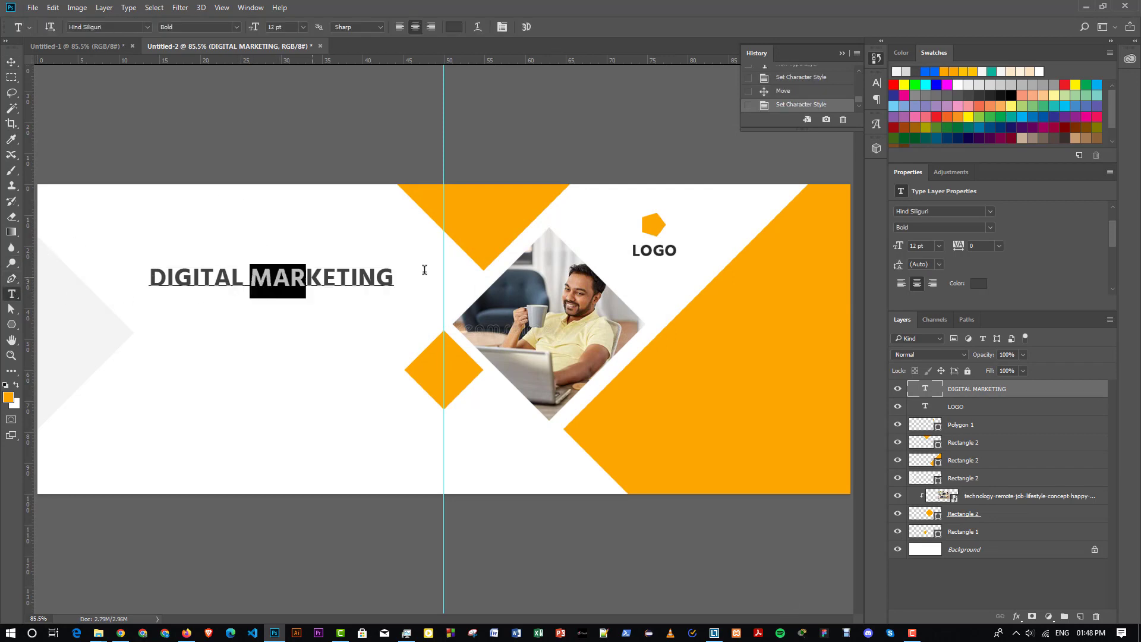
{"action": "left_click_drag", "start_coordinate": [424, 270], "coordinate": [788, 602]}
{"action": "left_click", "coordinate": [979, 283]}
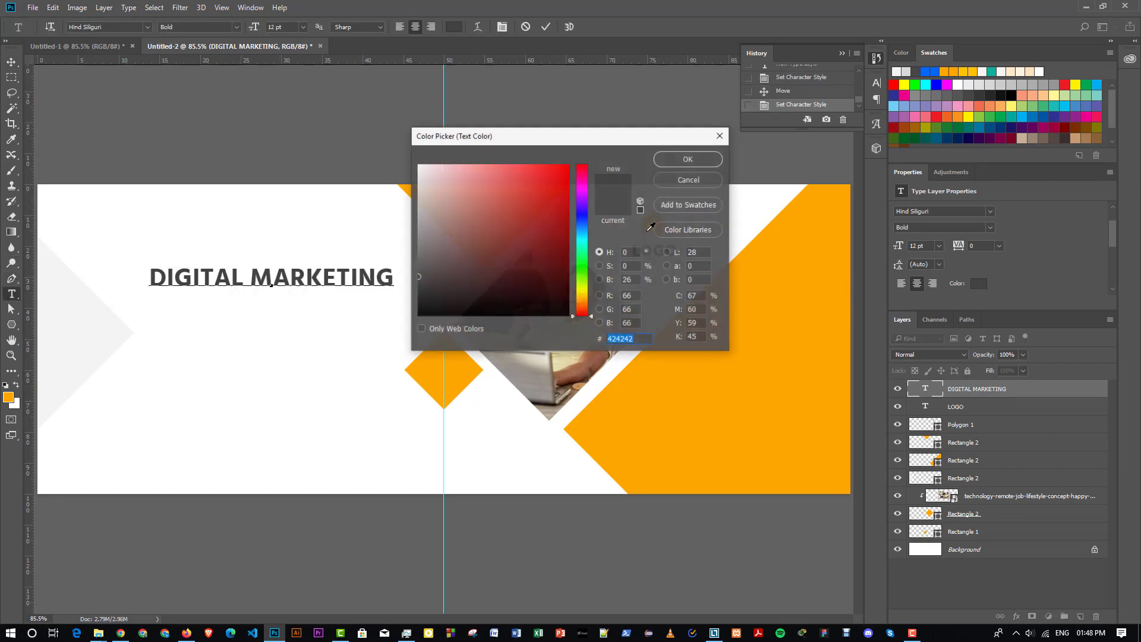
{"action": "left_click_drag", "start_coordinate": [638, 143], "coordinate": [728, 305]}
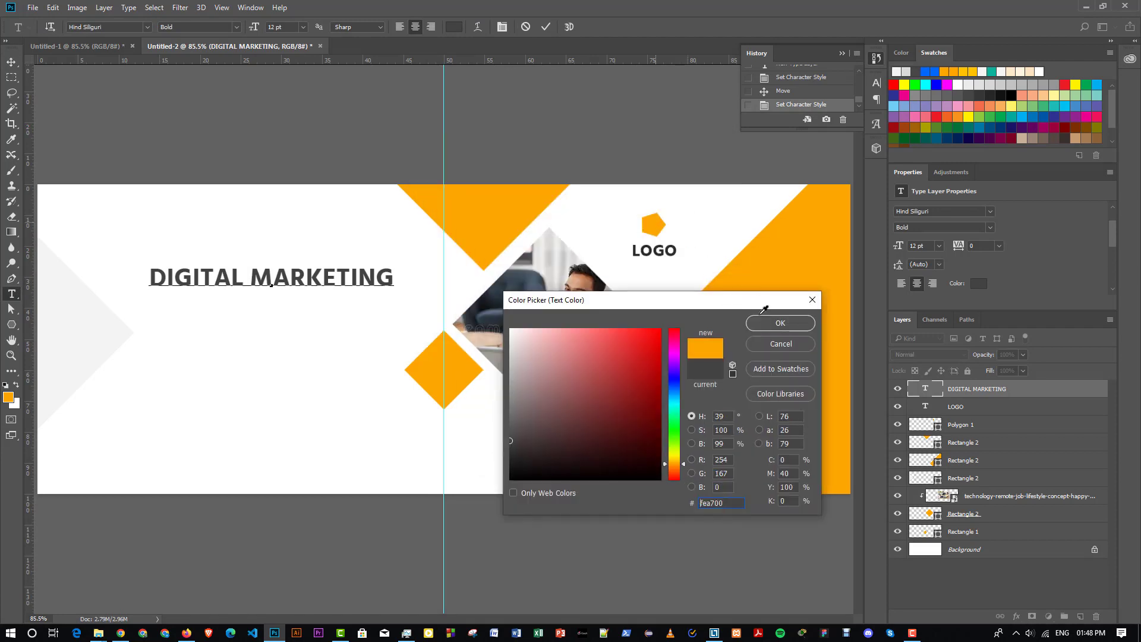
{"action": "left_click", "coordinate": [656, 223]}
{"action": "left_click", "coordinate": [781, 323]}
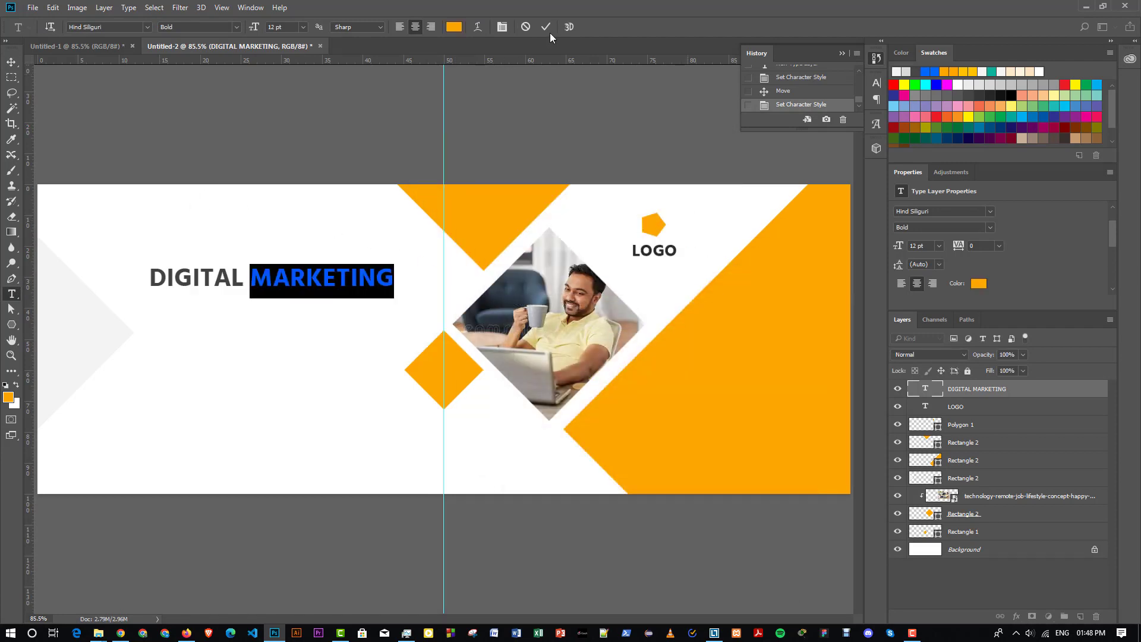
{"action": "left_click", "coordinate": [308, 224]}
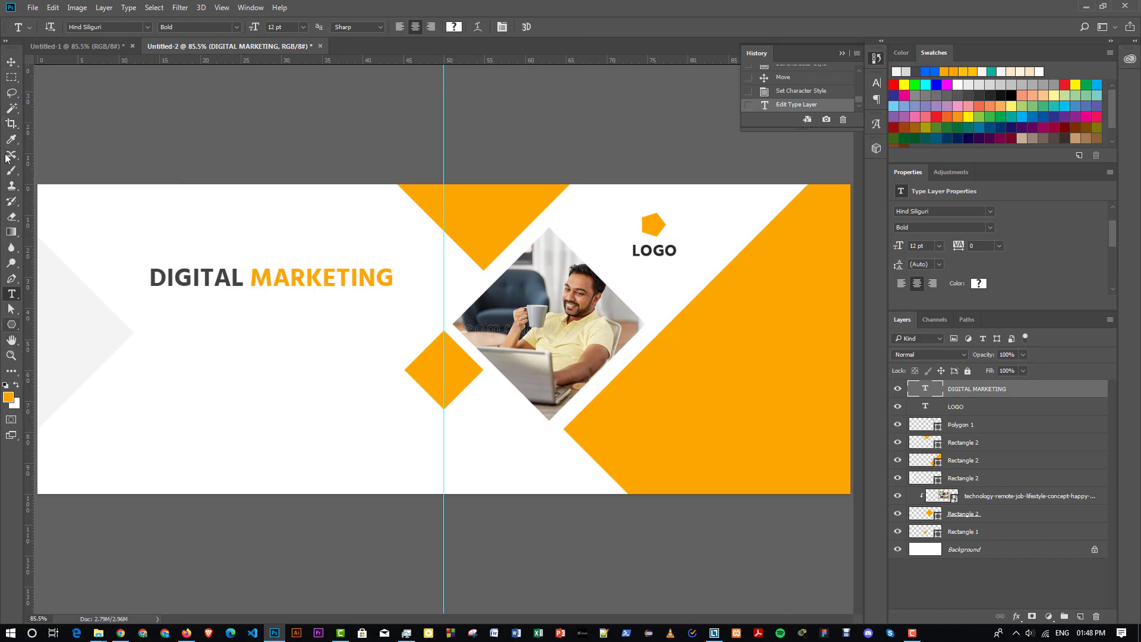
- Duplicate the heading just below itself, retype the copy as AGENCY, and select both heading lines
{"action": "left_click", "coordinate": [11, 62]}
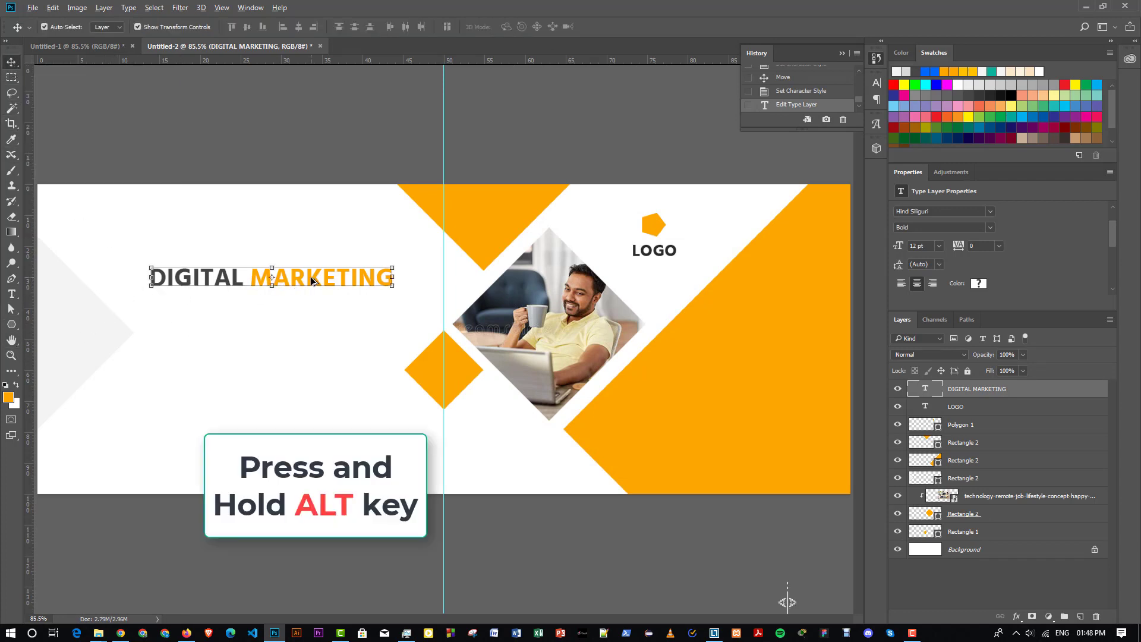
{"action": "left_click_drag", "start_coordinate": [310, 278], "coordinate": [310, 317]}
{"action": "key", "text": "t"}
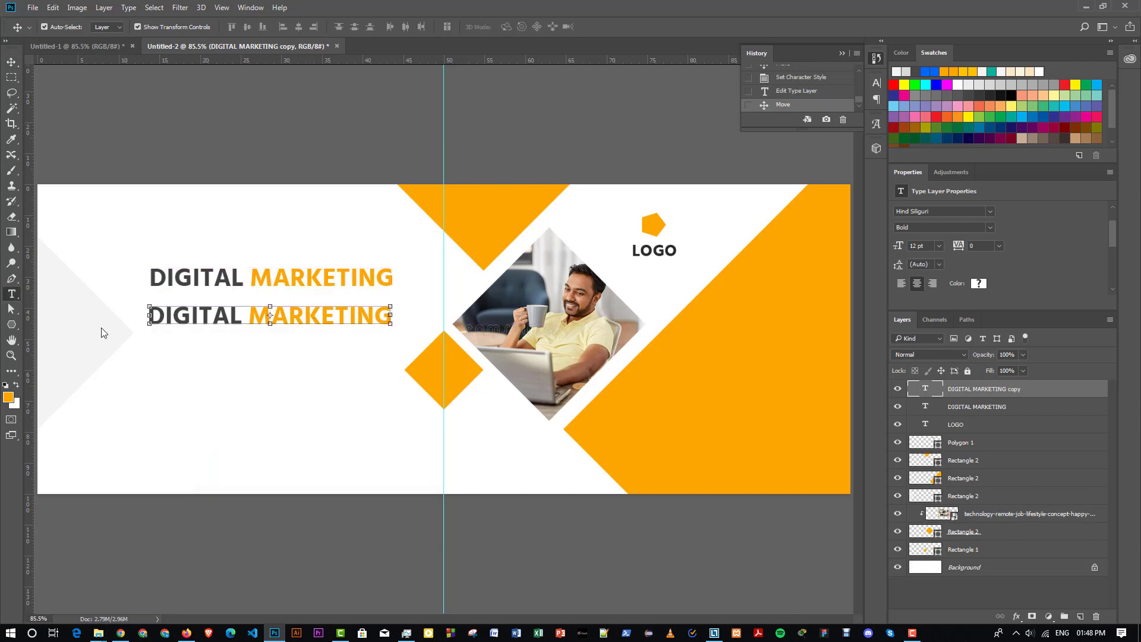
{"action": "left_click_drag", "start_coordinate": [154, 314], "coordinate": [439, 316]}
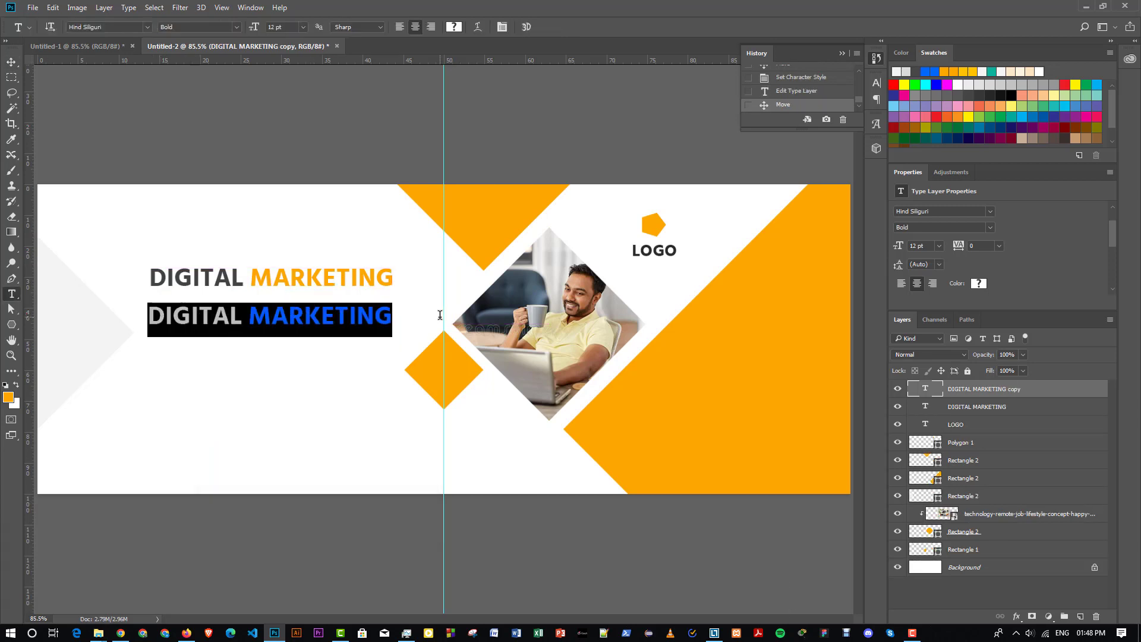
{"action": "type", "text": "AGEN"}
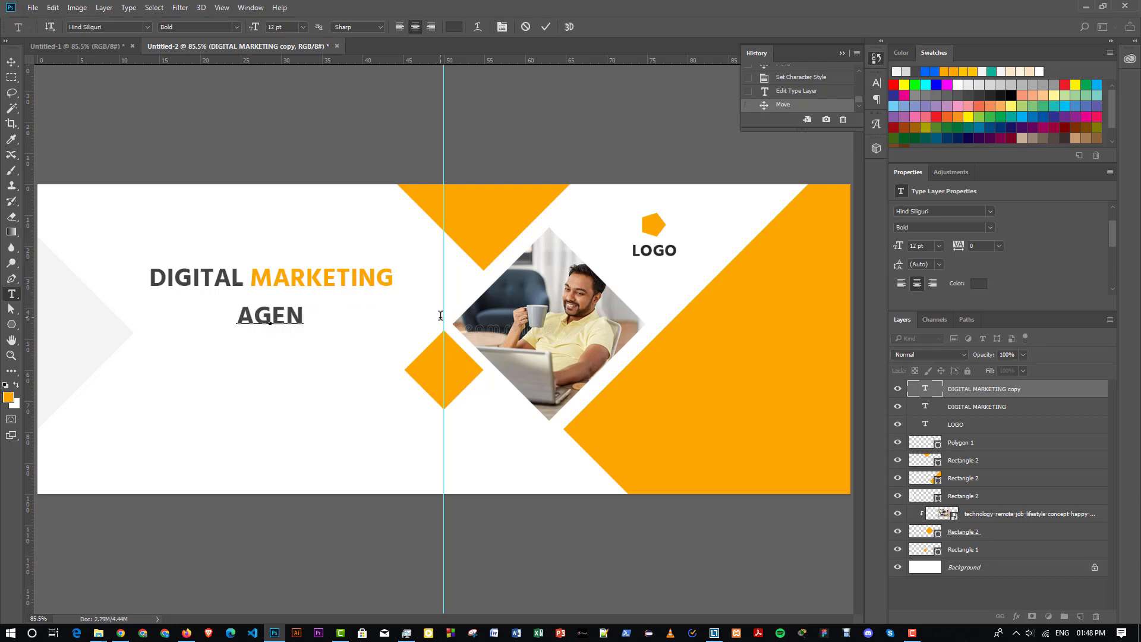
{"action": "type", "text": "CY"}
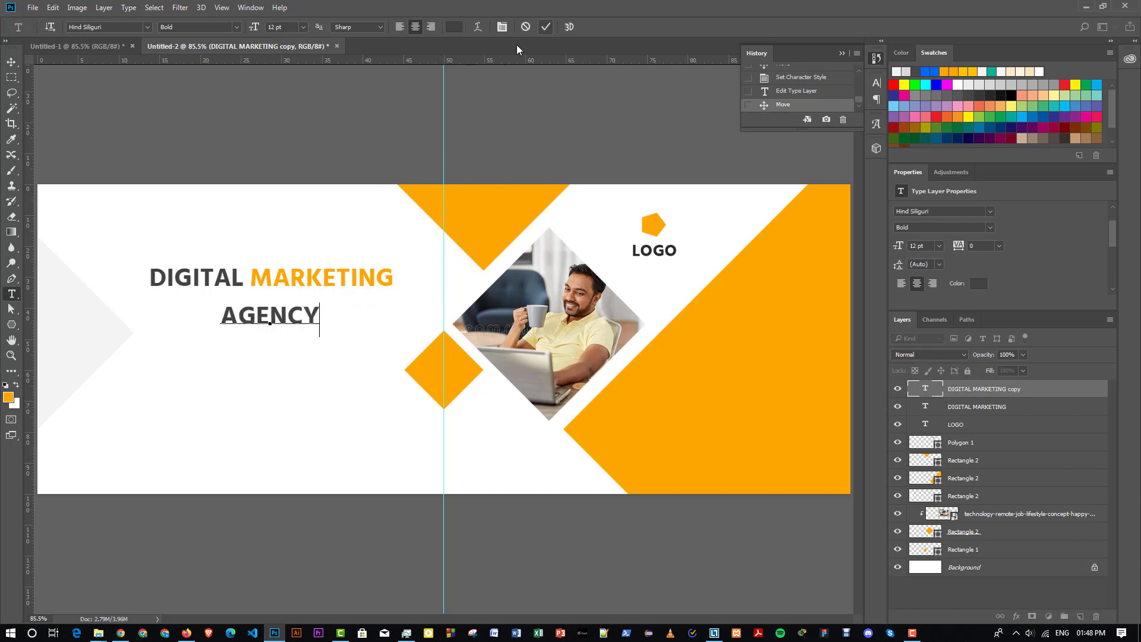
{"action": "left_click", "coordinate": [11, 63]}
{"action": "left_click", "coordinate": [224, 221]}
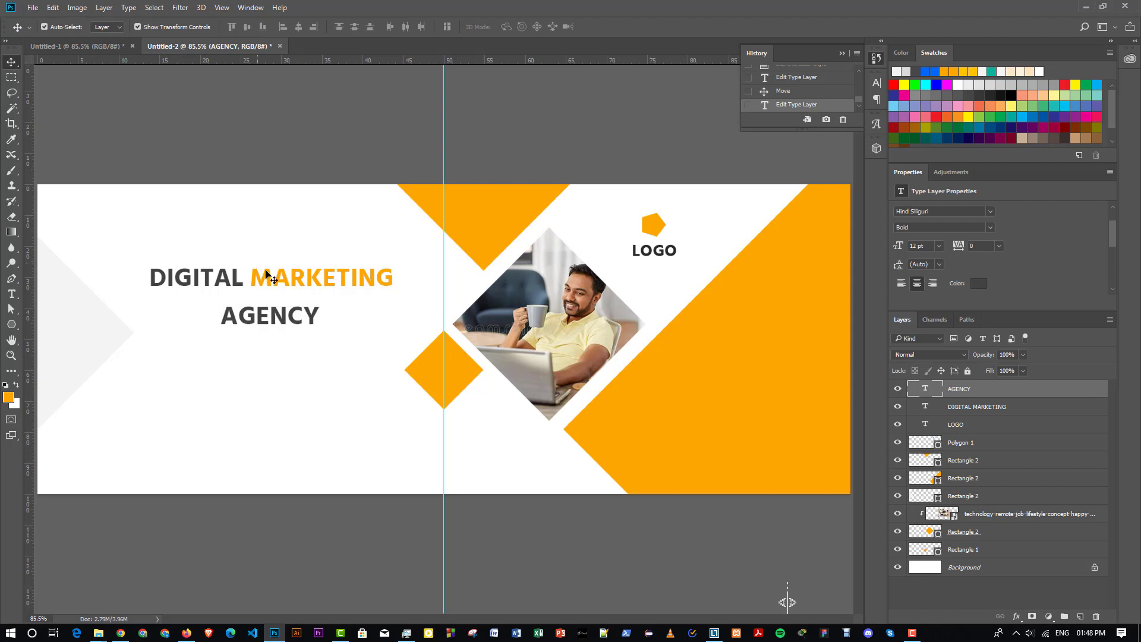
{"action": "left_click_drag", "start_coordinate": [250, 286], "coordinate": [294, 312]}
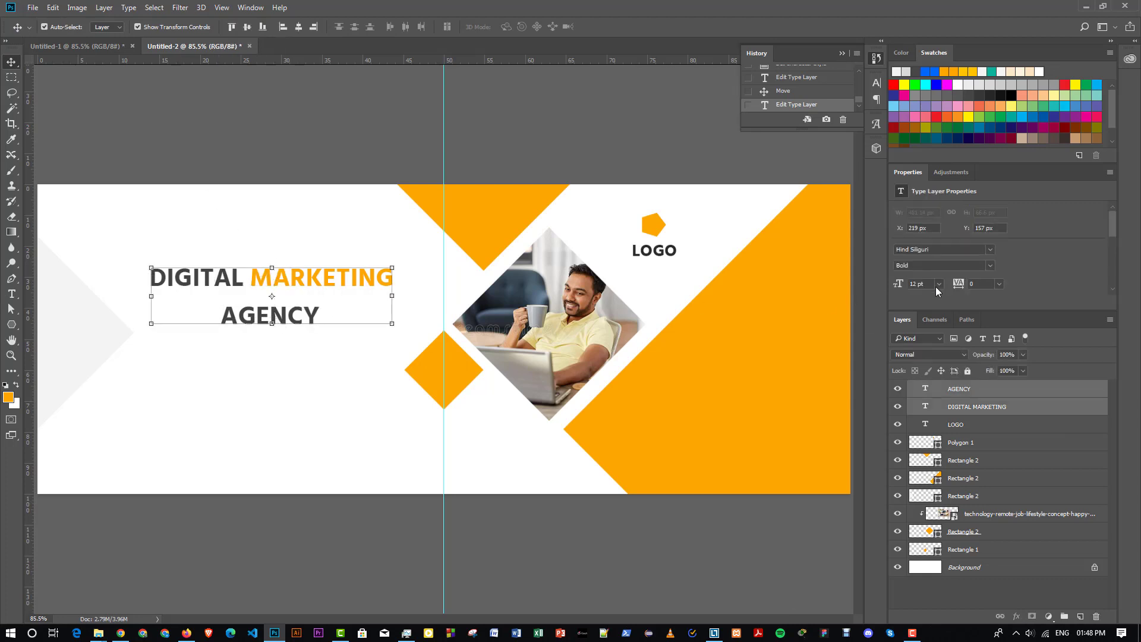
- Enlarge both heading lines to 16 pt
{"action": "left_click", "coordinate": [939, 284]}
{"action": "left_click", "coordinate": [930, 392]}
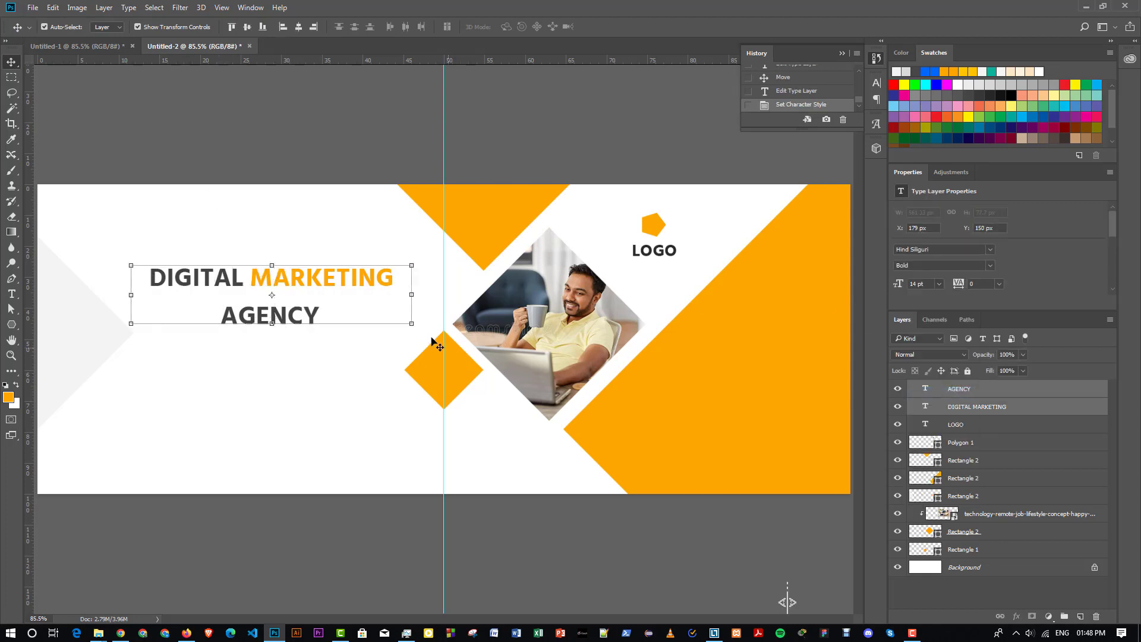
{"action": "left_click", "coordinate": [940, 284]}
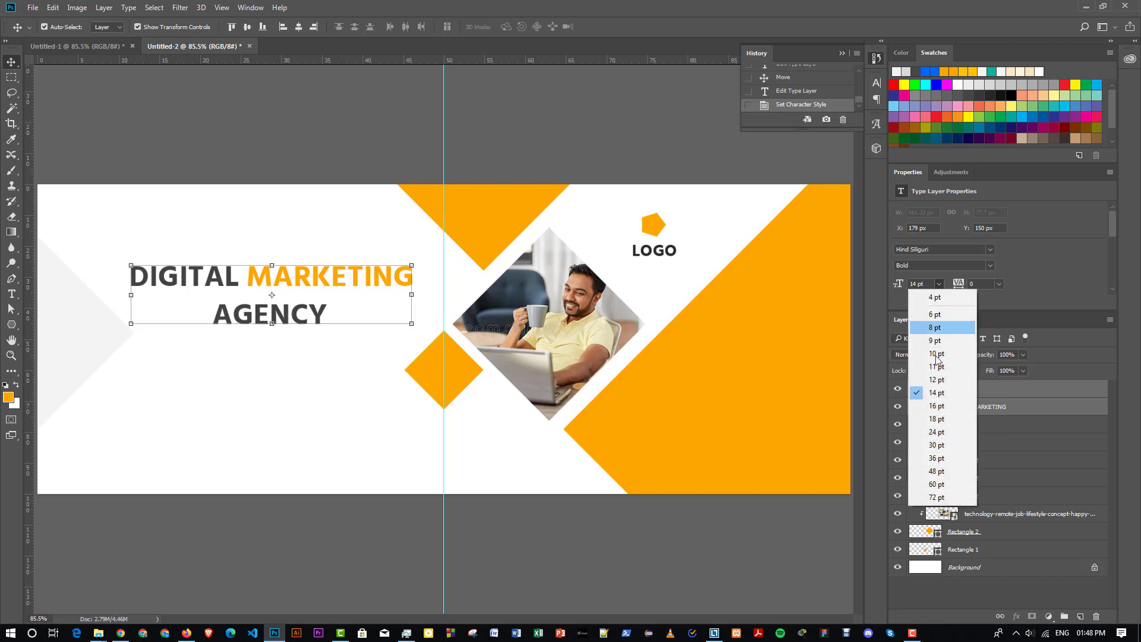
{"action": "left_click", "coordinate": [929, 406]}
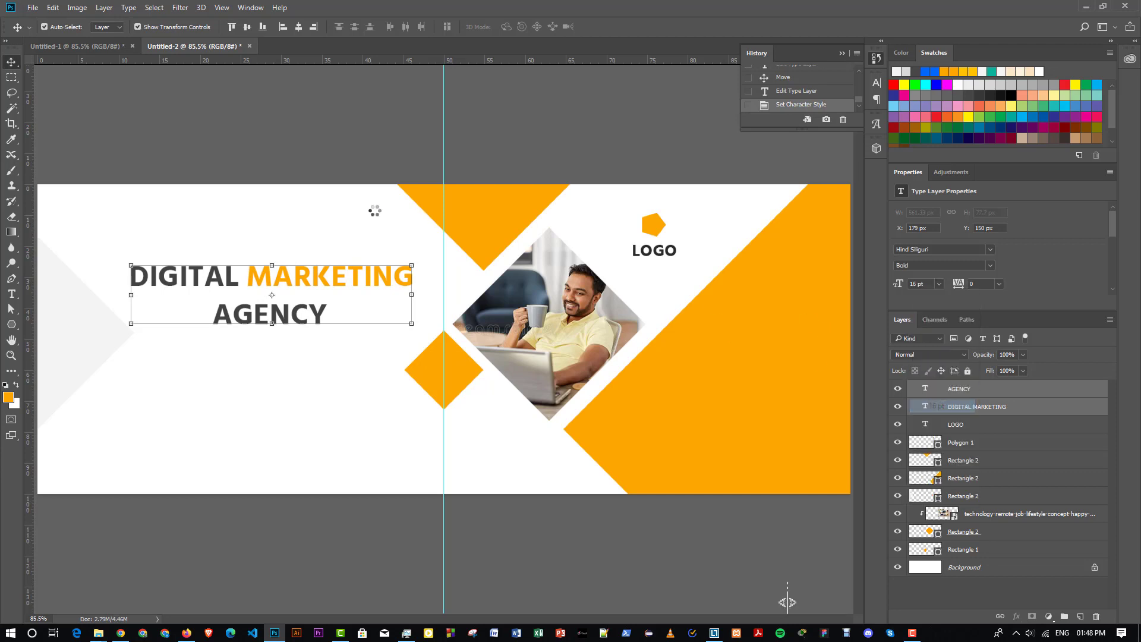
{"action": "left_click", "coordinate": [332, 126]}
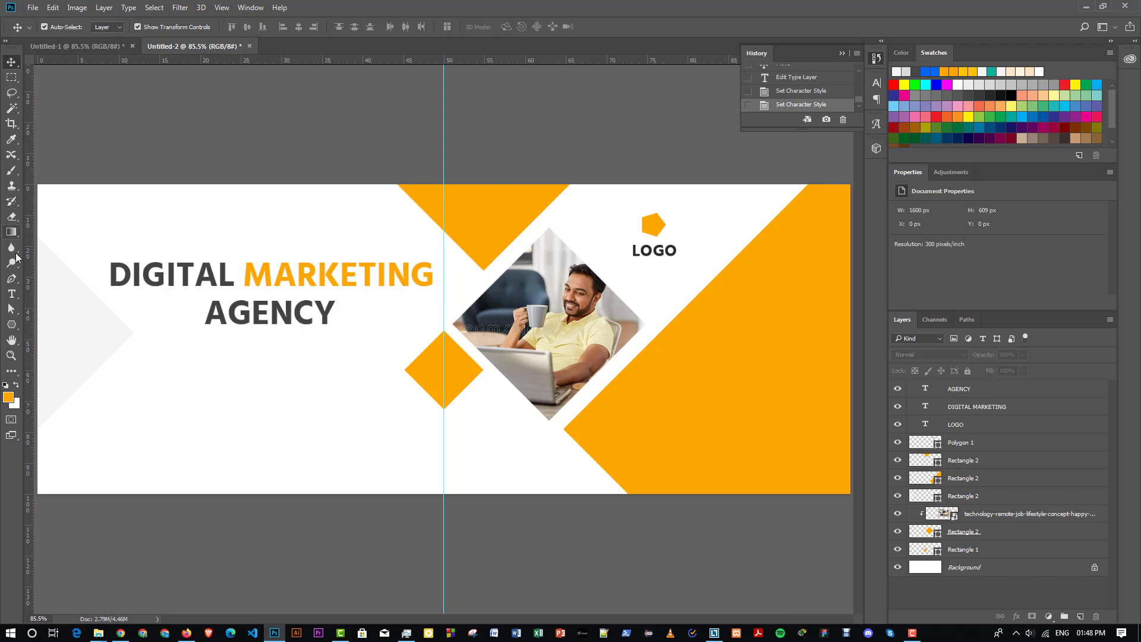
- Draw a 6 pt paragraph text box beneath the AGENCY line
{"action": "left_click", "coordinate": [15, 302]}
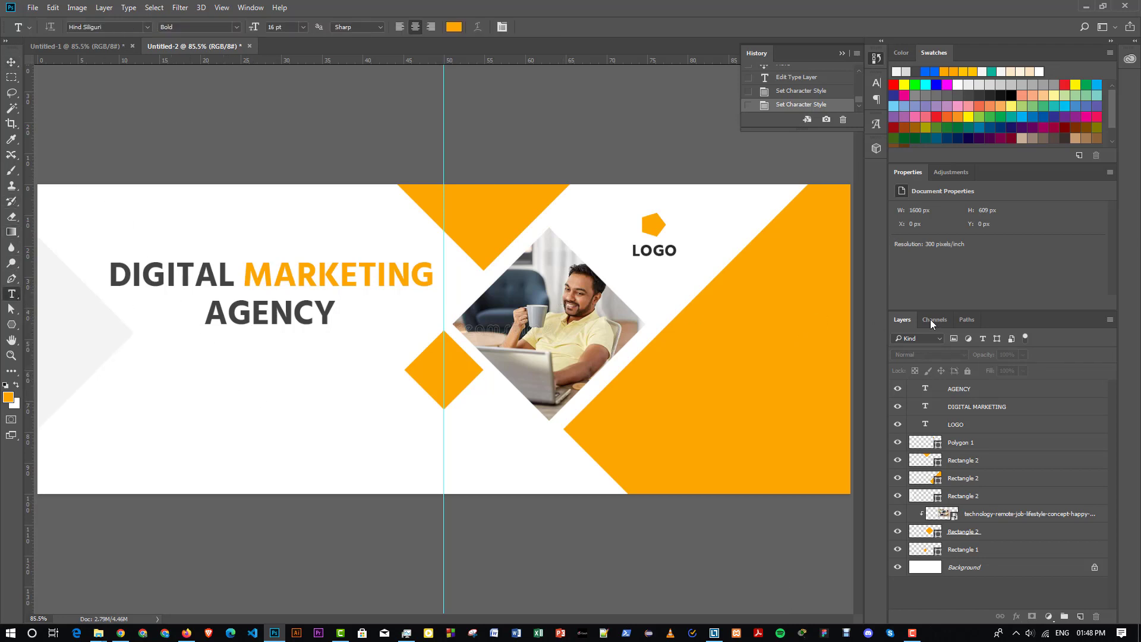
{"action": "left_click", "coordinate": [304, 27]}
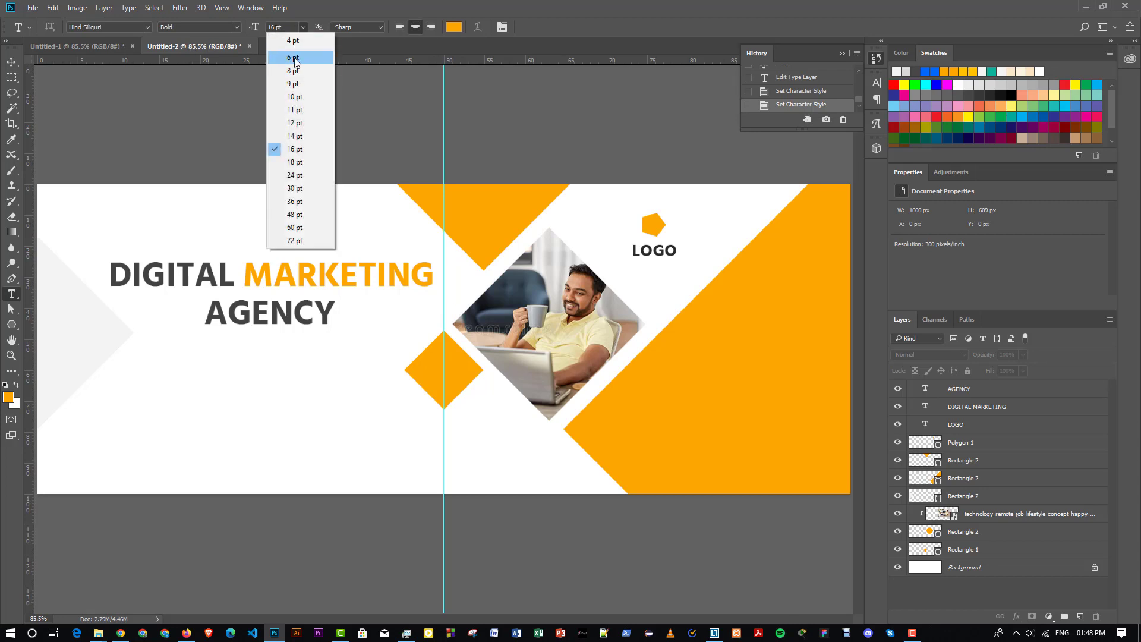
{"action": "left_click", "coordinate": [296, 59]}
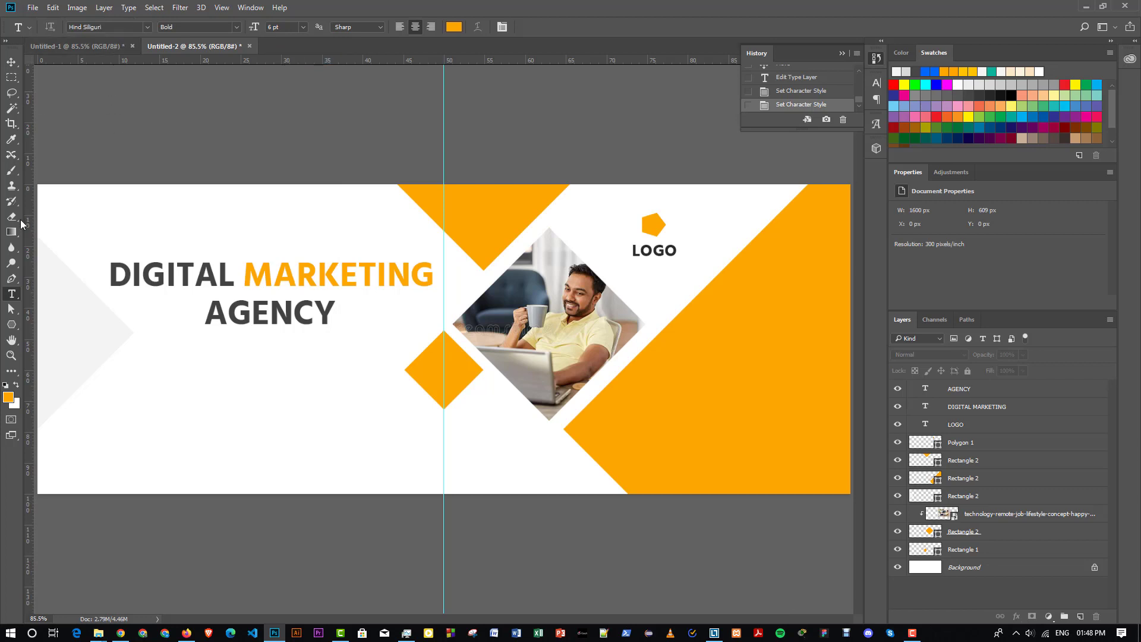
{"action": "left_click_drag", "start_coordinate": [145, 361], "coordinate": [379, 429]}
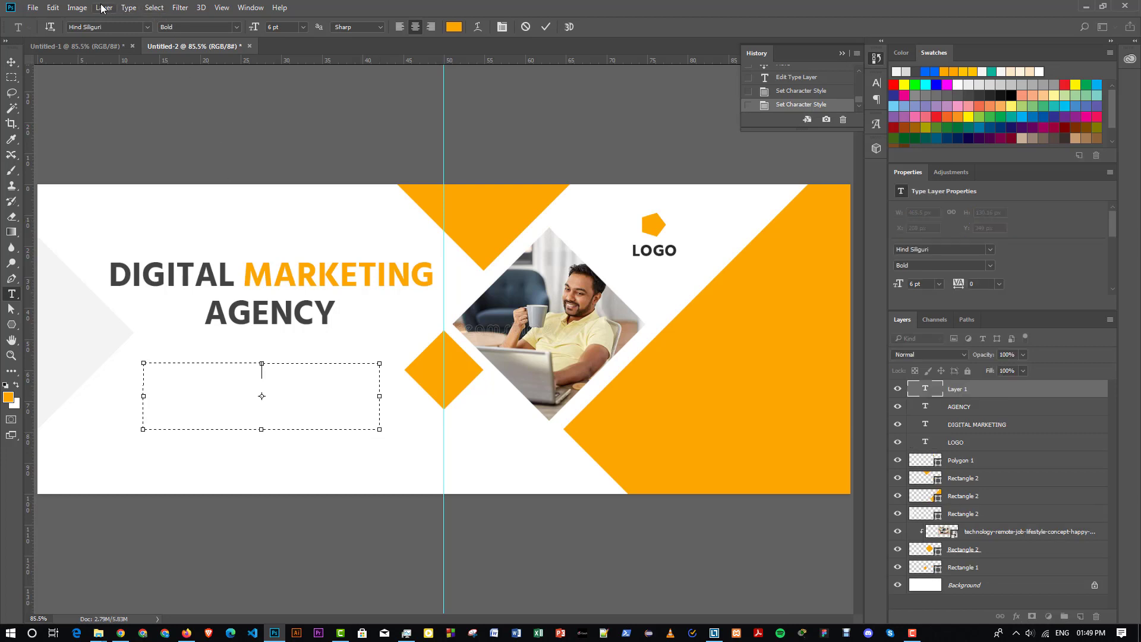
- Fill the text box with Lorem Ipsum placeholder text and colour it grey
{"action": "left_click", "coordinate": [128, 8]}
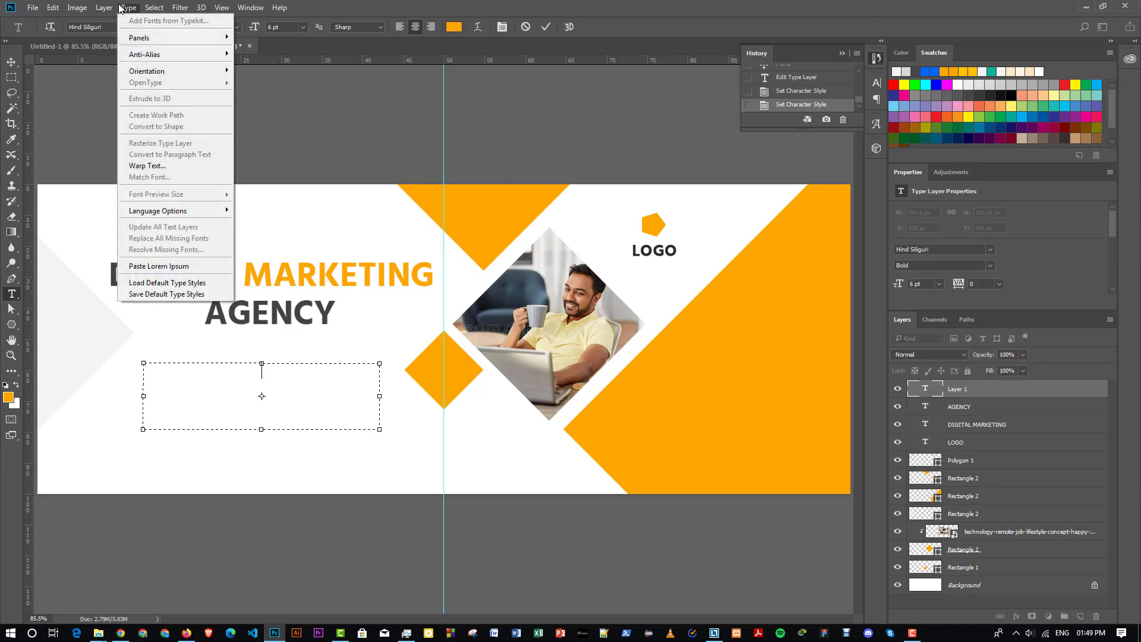
{"action": "left_click", "coordinate": [144, 267]}
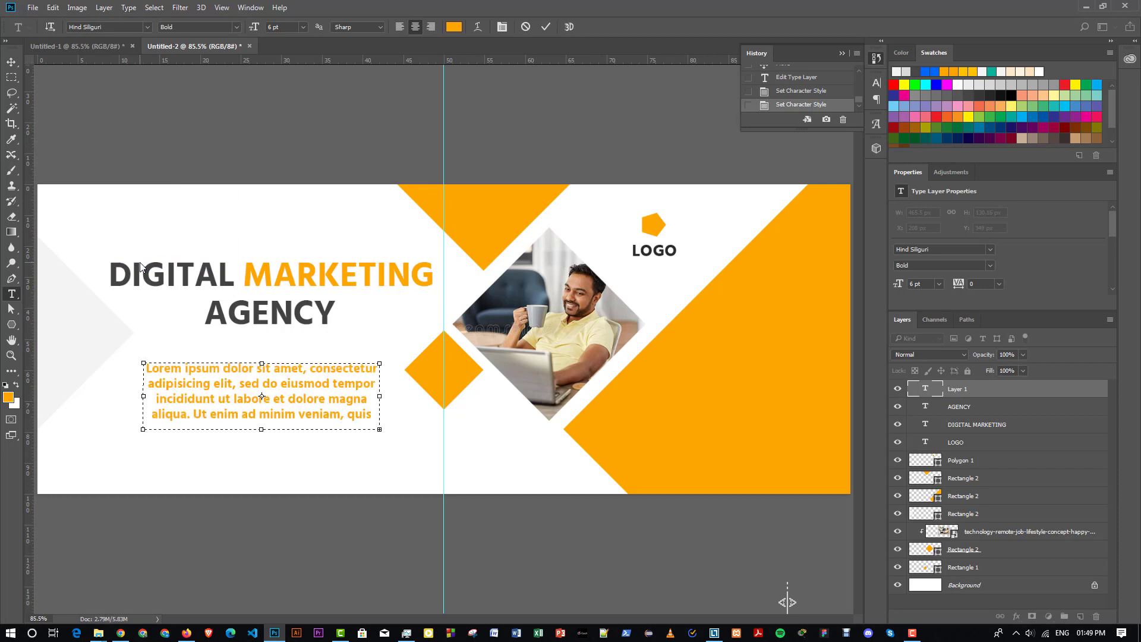
{"action": "left_click", "coordinate": [221, 383]}
{"action": "key", "text": "ctrl+a"}
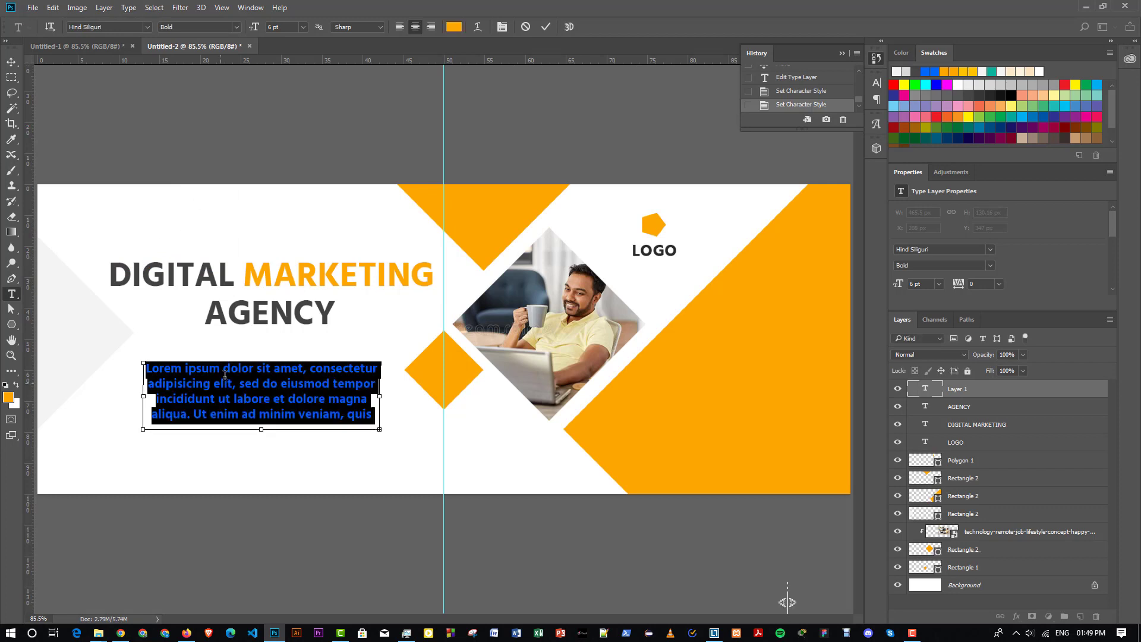
{"action": "left_click", "coordinate": [453, 27]}
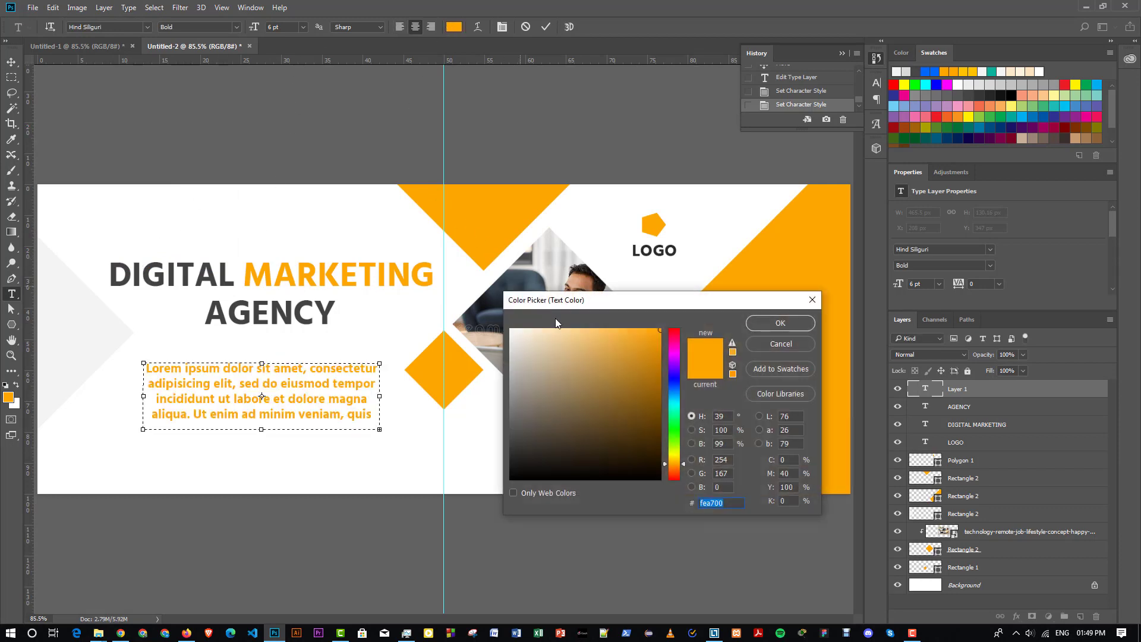
{"action": "left_click_drag", "start_coordinate": [524, 437], "coordinate": [485, 403]}
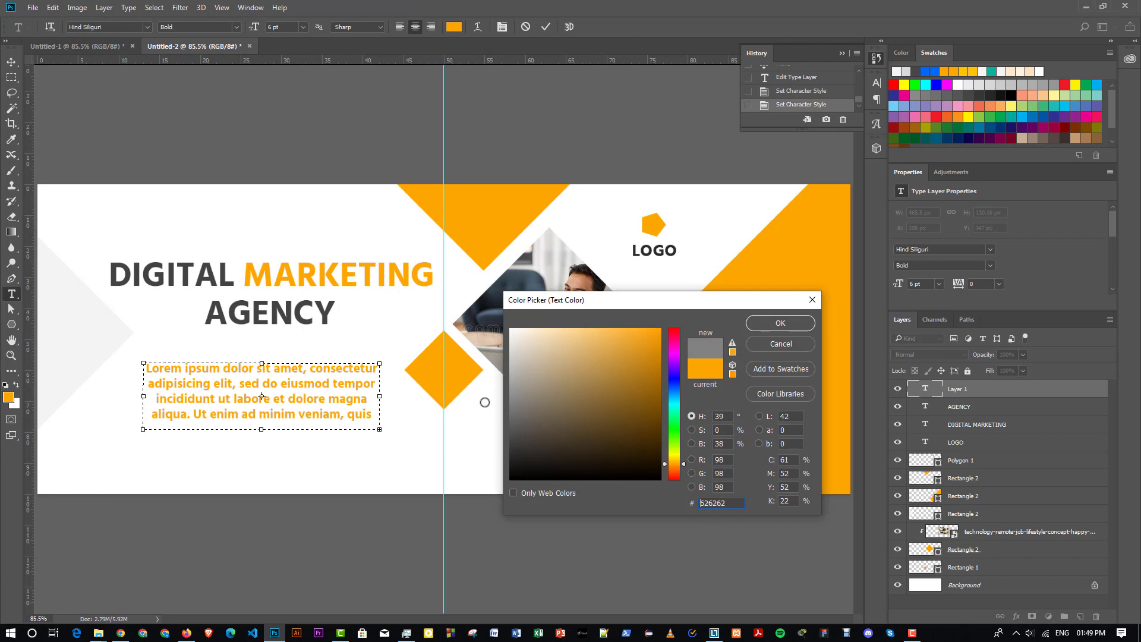
{"action": "left_click", "coordinate": [778, 325]}
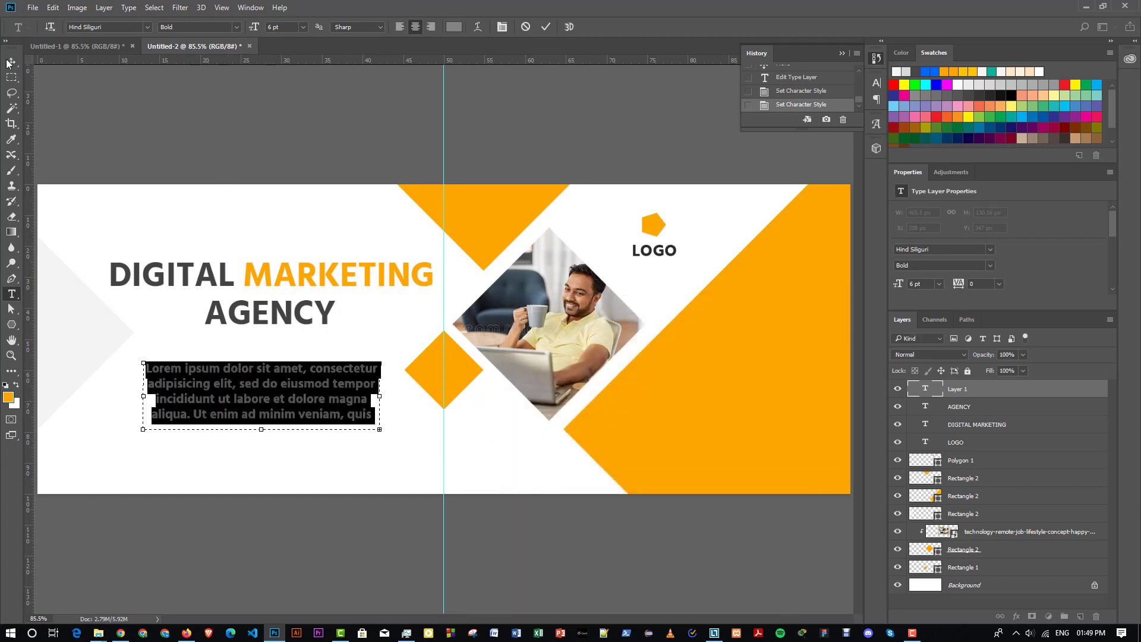
{"action": "left_click", "coordinate": [11, 62]}
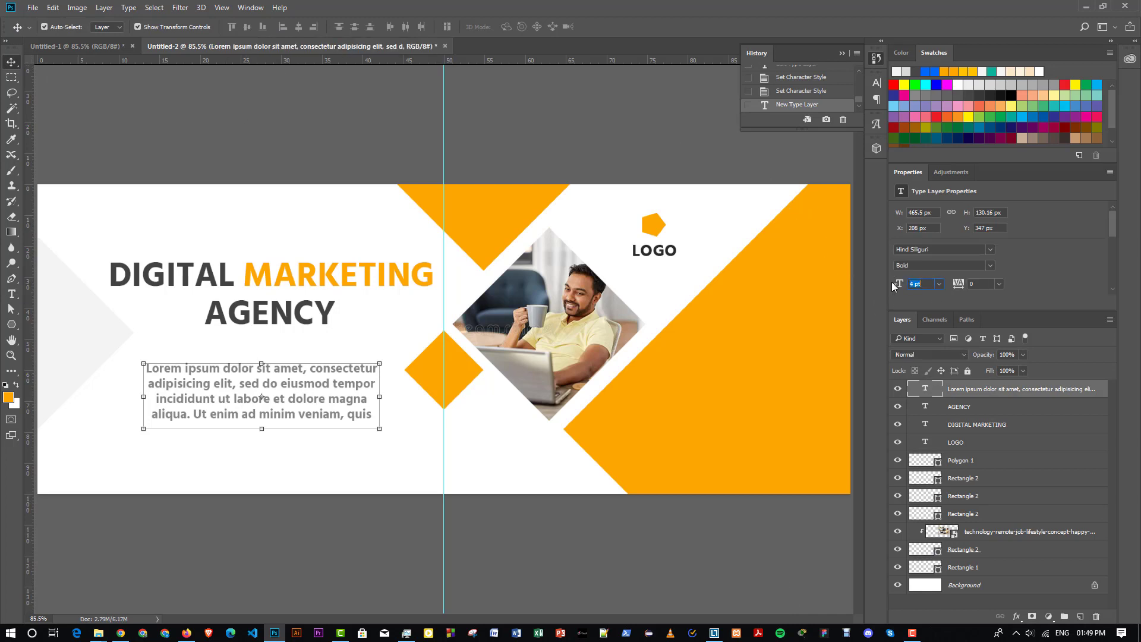
- Reduce the placeholder paragraph to 4 pt
{"action": "key", "text": "Return"}
{"action": "left_click", "coordinate": [317, 204]}
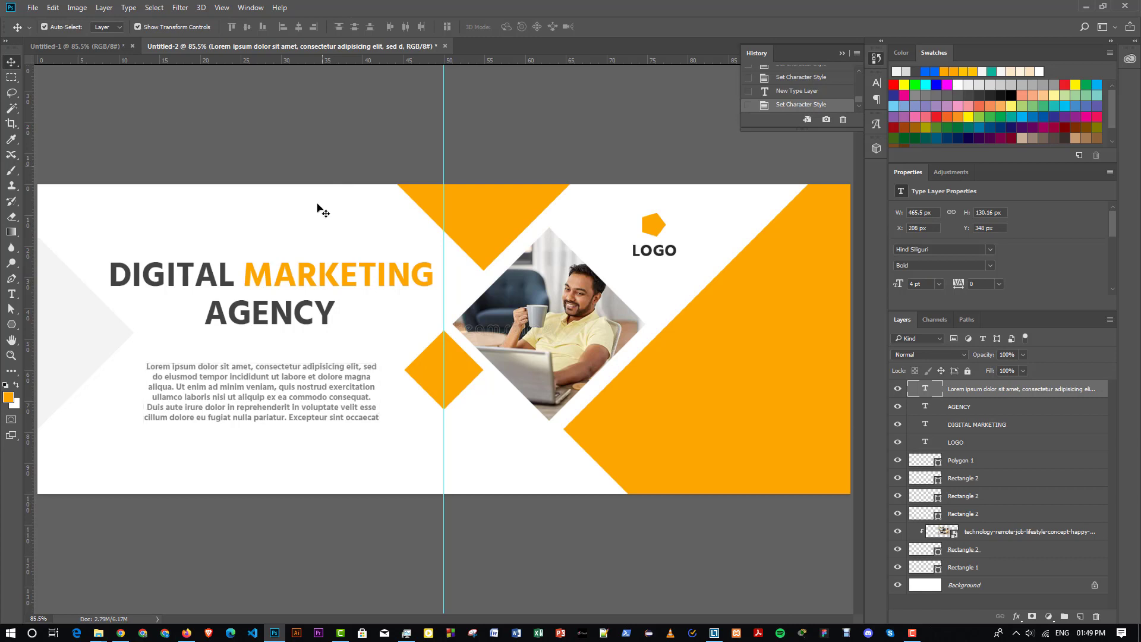
{"action": "left_click", "coordinate": [308, 374]}
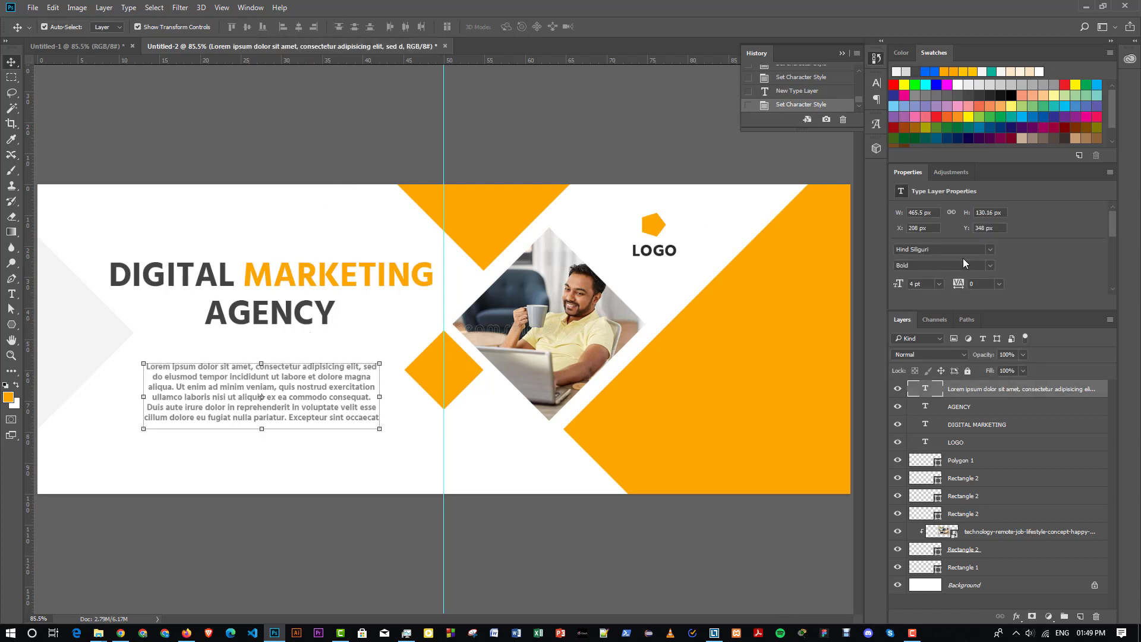
{"action": "scroll", "coordinate": [964, 258], "scroll_direction": "down", "scroll_amount": 3}
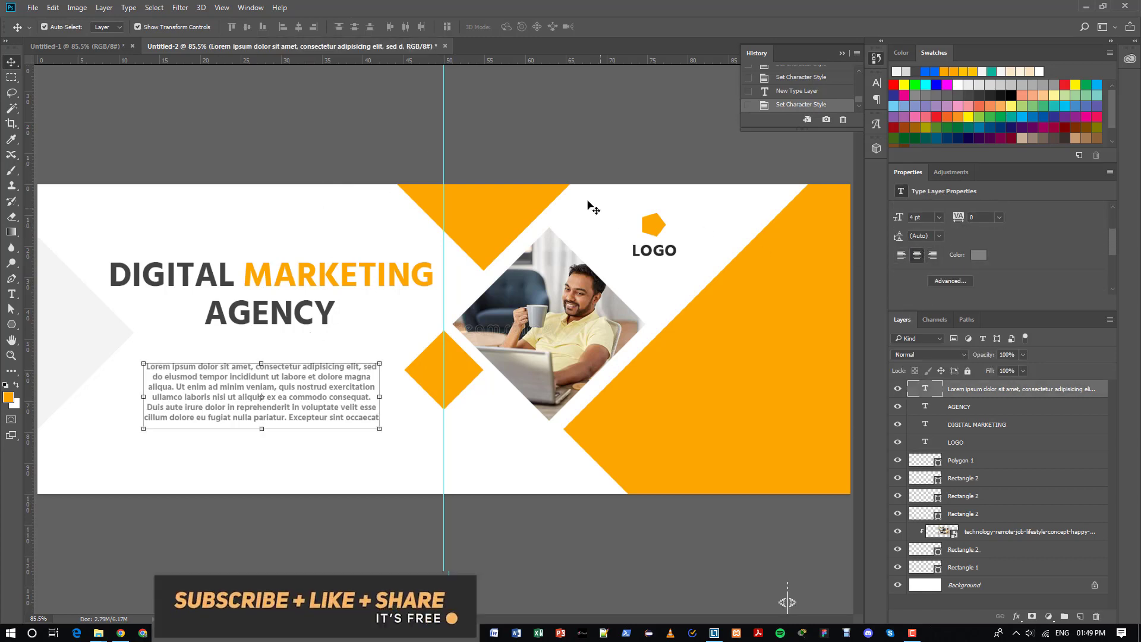
{"action": "left_click", "coordinate": [460, 161]}
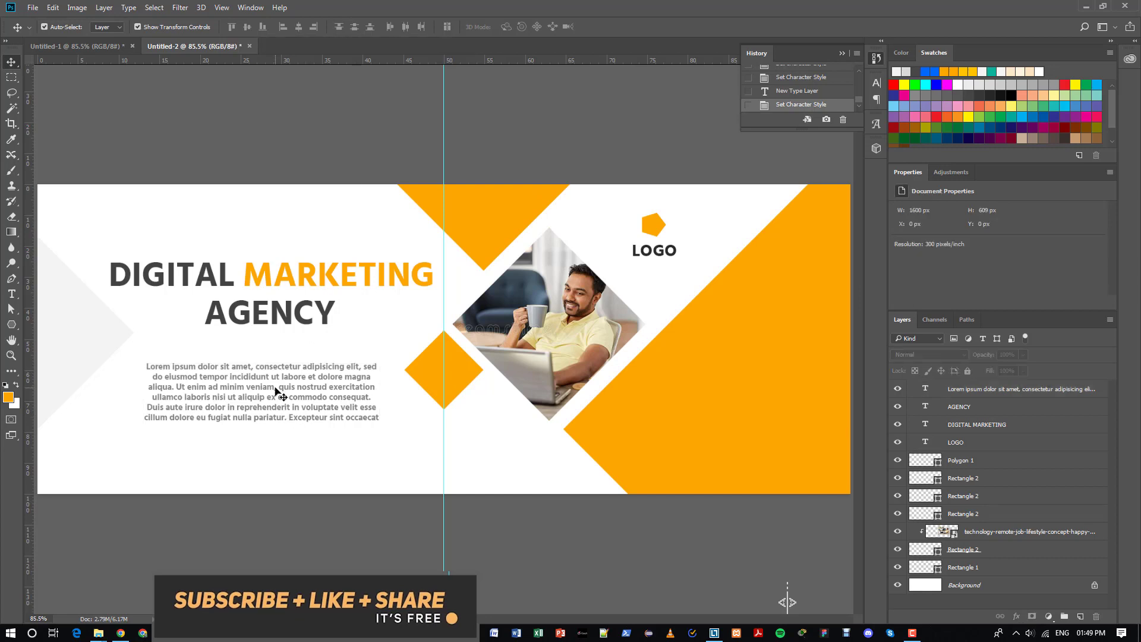
- Draw a small phone handset custom shape near the banner's lower-left corner
{"action": "left_click", "coordinate": [313, 387]}
{"action": "left_click", "coordinate": [266, 529]}
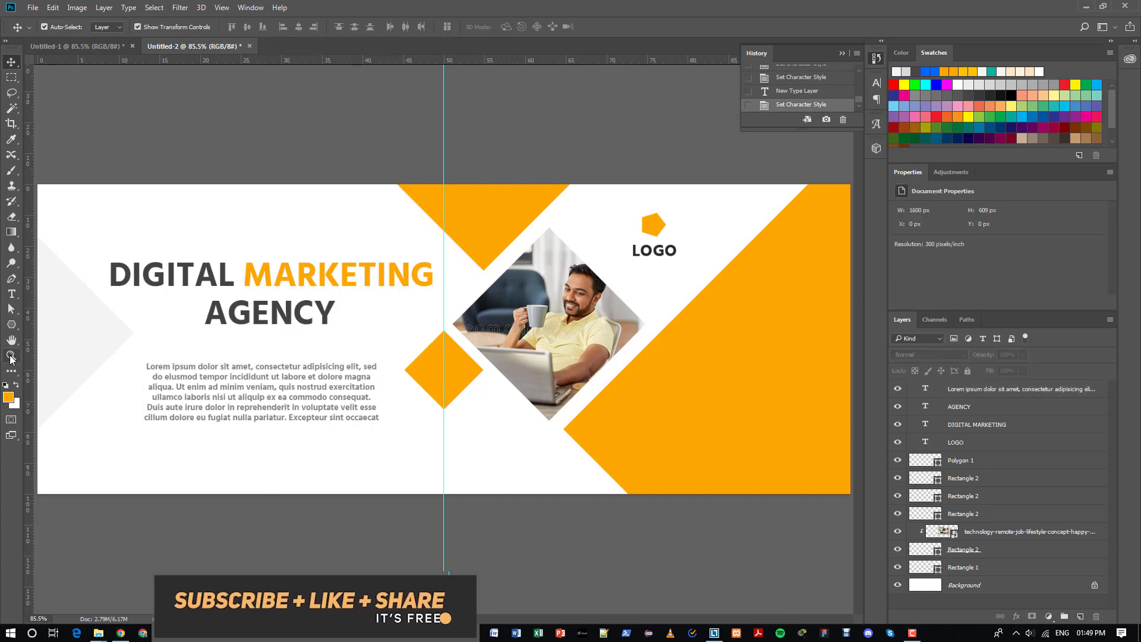
{"action": "left_click", "coordinate": [11, 326]}
{"action": "right_click", "coordinate": [11, 326]}
{"action": "left_click", "coordinate": [65, 382]}
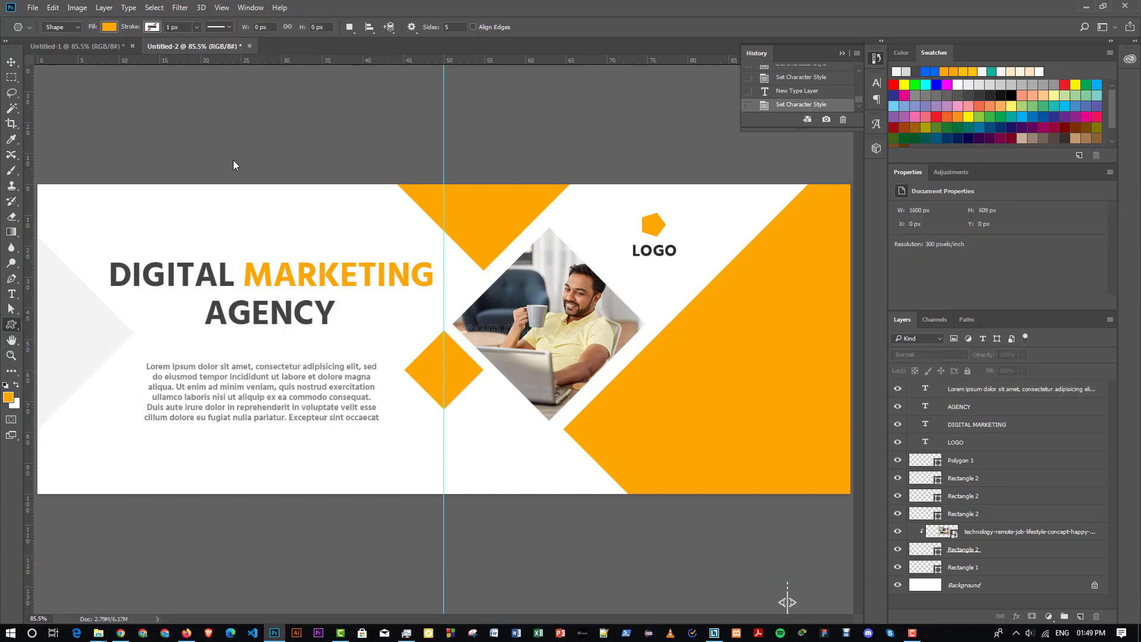
{"action": "left_click", "coordinate": [465, 27]}
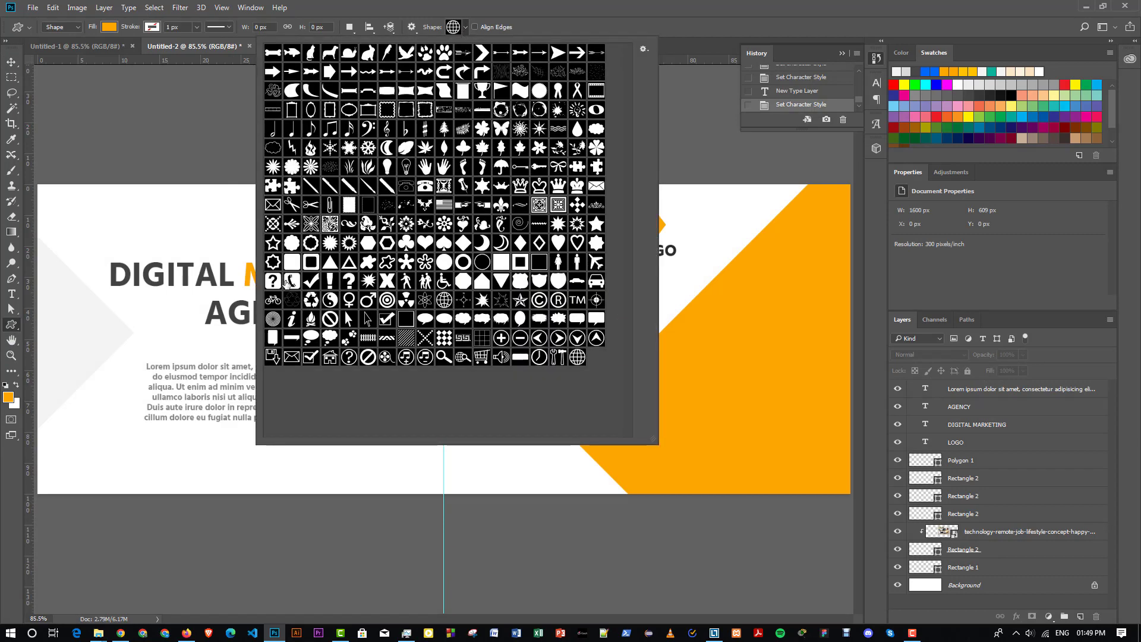
{"action": "left_click", "coordinate": [286, 283]}
{"action": "left_click_drag", "start_coordinate": [114, 450], "coordinate": [136, 470]}
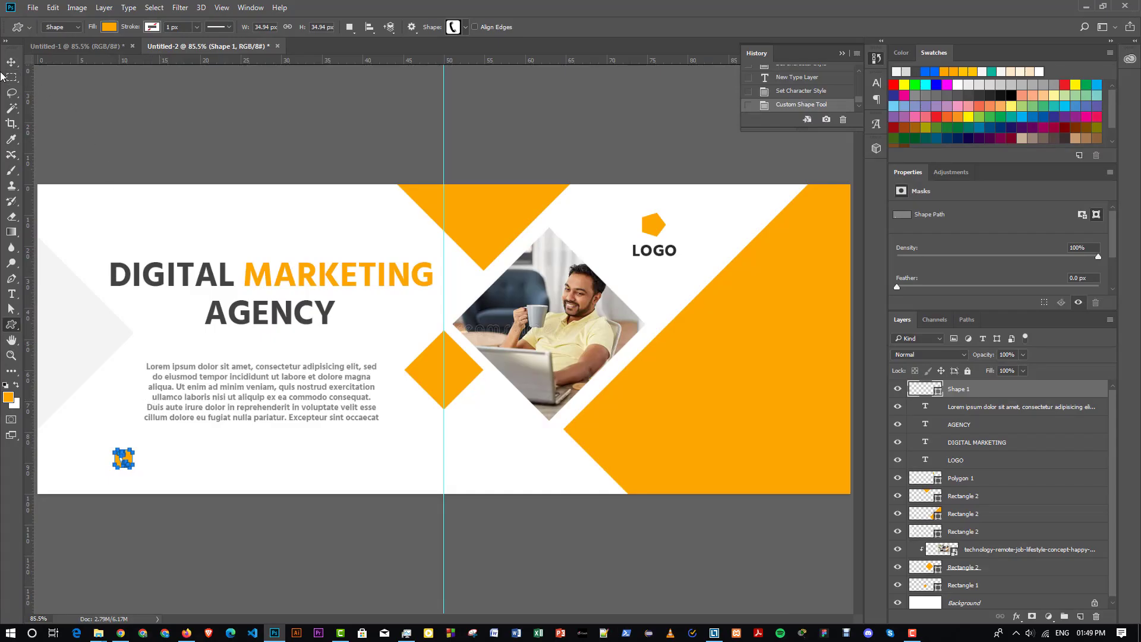
{"action": "left_click", "coordinate": [12, 294]}
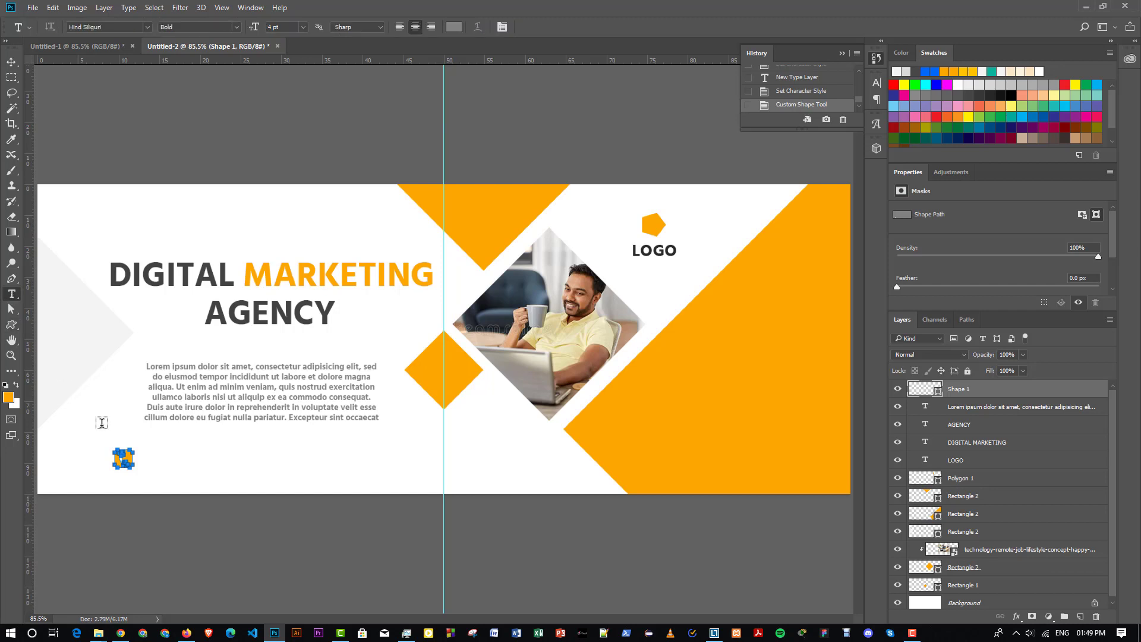
- Add the phone number at 9 pt right beside the phone icon, aligned with it
{"action": "left_click", "coordinate": [150, 465]}
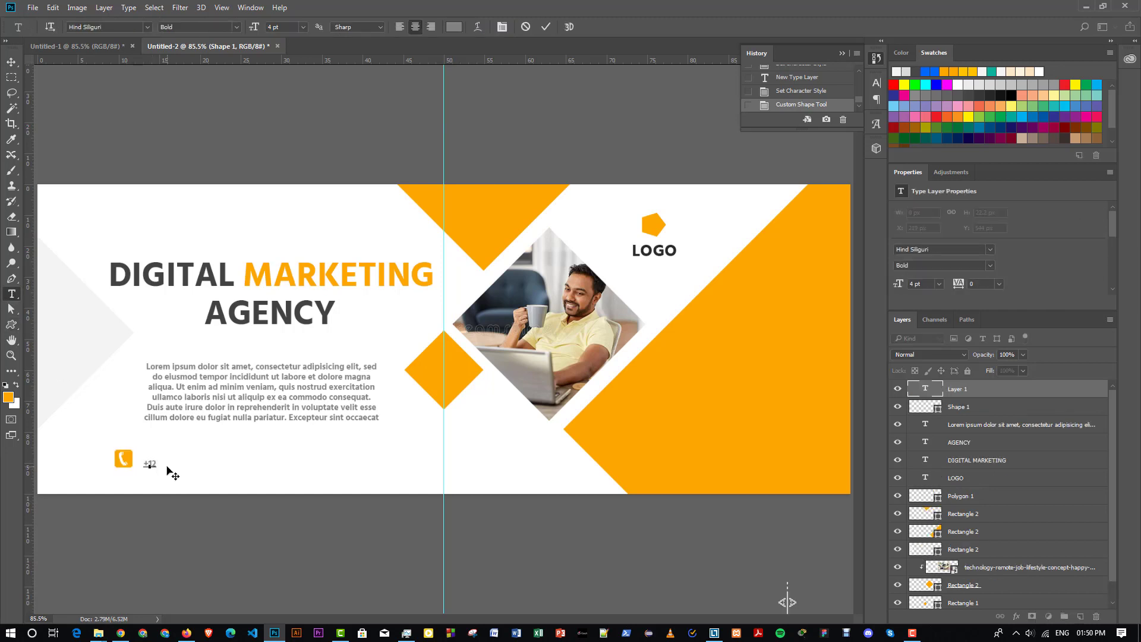
{"action": "type", "text": "+1232 456 789"}
{"action": "left_click", "coordinate": [545, 27]}
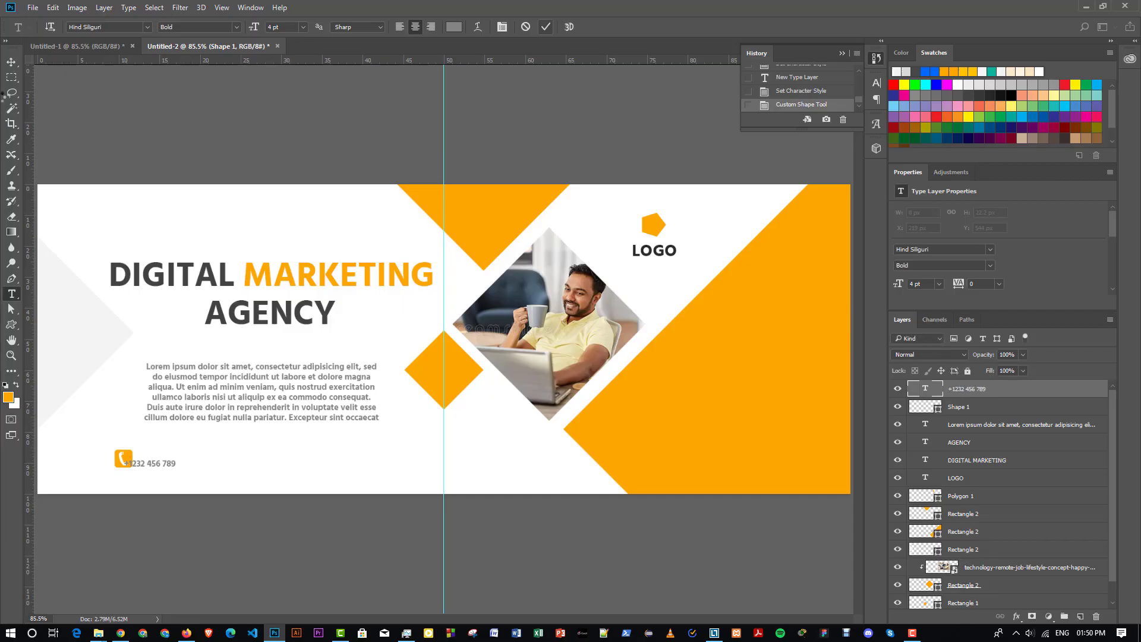
{"action": "left_click", "coordinate": [11, 61]}
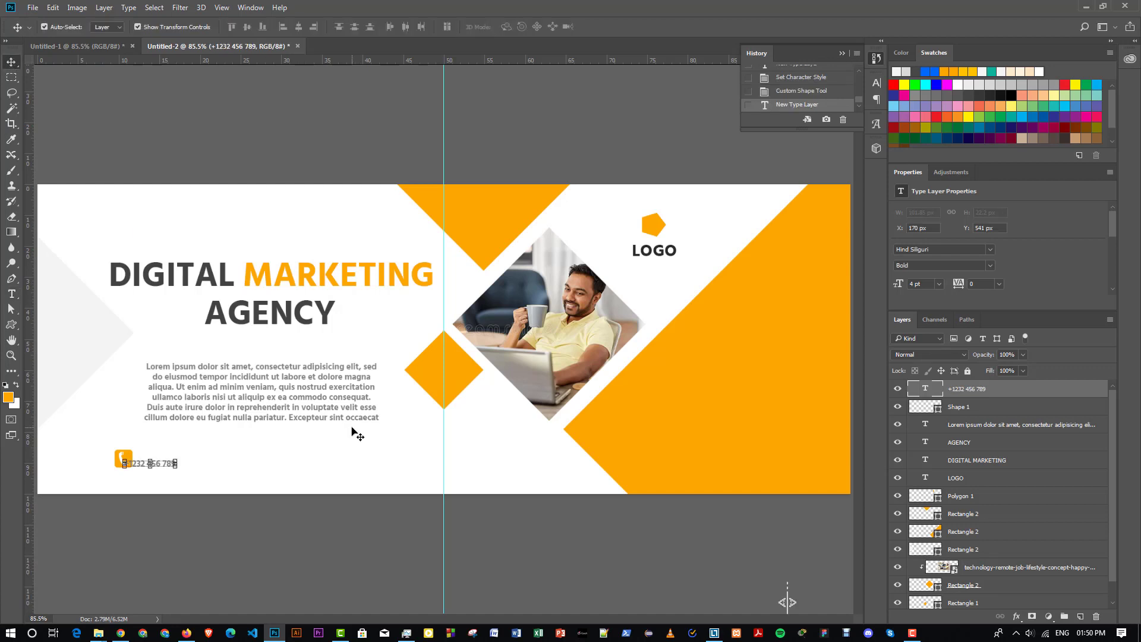
{"action": "left_click", "coordinate": [940, 283]}
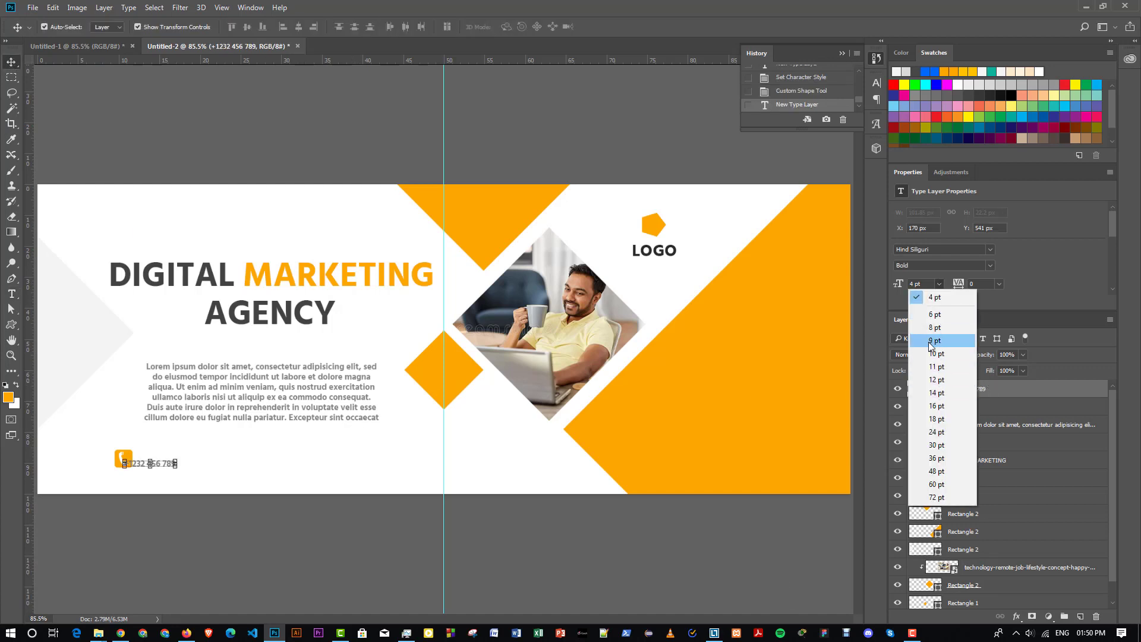
{"action": "left_click", "coordinate": [932, 340]}
{"action": "left_click_drag", "start_coordinate": [211, 461], "coordinate": [228, 462]}
{"action": "key", "text": "Left"}
{"action": "key", "text": "Left"}
- Return to the Custom Shape tool and open the shape picker's options menu
{"action": "left_click", "coordinate": [13, 327]}
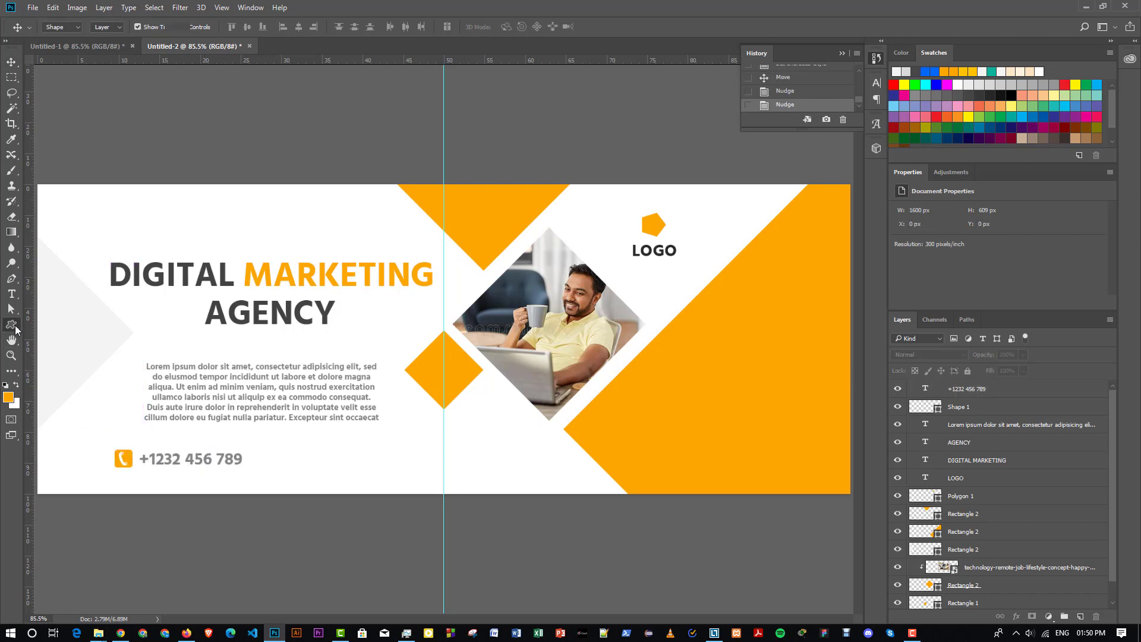
{"action": "right_click", "coordinate": [16, 330]}
{"action": "left_click", "coordinate": [53, 381]}
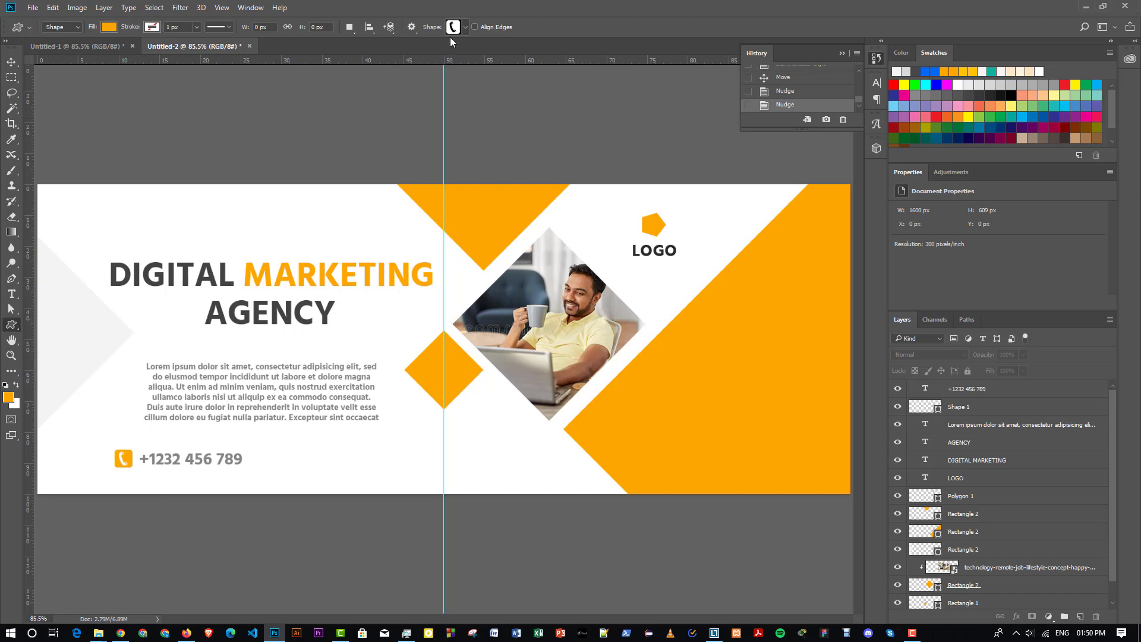
{"action": "left_click", "coordinate": [467, 28]}
{"action": "left_click", "coordinate": [645, 50]}
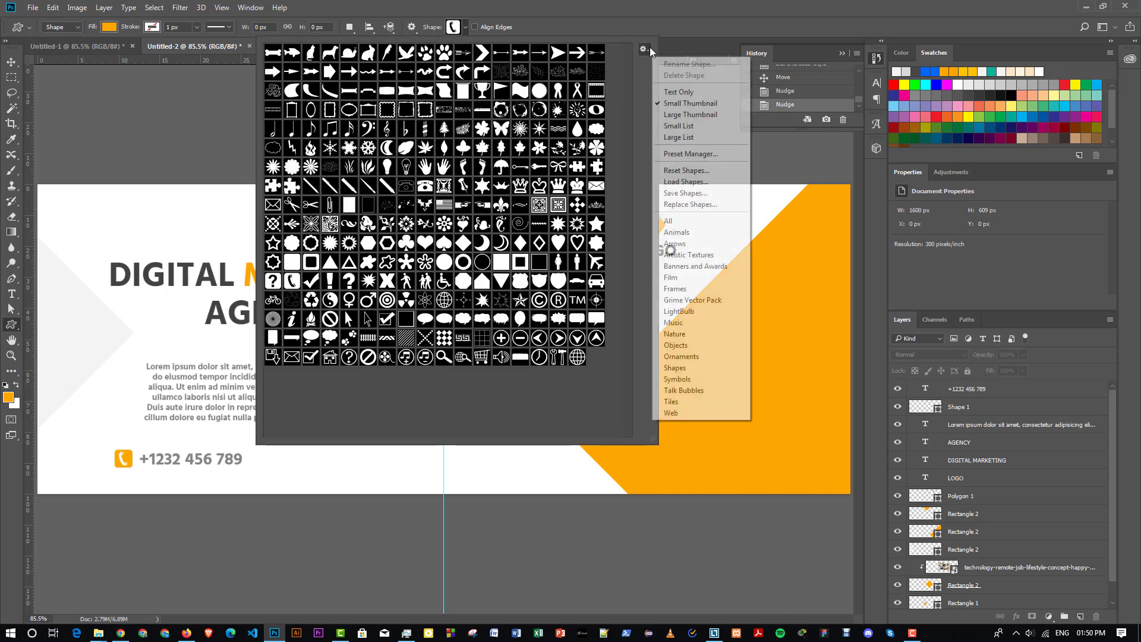
- Load the All shape set and draw an orange envelope icon right of the phone number, nudged up slightly
{"action": "left_click", "coordinate": [672, 221]}
{"action": "left_click", "coordinate": [514, 238]}
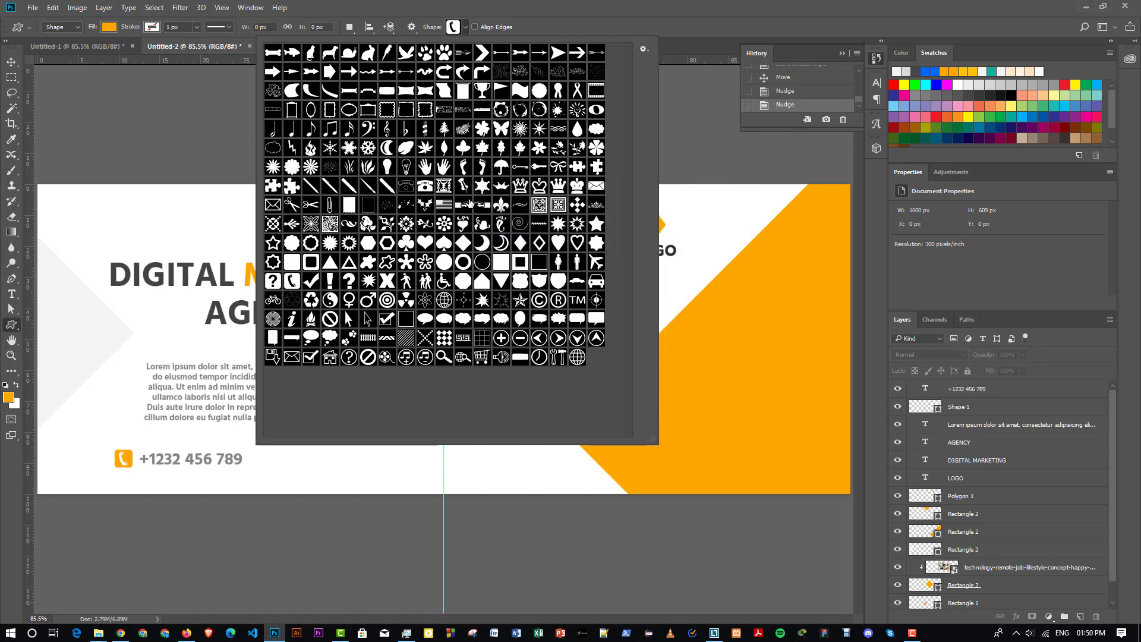
{"action": "left_click", "coordinate": [597, 186]}
{"action": "left_click_drag", "start_coordinate": [261, 454], "coordinate": [286, 468]}
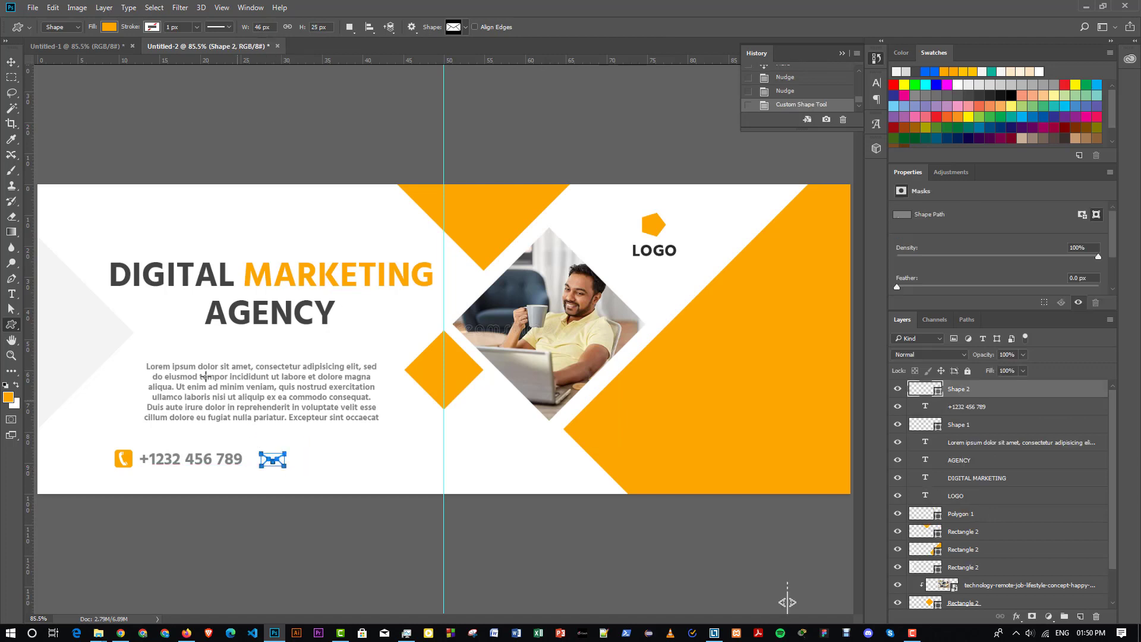
{"action": "left_click", "coordinate": [11, 62]}
{"action": "key", "text": "Up"}
{"action": "key", "text": "Up"}
{"action": "key", "text": "Up"}
{"action": "key", "text": "Up"}
{"action": "left_click", "coordinate": [278, 485]}
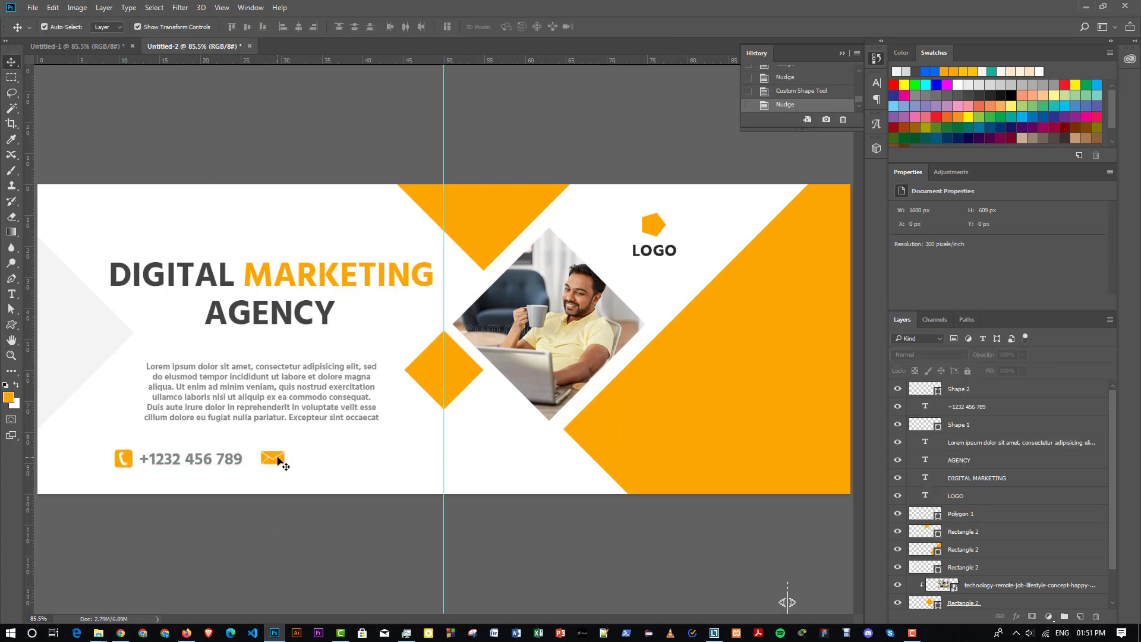
- Type the placeholder e-mail address and move it right beside the envelope icon
{"action": "left_click", "coordinate": [11, 294]}
{"action": "left_click", "coordinate": [302, 461]}
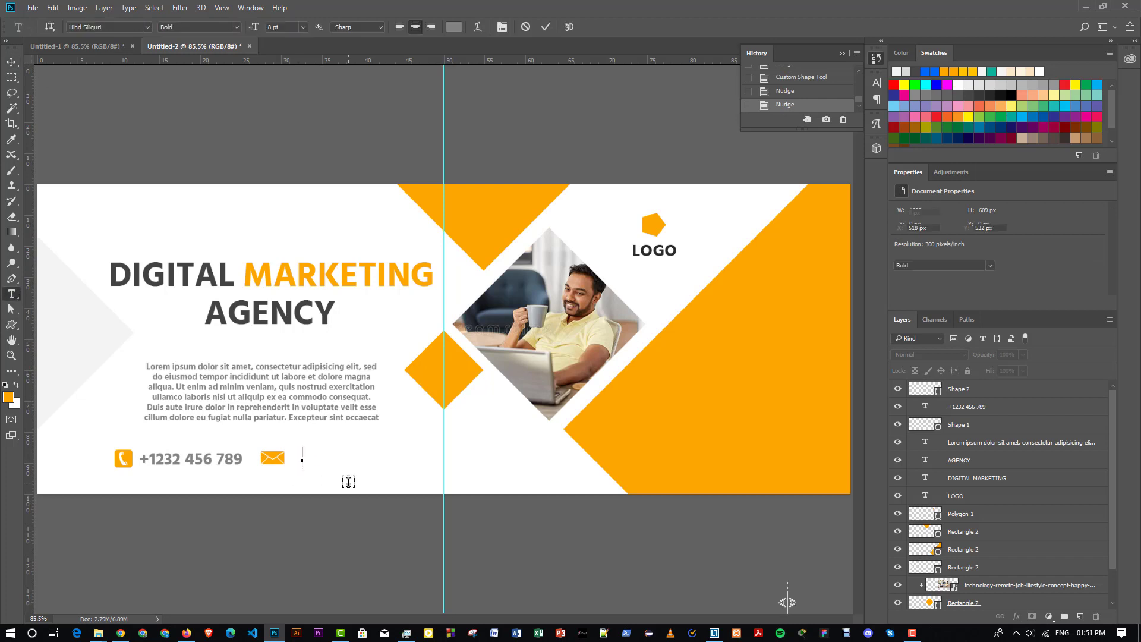
{"action": "type", "text": "yourcompany@gmail.com"}
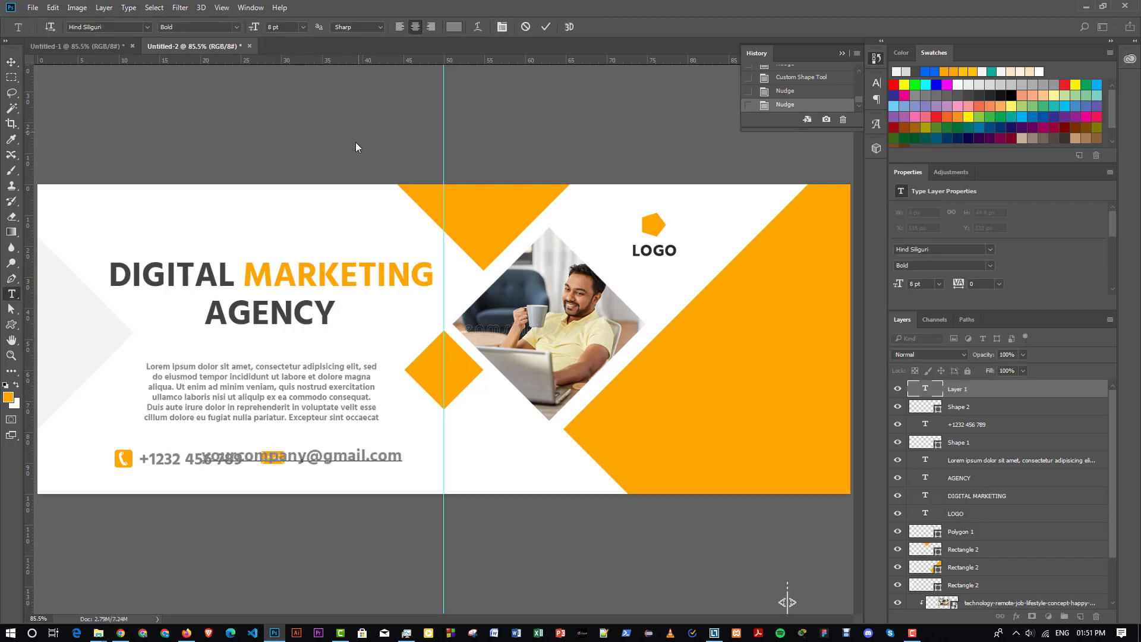
{"action": "key", "text": "ctrl+Return"}
{"action": "key", "text": "v"}
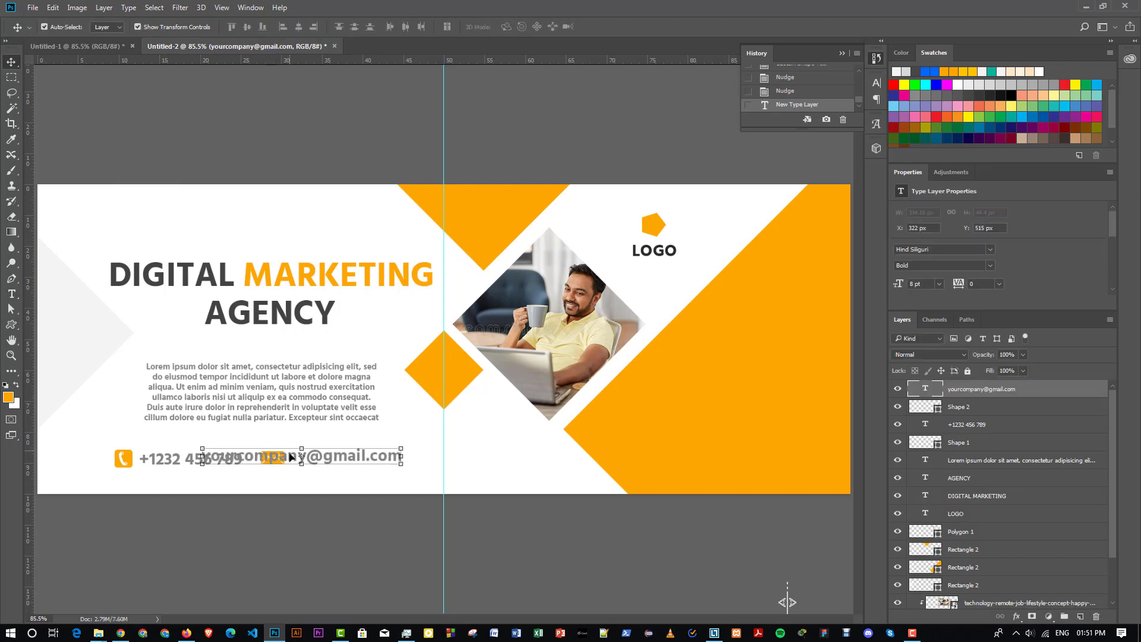
{"action": "left_click_drag", "start_coordinate": [363, 458], "coordinate": [431, 458]}
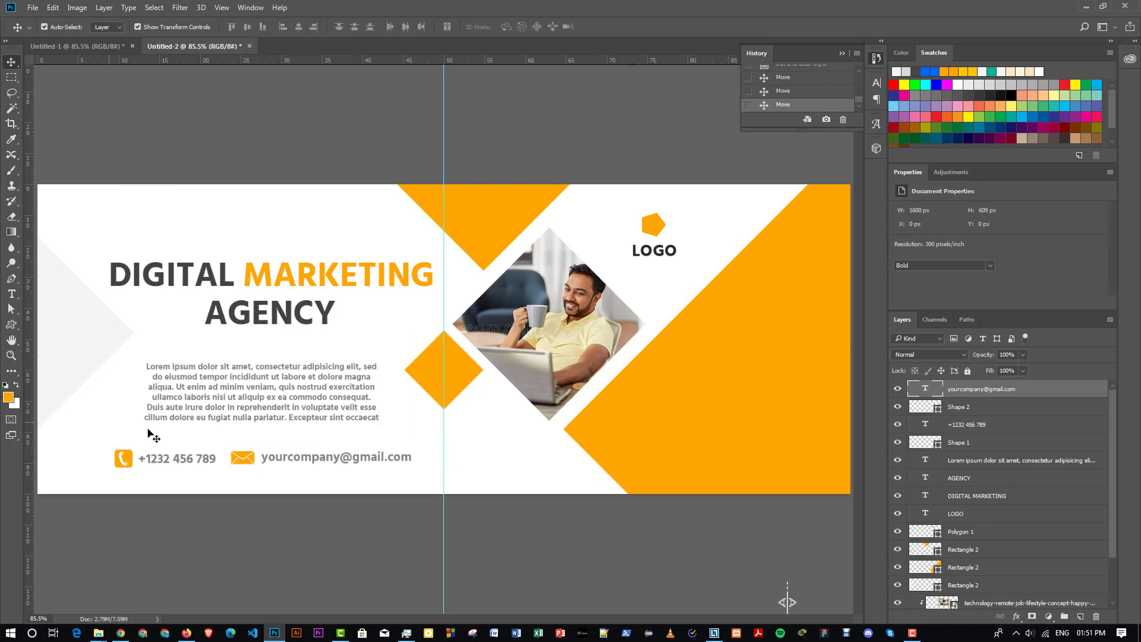
{"action": "left_click", "coordinate": [37, 327]}
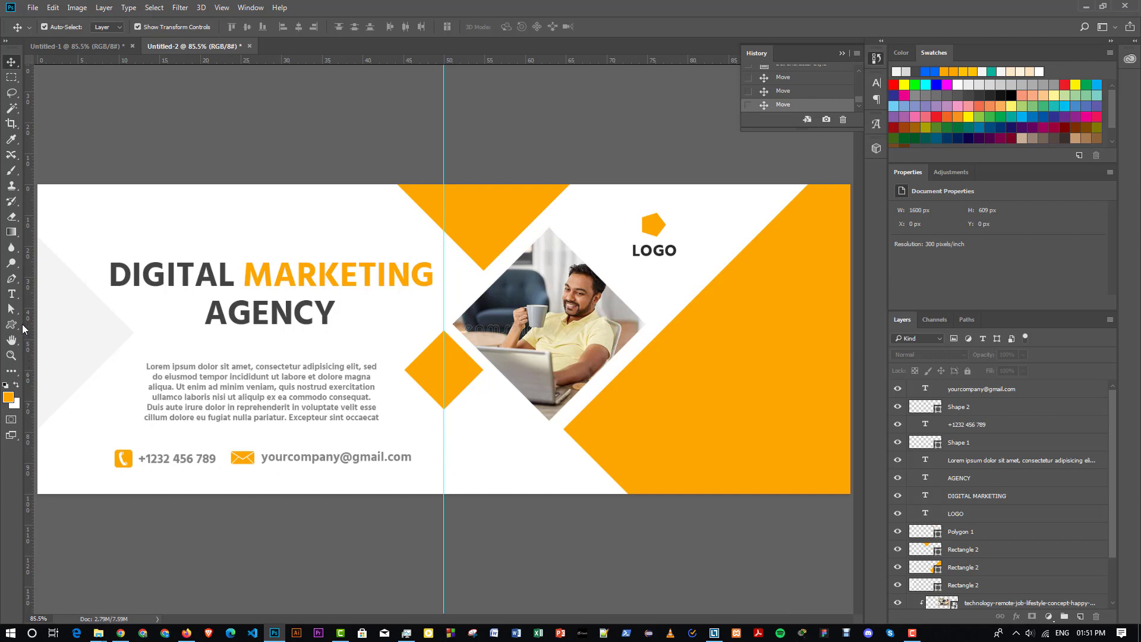
{"action": "left_click", "coordinate": [11, 325]}
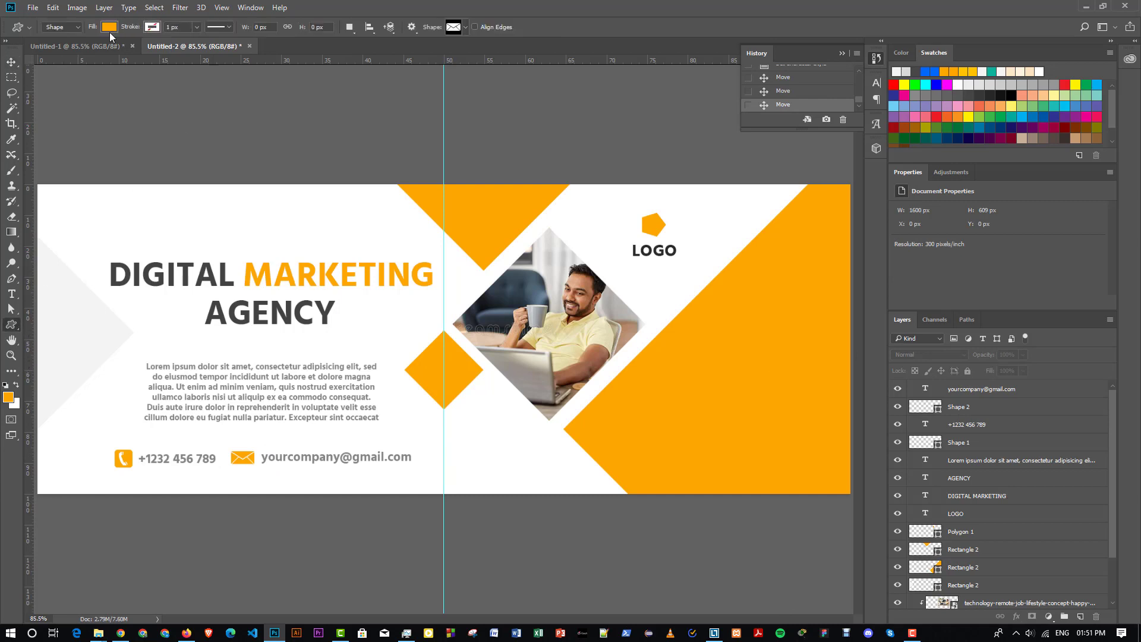
- Draw a globe custom shape after the e-mail address
{"action": "left_click", "coordinate": [466, 27]}
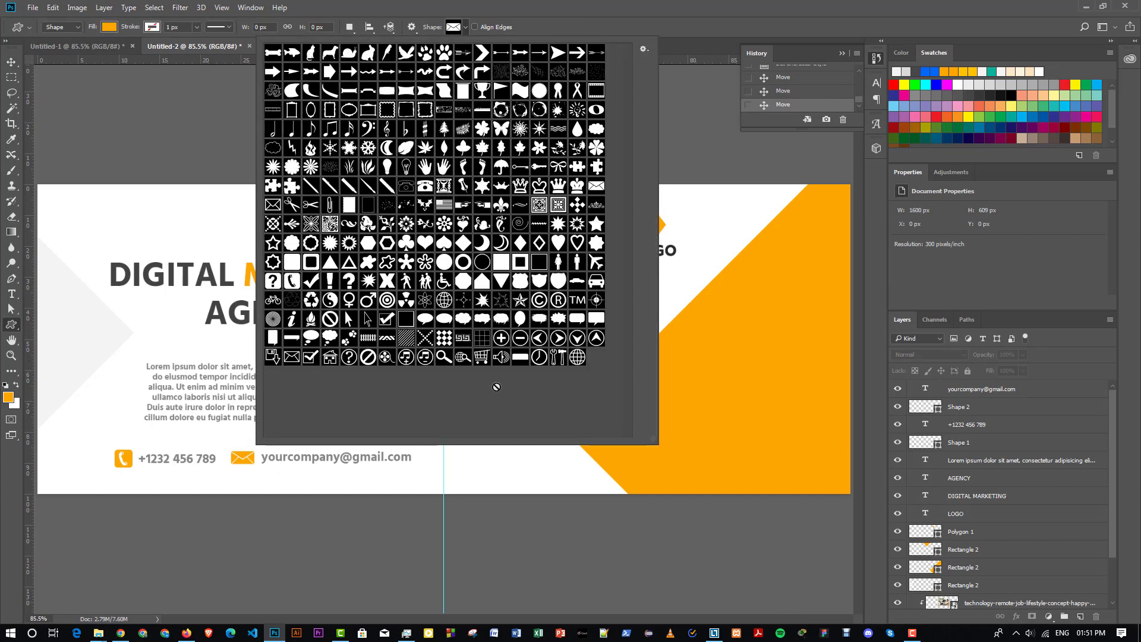
{"action": "left_click", "coordinate": [579, 356]}
{"action": "left_click", "coordinate": [467, 29]}
{"action": "left_click_drag", "start_coordinate": [423, 450], "coordinate": [440, 470]}
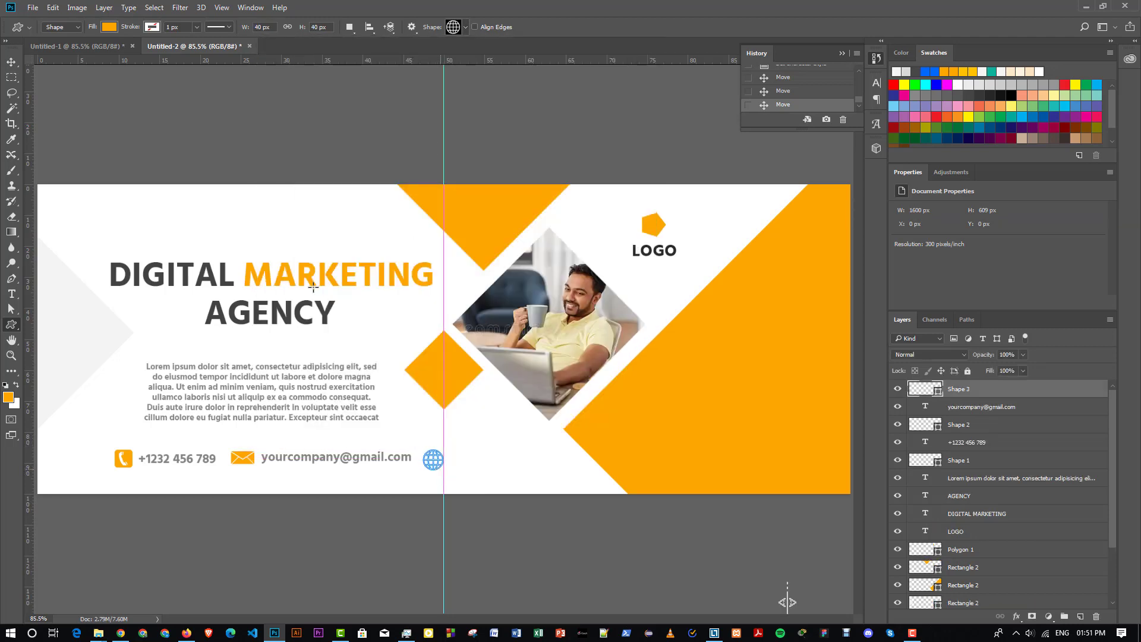
{"action": "key", "text": "v"}
{"action": "left_click", "coordinate": [208, 177]}
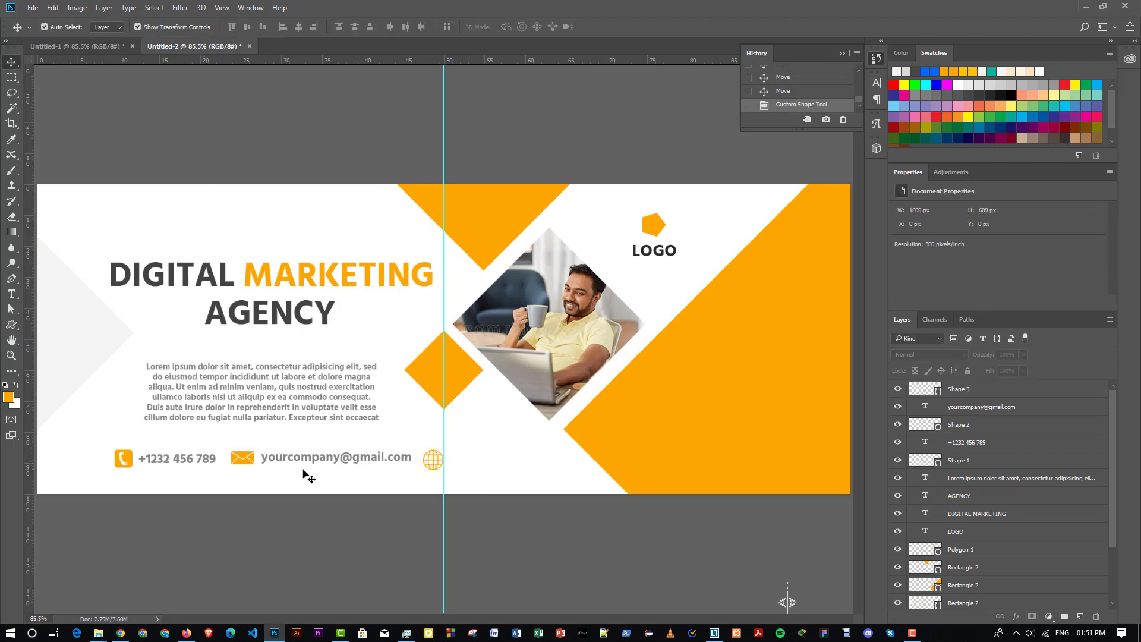
- Shift the contact row left, distribute its items evenly and align their vertical centres
{"action": "left_click_drag", "start_coordinate": [111, 446], "coordinate": [438, 476]}
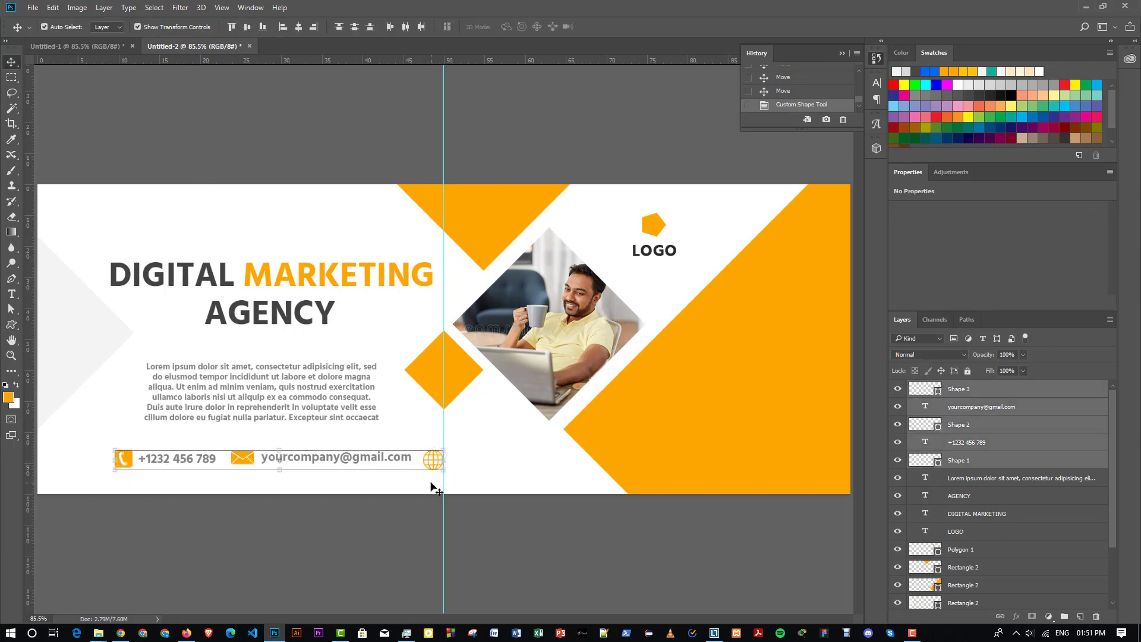
{"action": "key", "text": "shift+Left"}
{"action": "key", "text": "shift+Left"}
{"action": "key", "text": "shift+Left"}
{"action": "key", "text": "shift+Left"}
{"action": "key", "text": "shift+Left"}
{"action": "key", "text": "shift+Left"}
{"action": "key", "text": "shift+Left"}
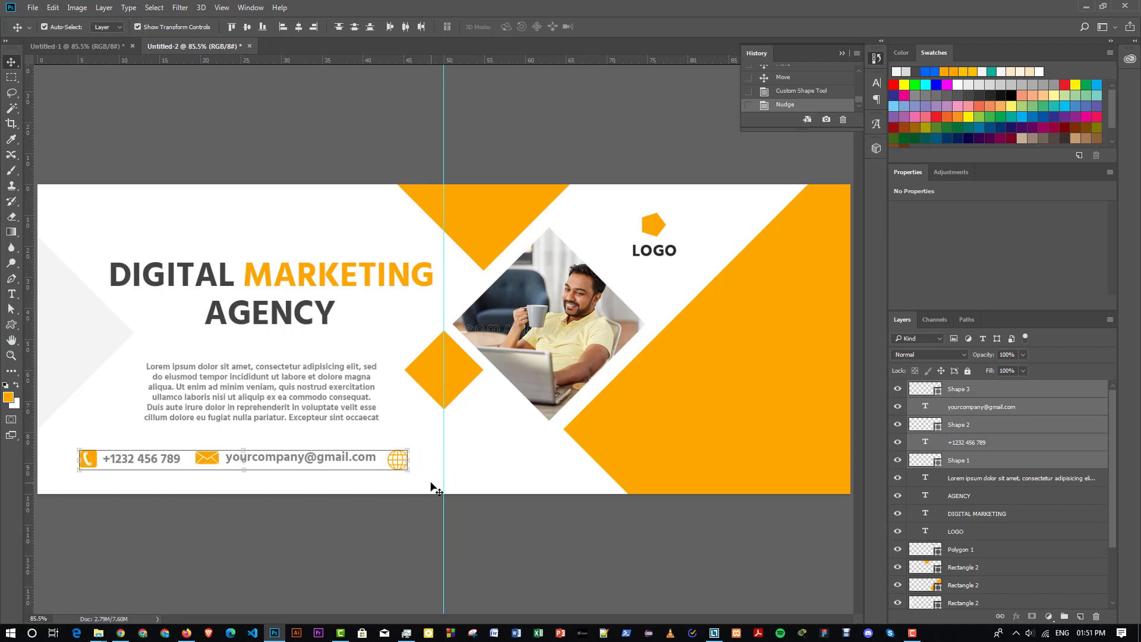
{"action": "left_click", "coordinate": [355, 26]}
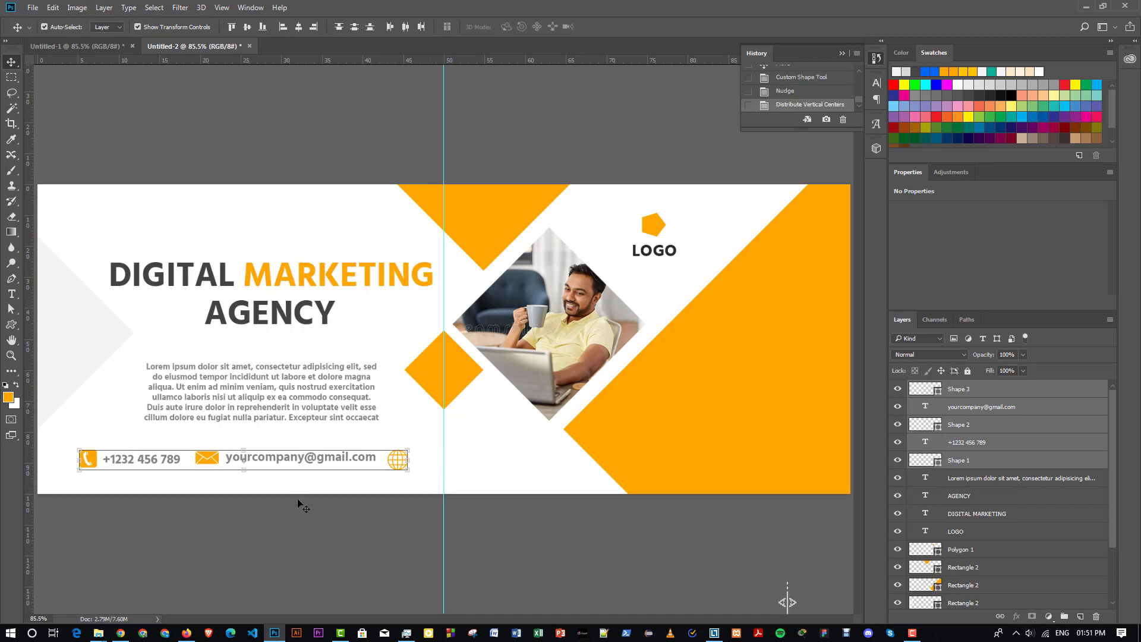
{"action": "left_click", "coordinate": [248, 27]}
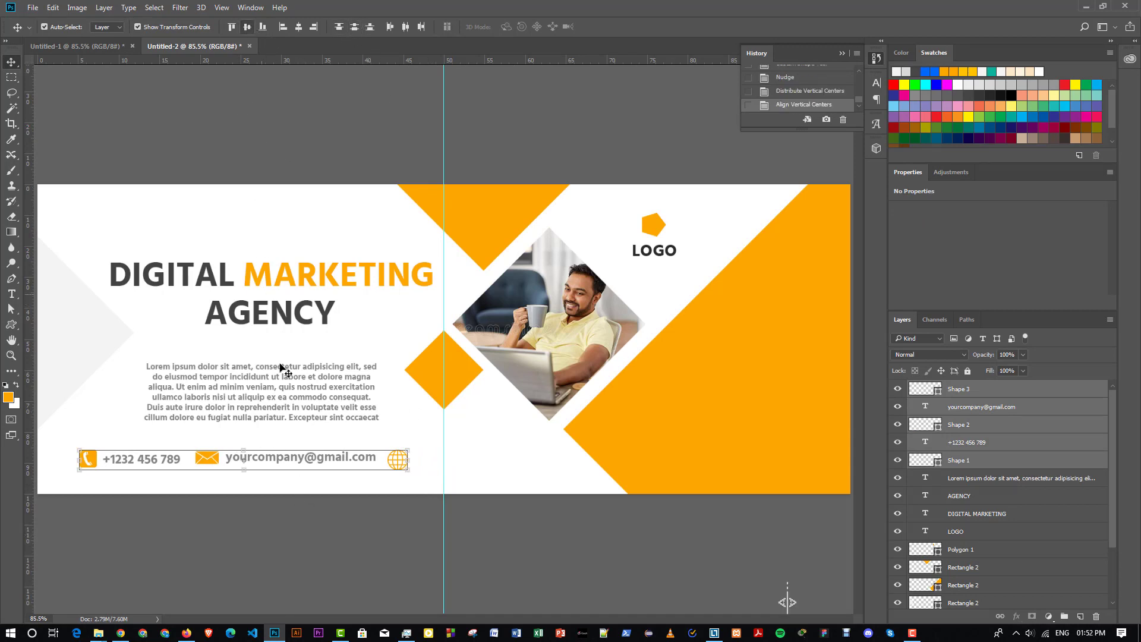
{"action": "left_click", "coordinate": [290, 519]}
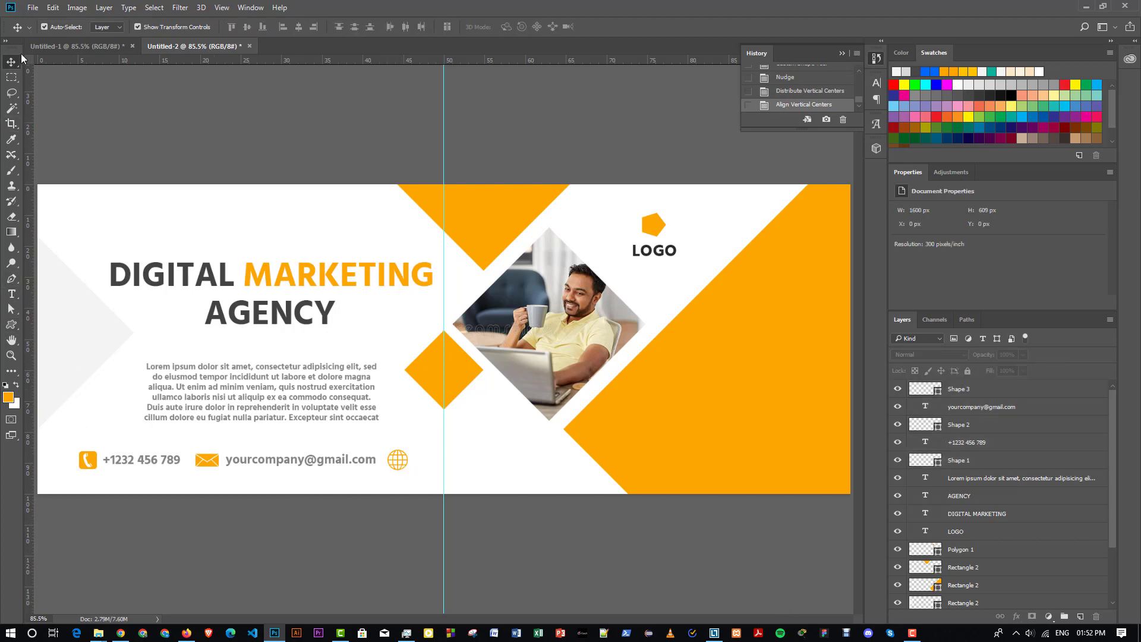
- Copy the e-mail text beside the globe and edit it to yourcompanyweb.com
{"action": "left_click", "coordinate": [291, 462]}
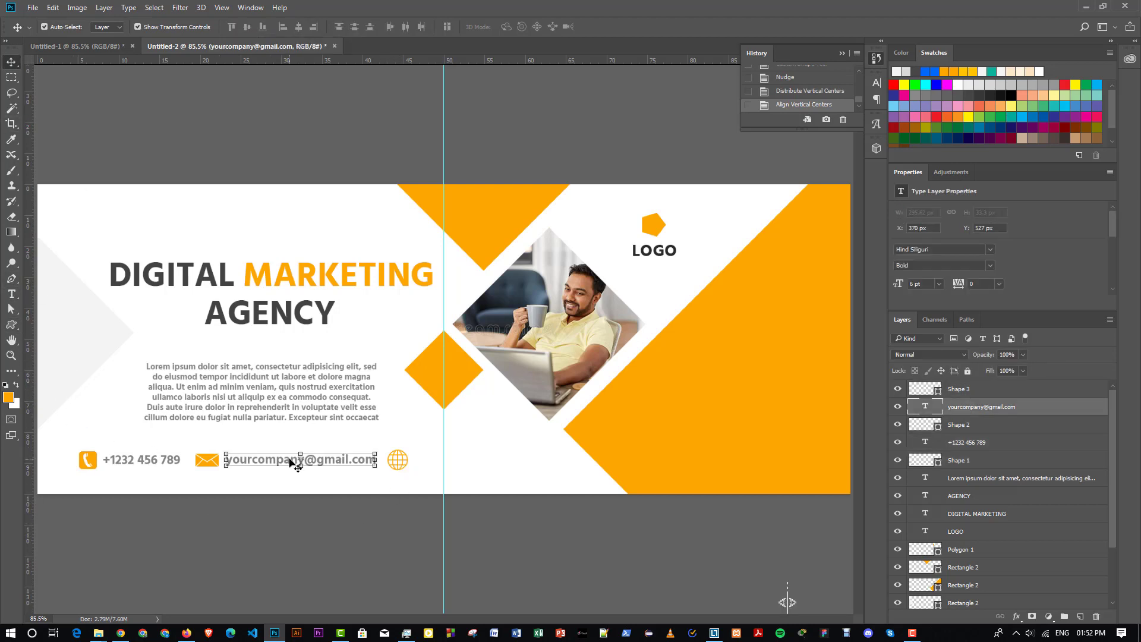
{"action": "left_click_drag", "start_coordinate": [288, 463], "coordinate": [547, 458]}
{"action": "key", "text": "t"}
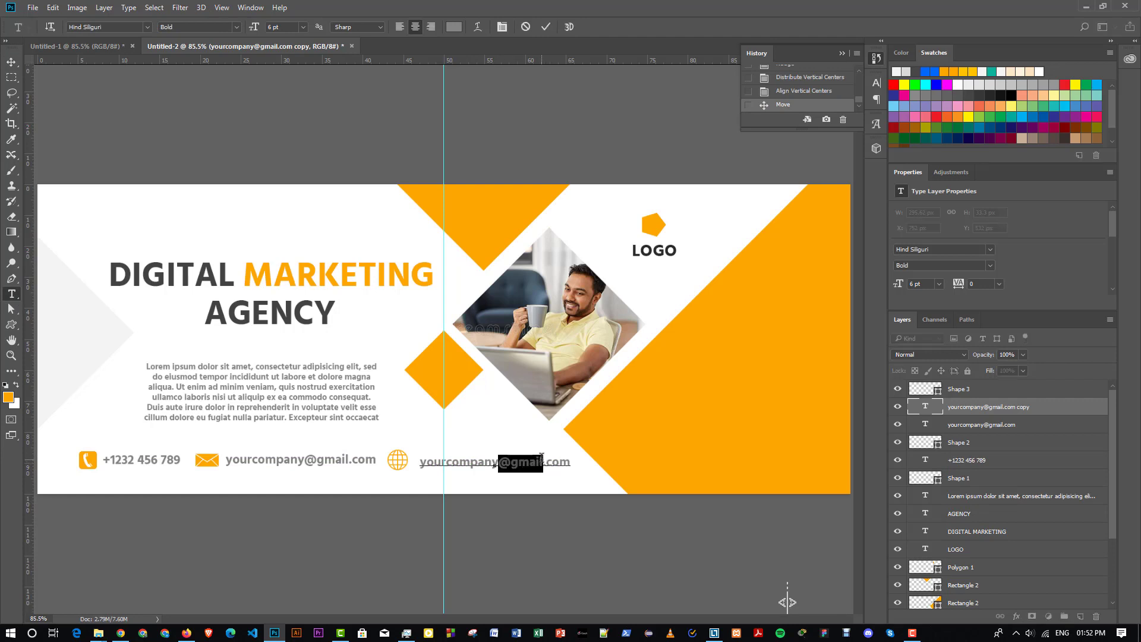
{"action": "type", "text": "web"}
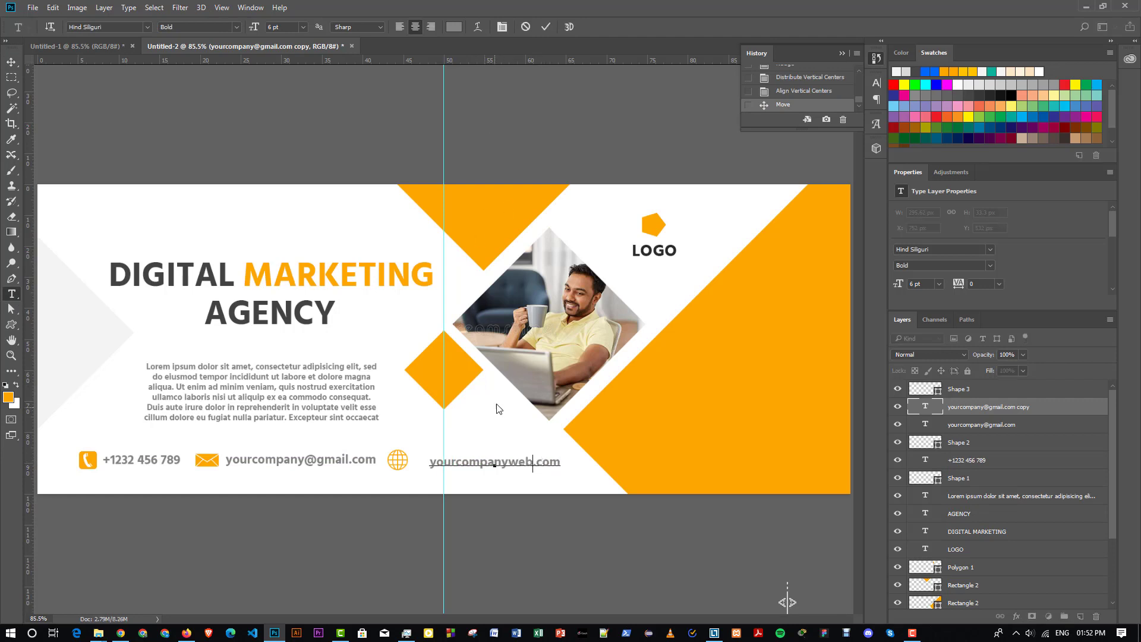
{"action": "left_click", "coordinate": [12, 60]}
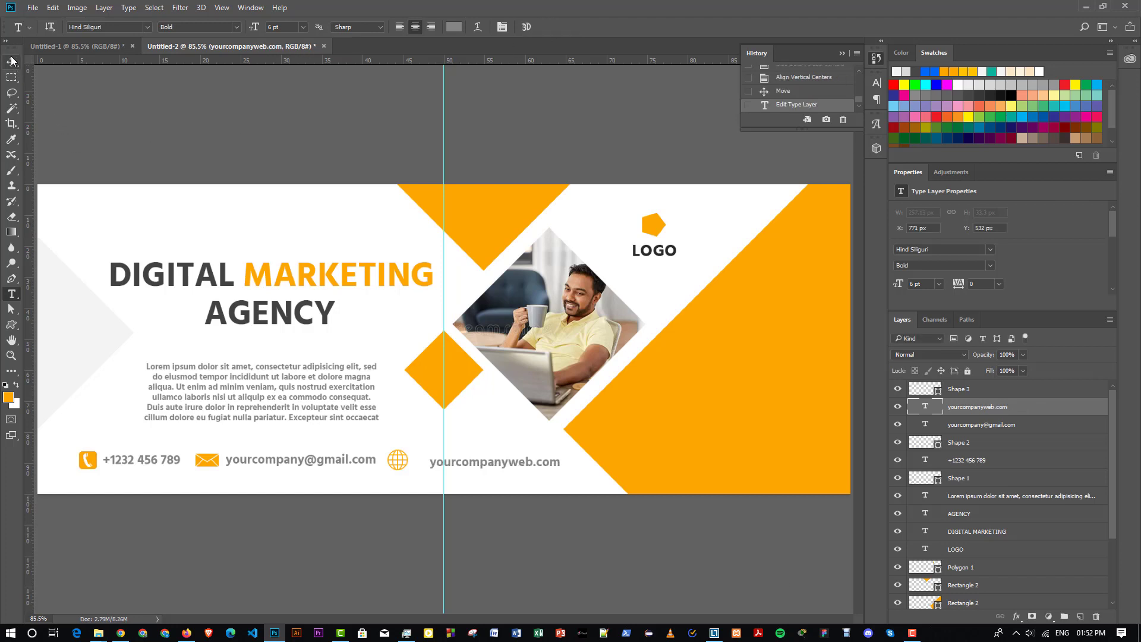
{"action": "key", "text": "Right"}
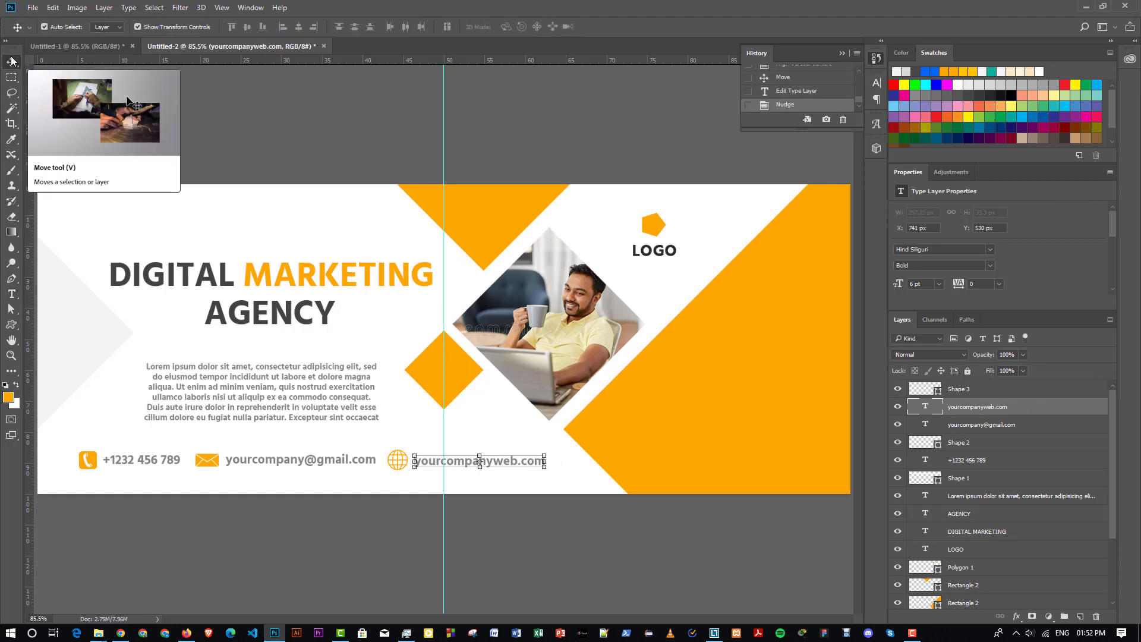
- Realign the contact row on bottom and vertical centres, nudge it down, and remove the vertical guide
{"action": "left_click_drag", "start_coordinate": [64, 467], "coordinate": [547, 478]}
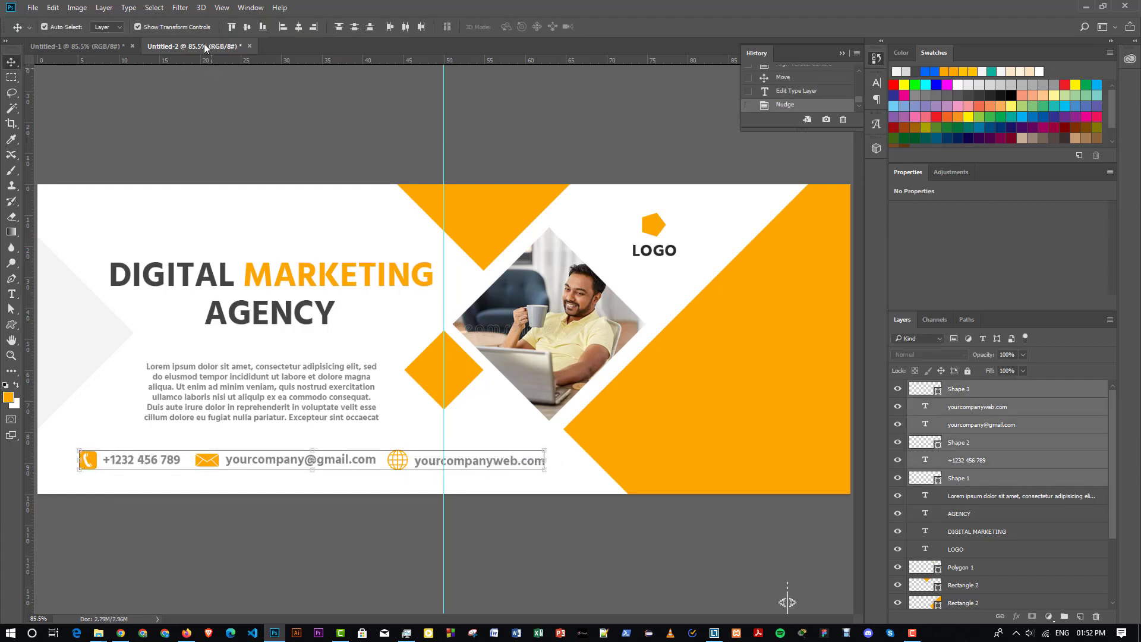
{"action": "left_click", "coordinate": [260, 27]}
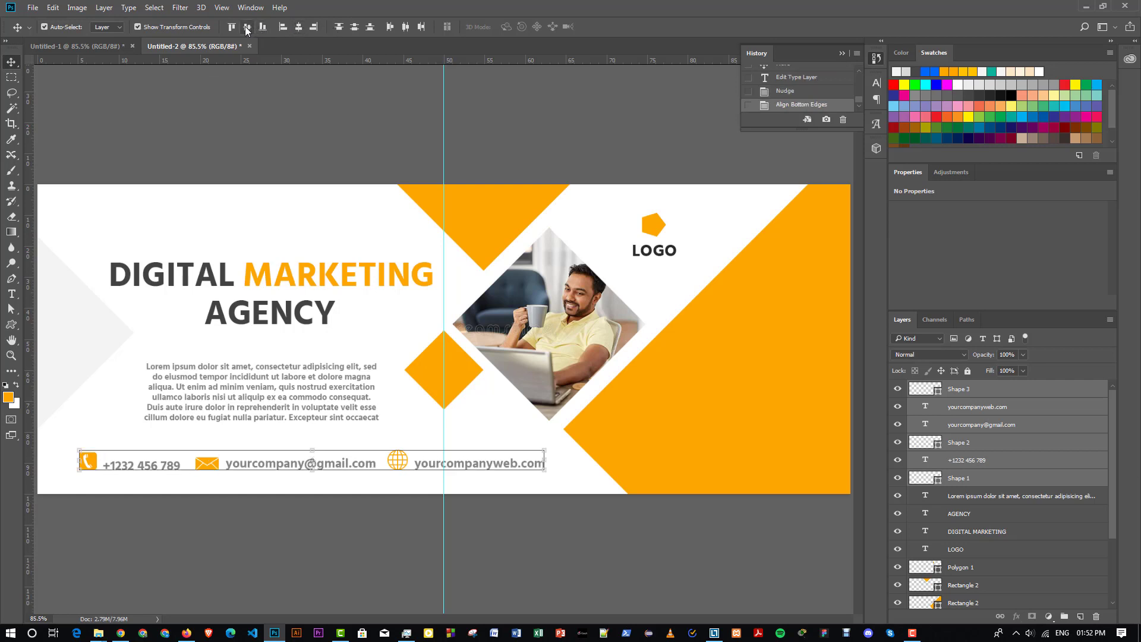
{"action": "left_click", "coordinate": [245, 27]}
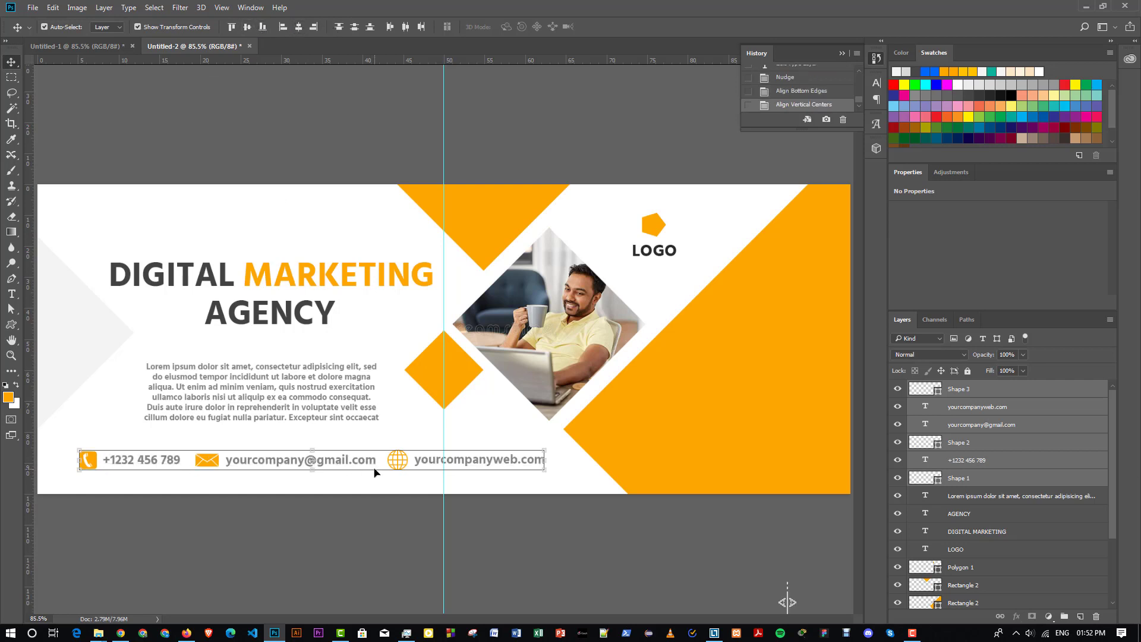
{"action": "key", "text": "shift+Down"}
{"action": "left_click", "coordinate": [325, 526]}
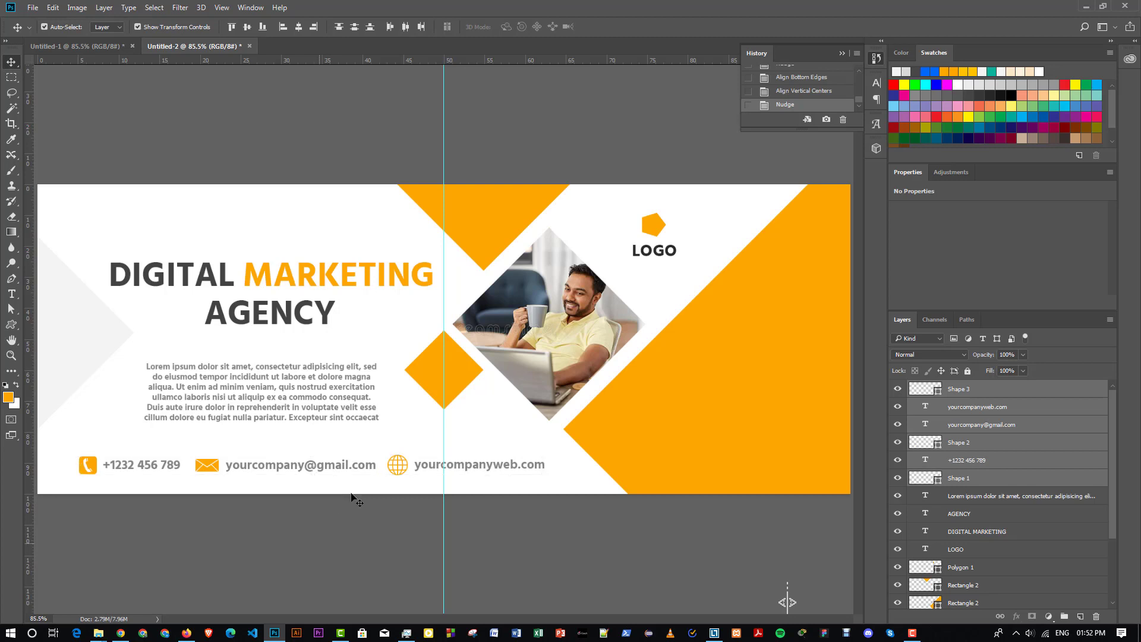
{"action": "left_click_drag", "start_coordinate": [7, 397], "coordinate": [6, 397]}
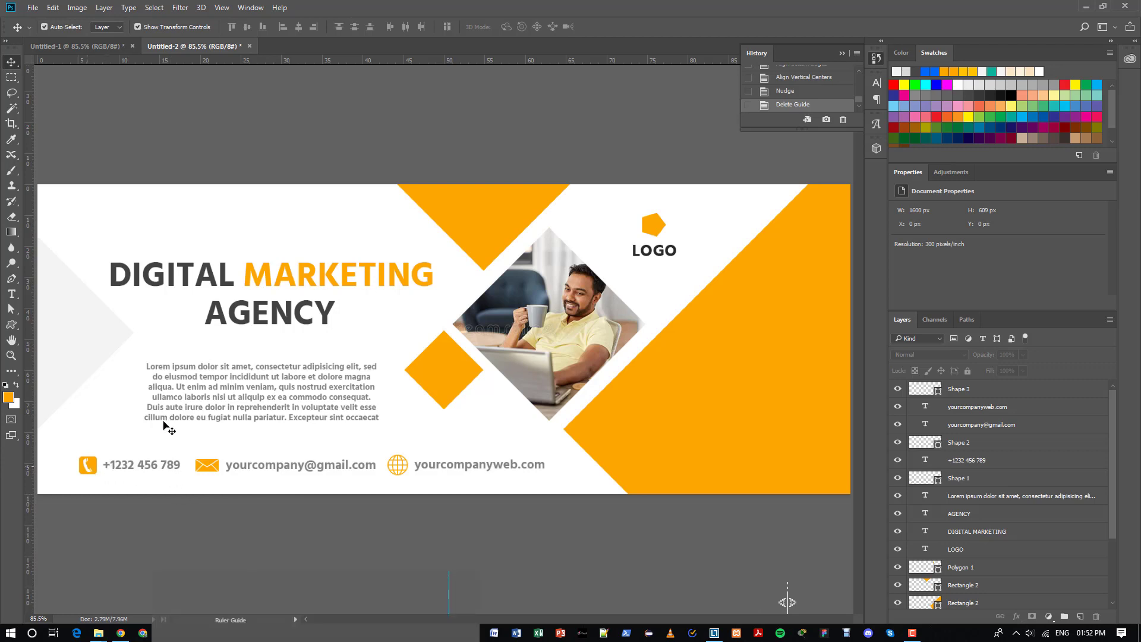
- Select the orange triangle, small diamond, large side shape, envelope icon and phone icon together
{"action": "left_click", "coordinate": [471, 247]}
{"action": "left_click", "coordinate": [463, 380], "text": "shift"}
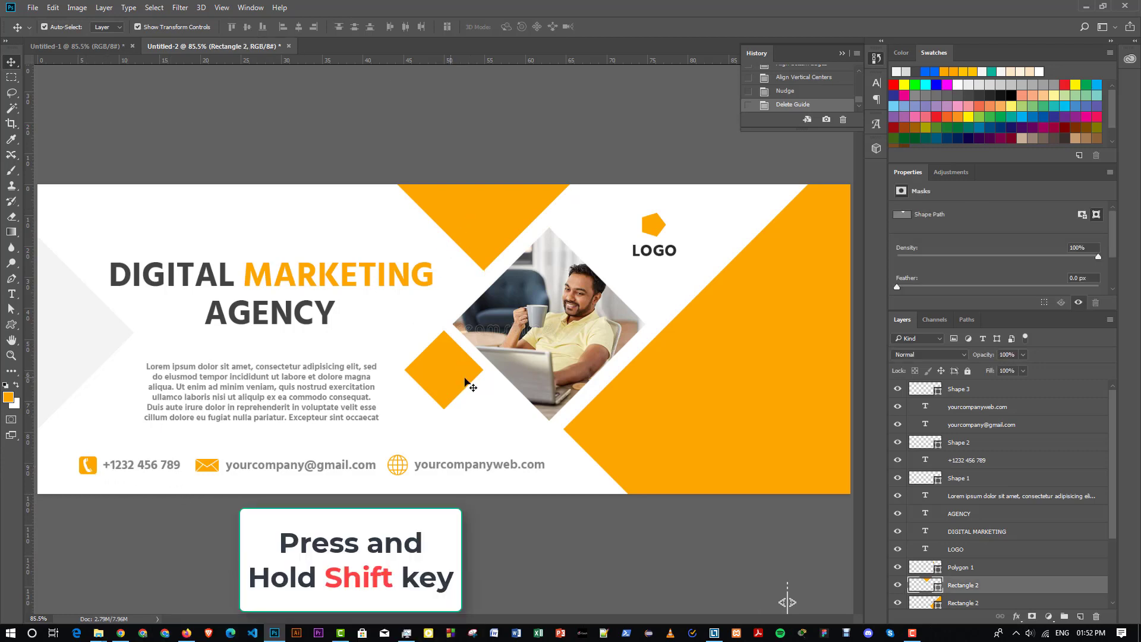
{"action": "left_click", "coordinate": [677, 380], "text": "shift"}
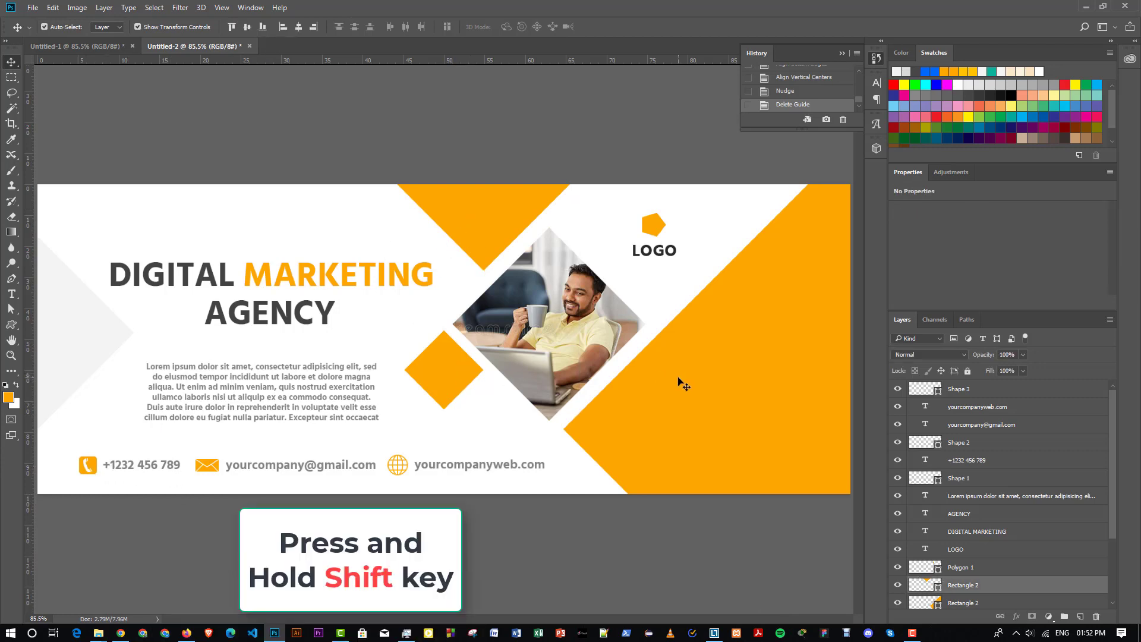
{"action": "left_click", "coordinate": [217, 465], "text": "shift"}
{"action": "left_click", "coordinate": [97, 466], "text": "shift"}
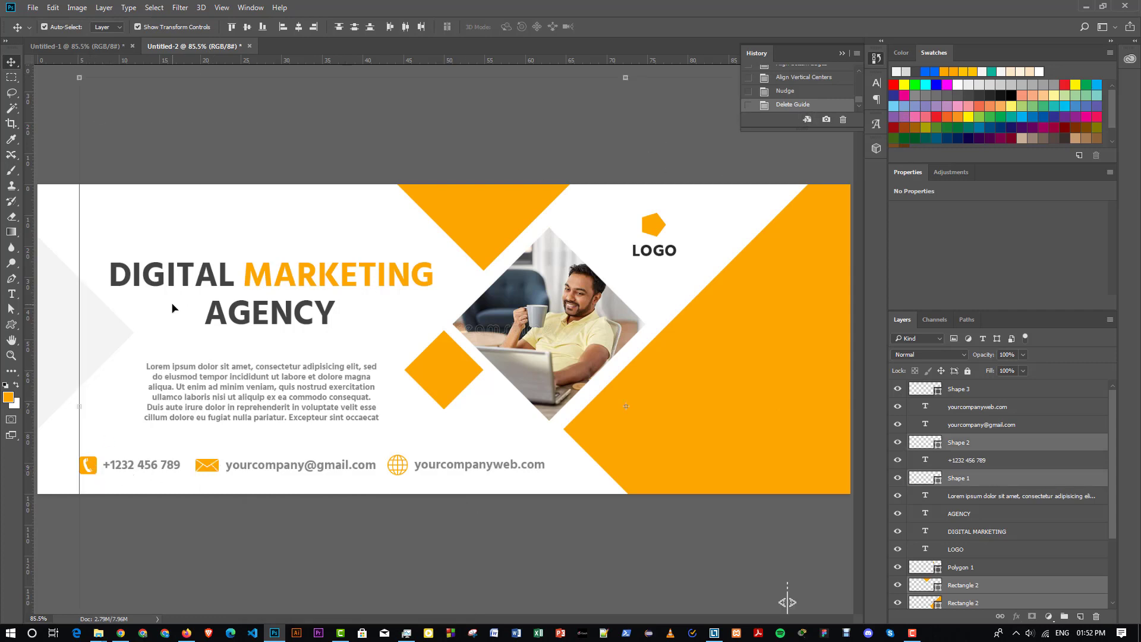
- Change the selected shapes' fill colour from orange to a blue preset swatch
{"action": "left_click", "coordinate": [11, 310]}
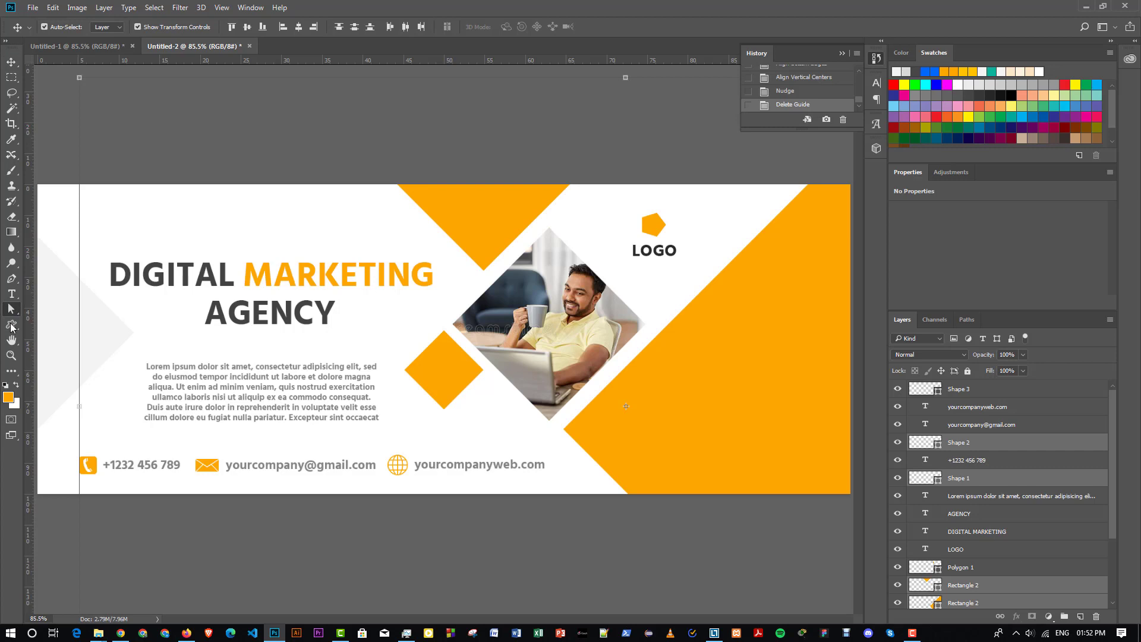
{"action": "left_click", "coordinate": [11, 325]}
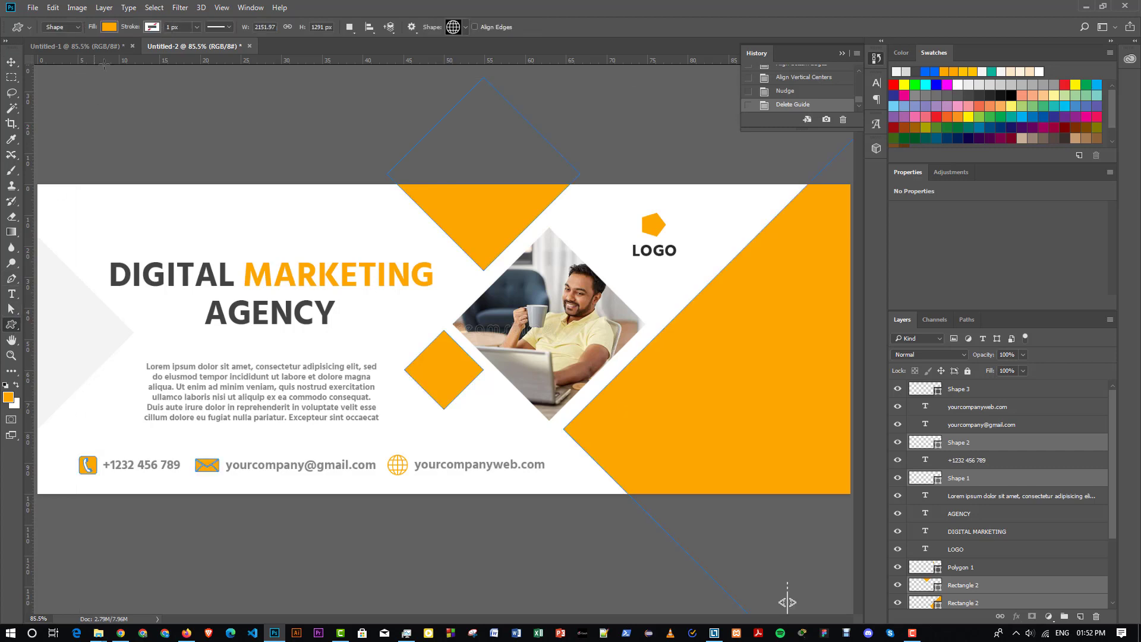
{"action": "left_click", "coordinate": [108, 27]}
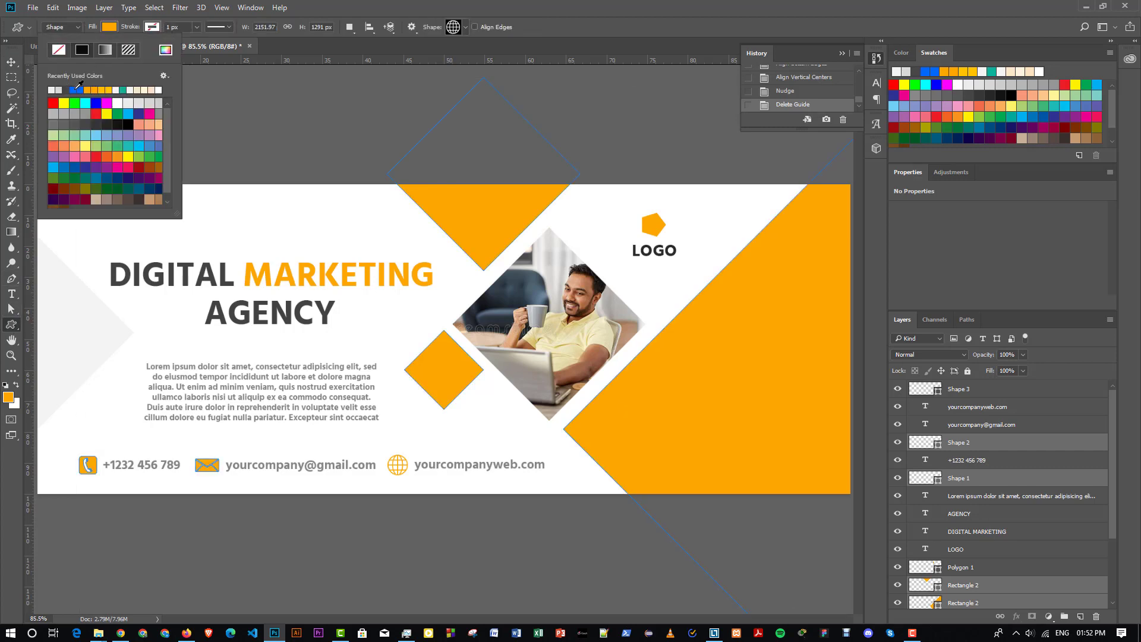
{"action": "left_click", "coordinate": [77, 90]}
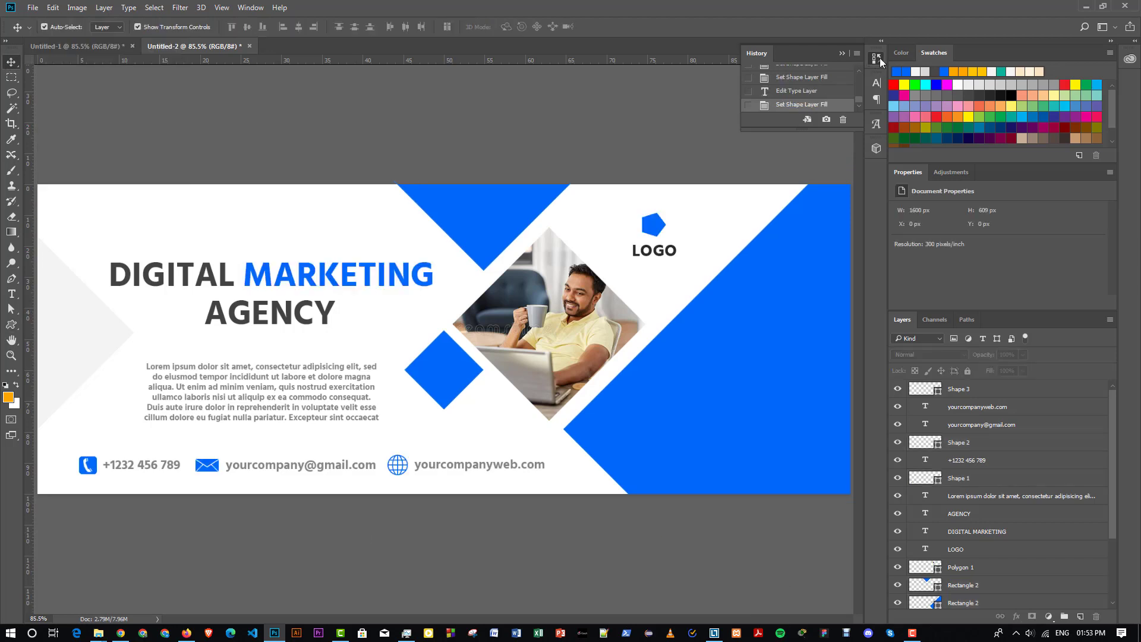
{"action": "left_click", "coordinate": [878, 59]}
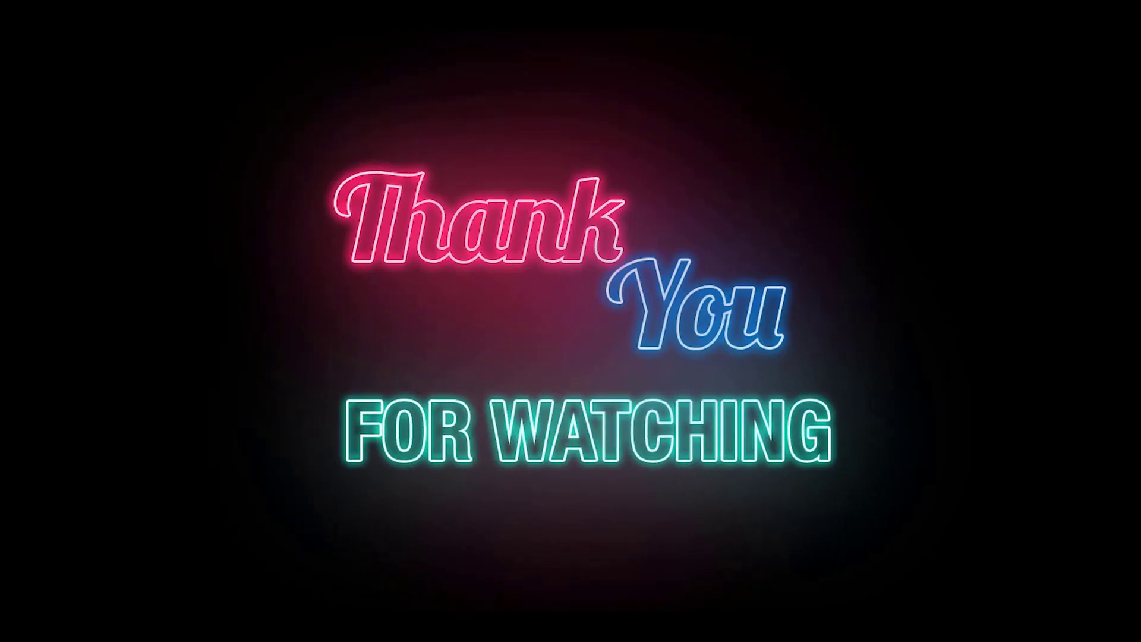